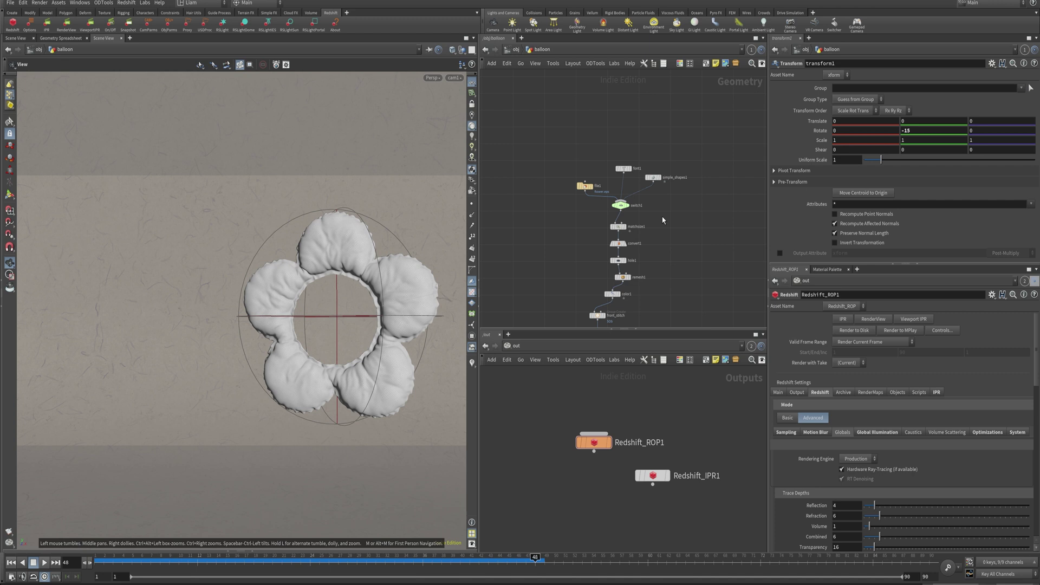
Display file1, font1 and simple_shapes1 in turn to compare the available source shapes for the balloon
drag(594, 161, 584, 205)
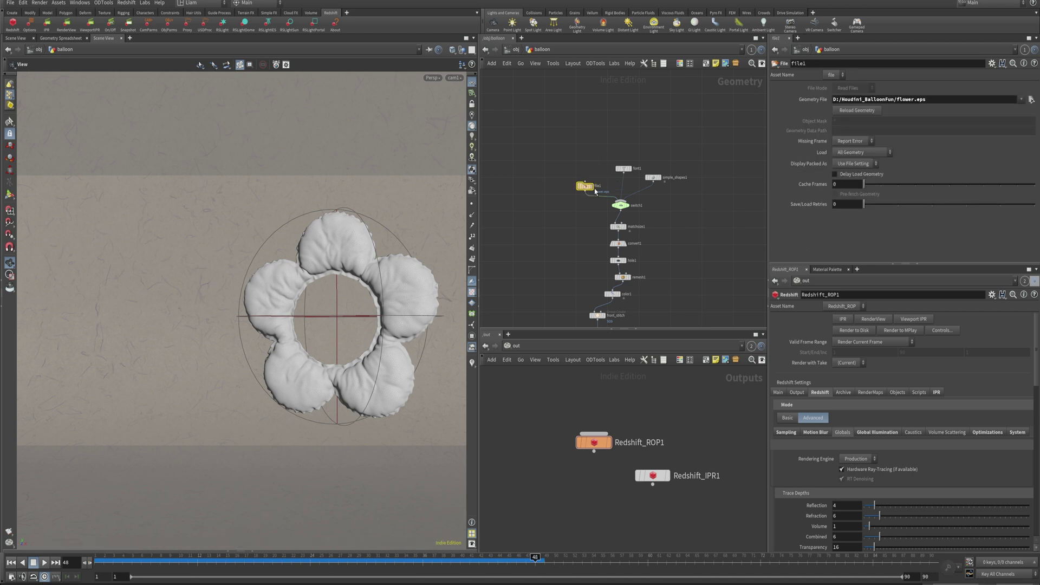
click(592, 186)
middle_drag(217, 277, 173, 299)
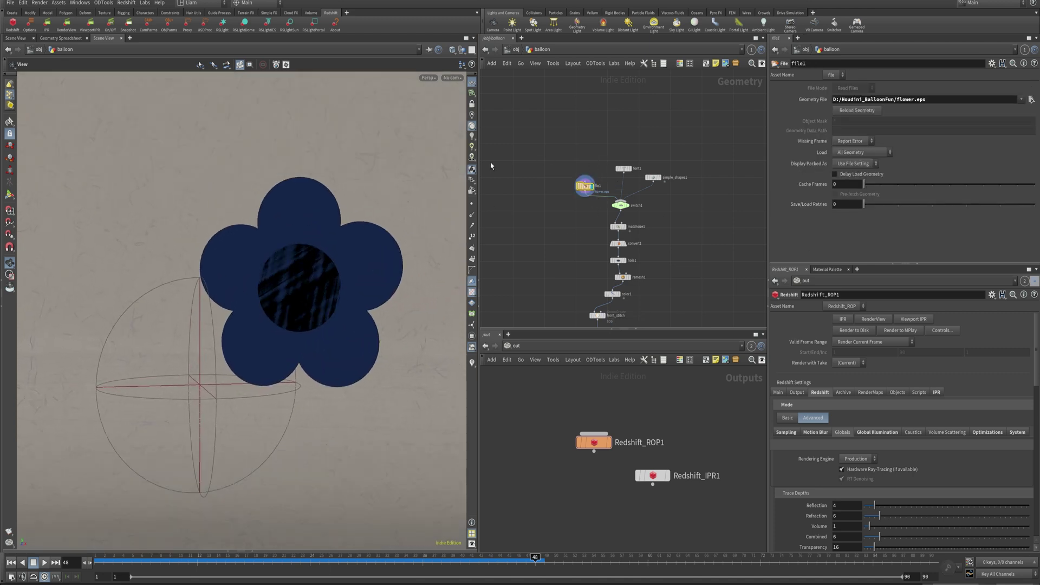
click(630, 169)
click(638, 169)
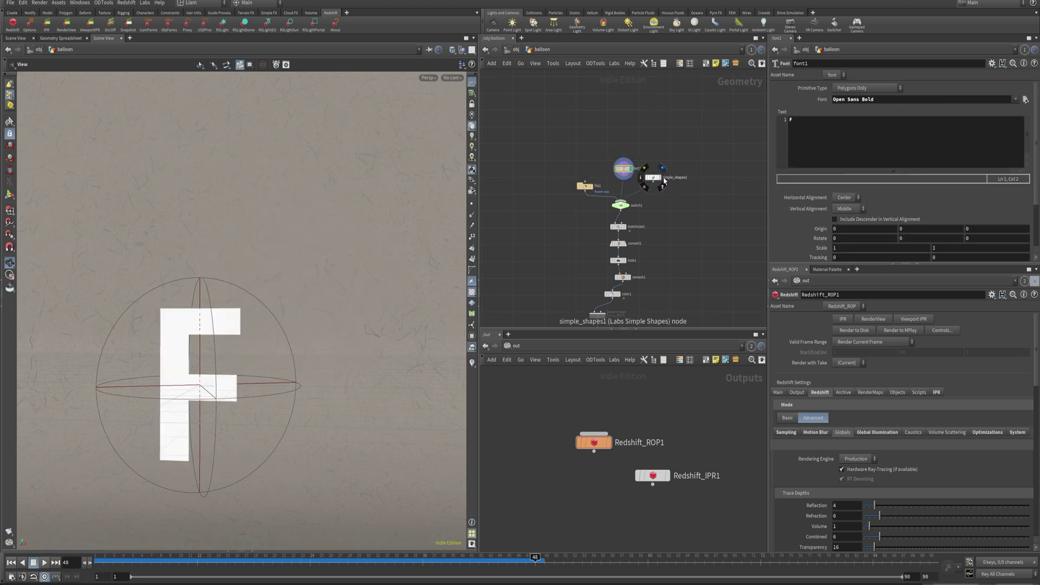
click(660, 178)
drag(654, 179, 667, 185)
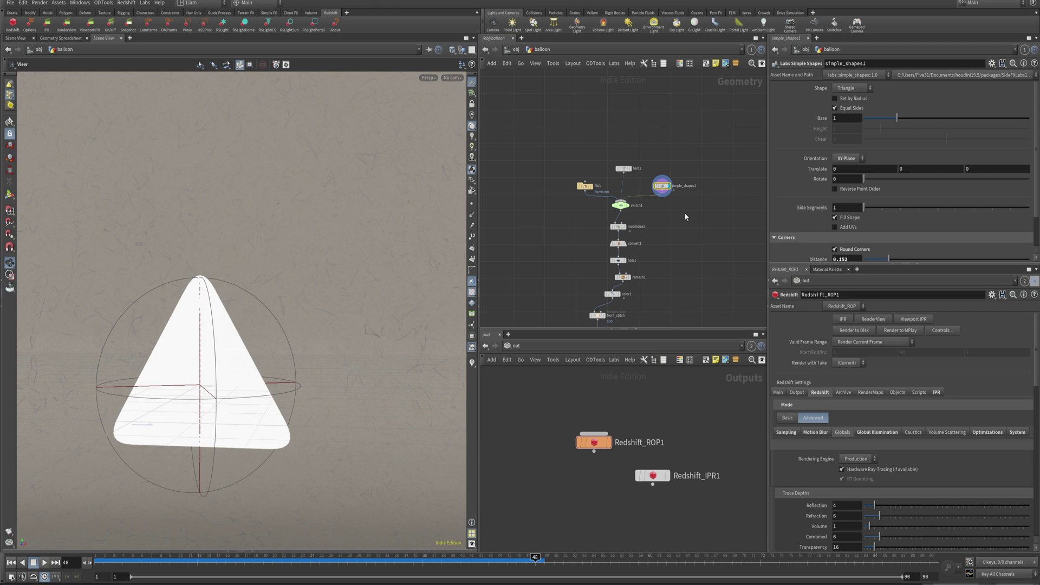
Display the output of switch1 and inspect its input selection parameters
middle_drag(685, 214, 692, 184)
click(641, 178)
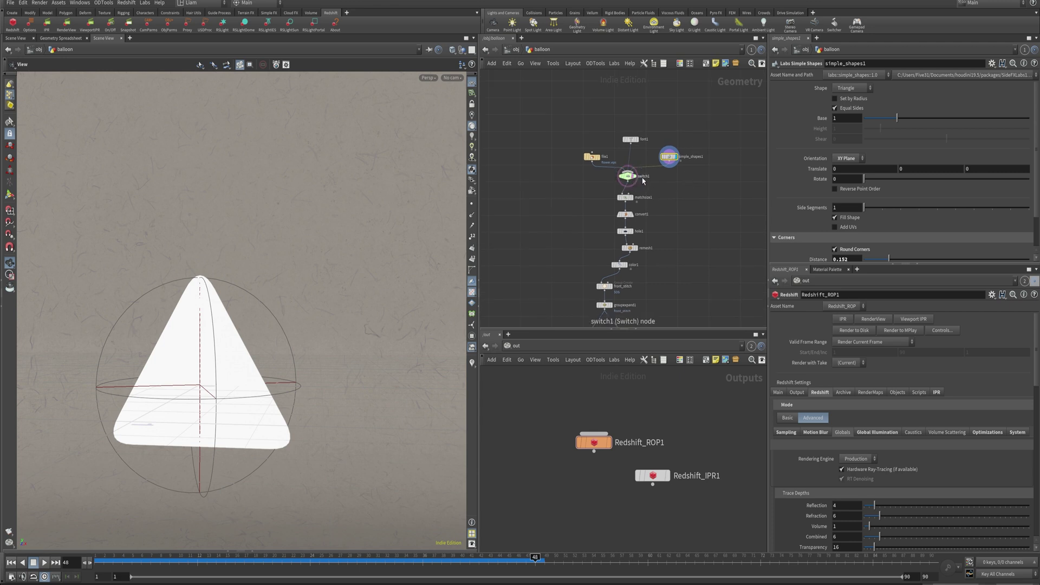
click(643, 179)
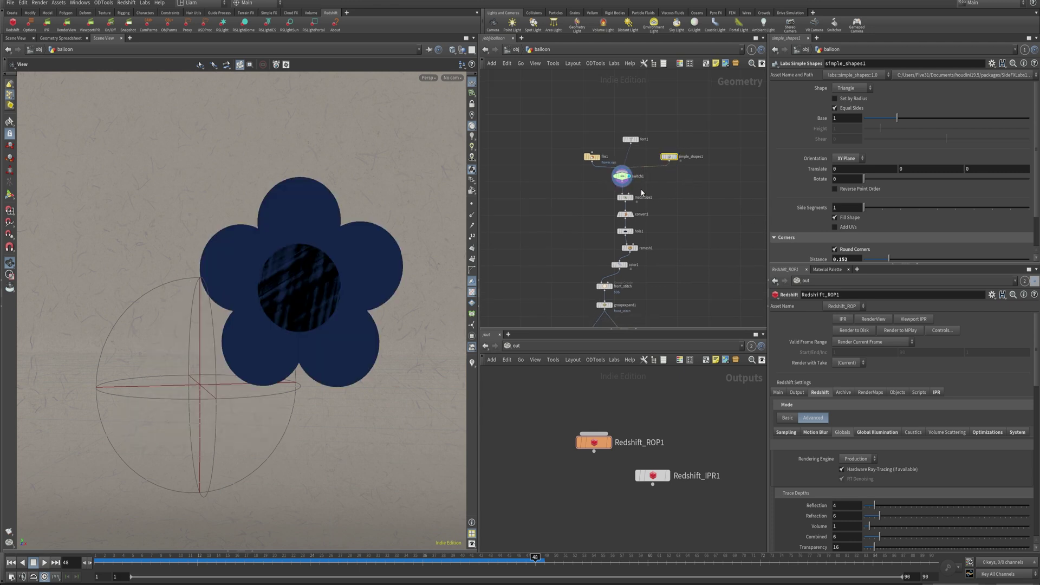
click(623, 177)
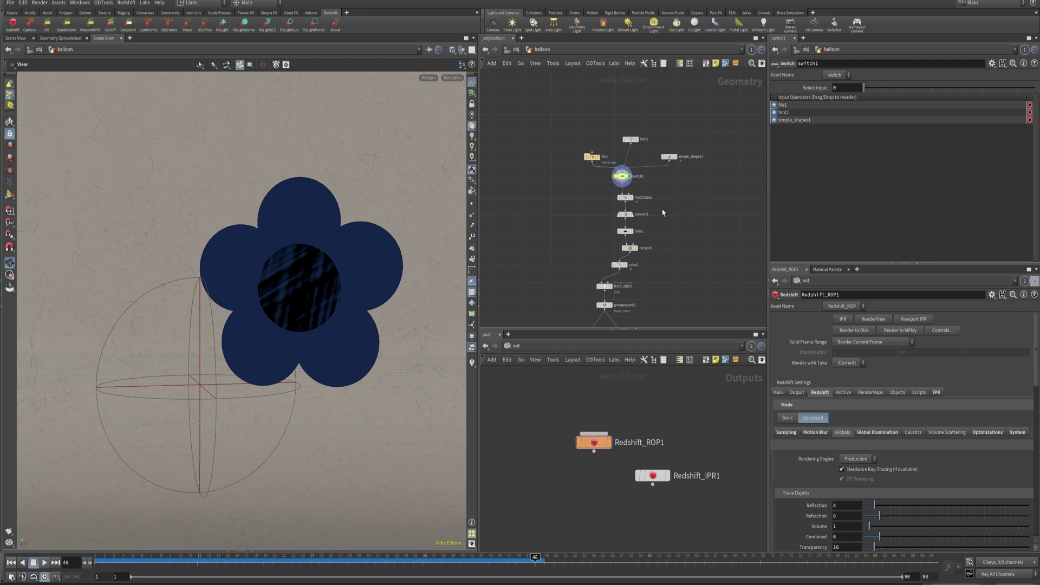
Display matchsize1 and inspect its settings and the placement of the flower
click(632, 197)
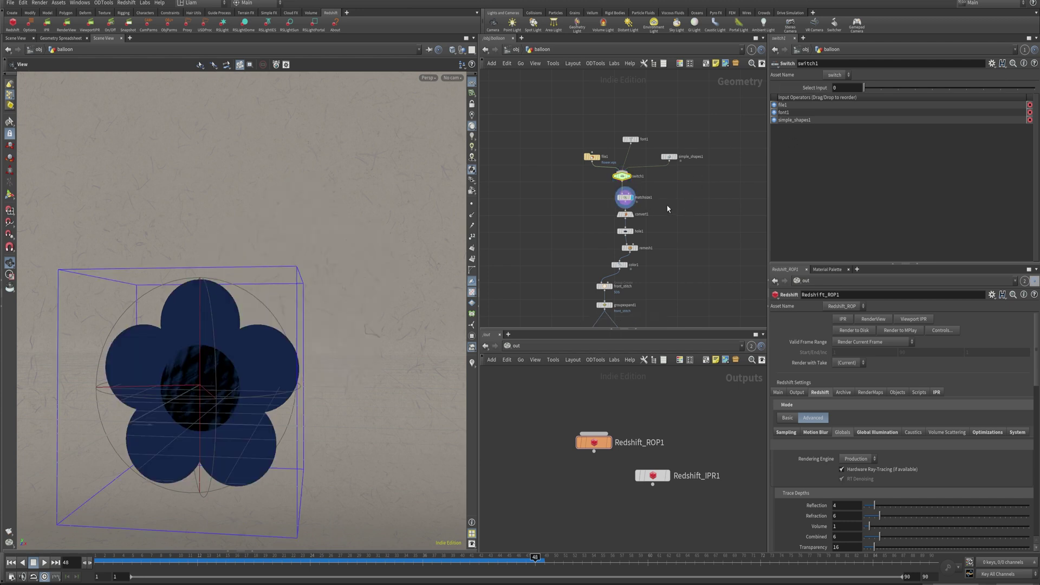
click(624, 198)
middle_drag(130, 354, 216, 279)
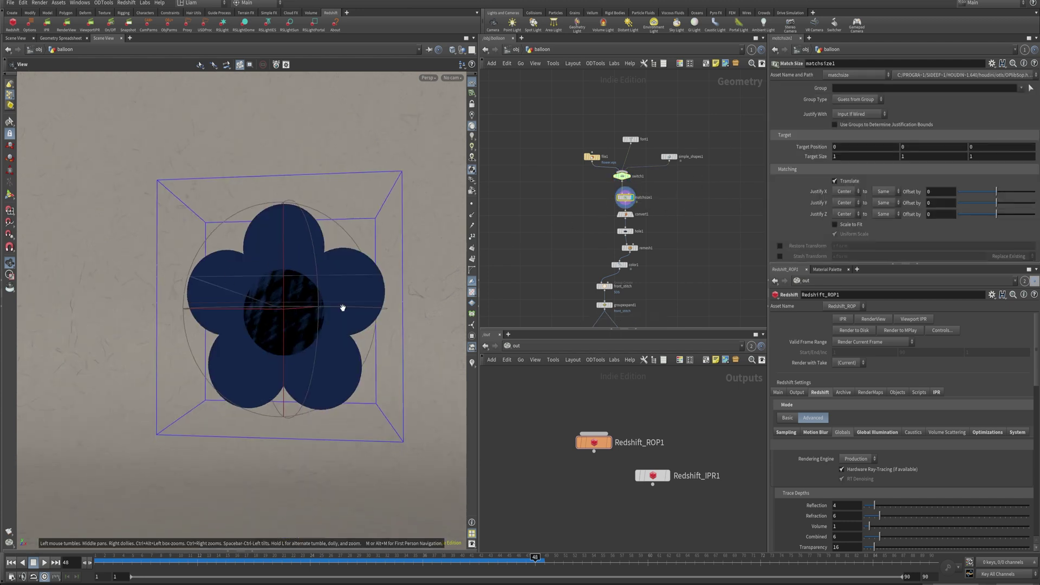
drag(265, 290, 292, 264)
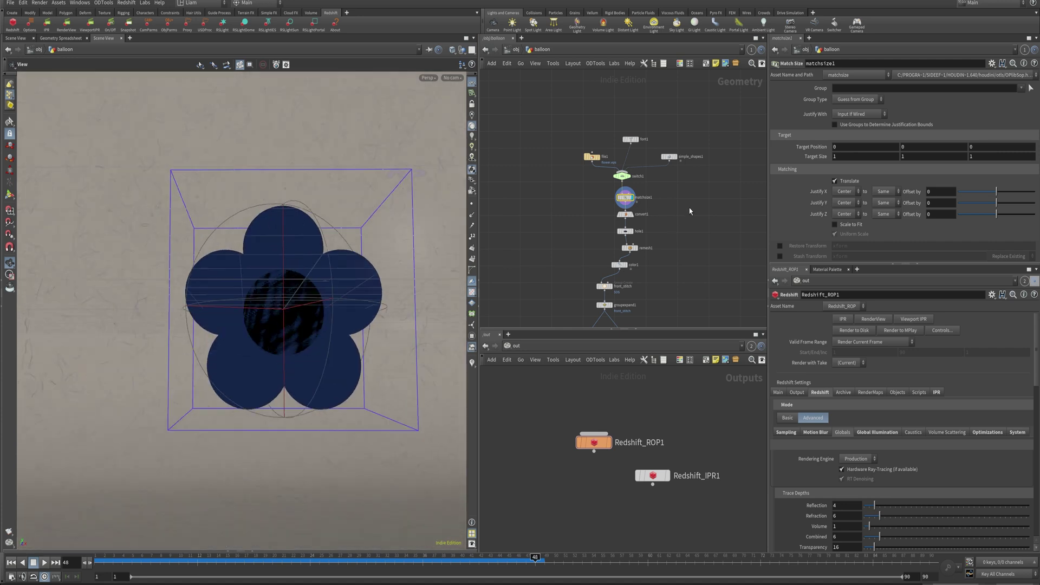
Display convert1 and hole1 in turn and inspect their parameters and effect on the flower shape
middle_drag(717, 218, 701, 185)
click(616, 182)
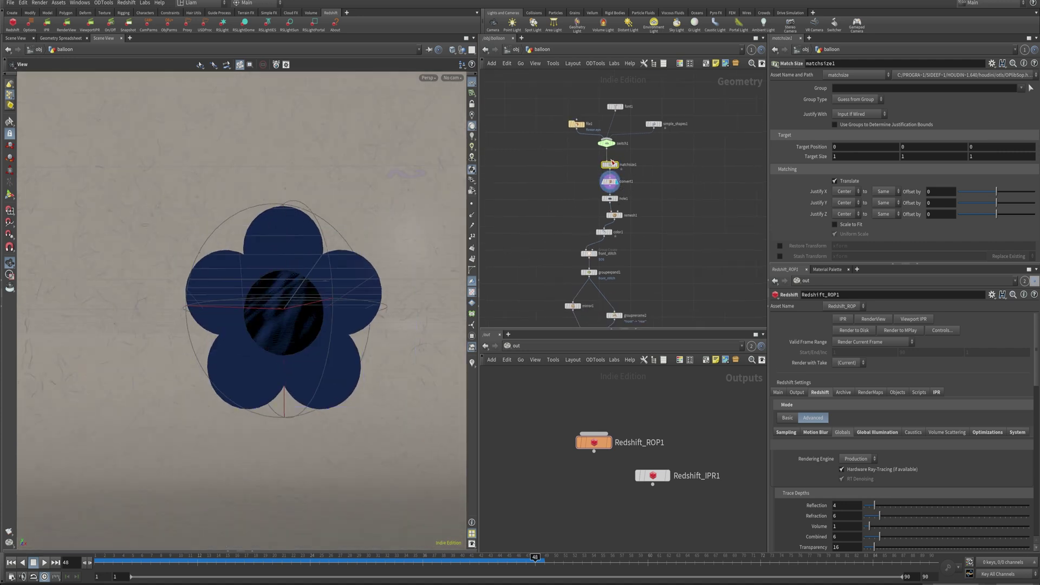
click(577, 124)
click(611, 181)
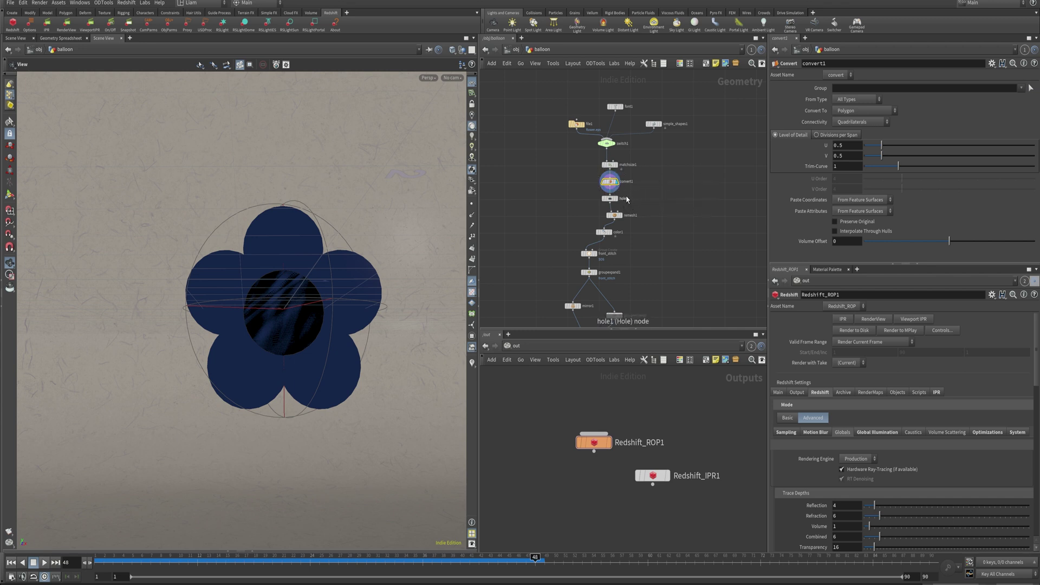
mouse_move(608, 179)
click(613, 200)
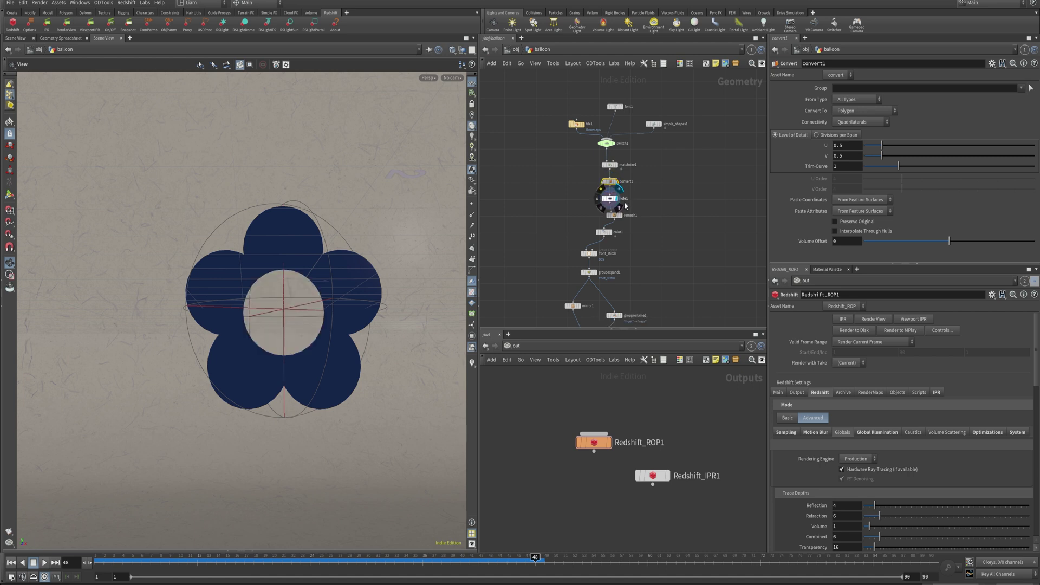
click(612, 201)
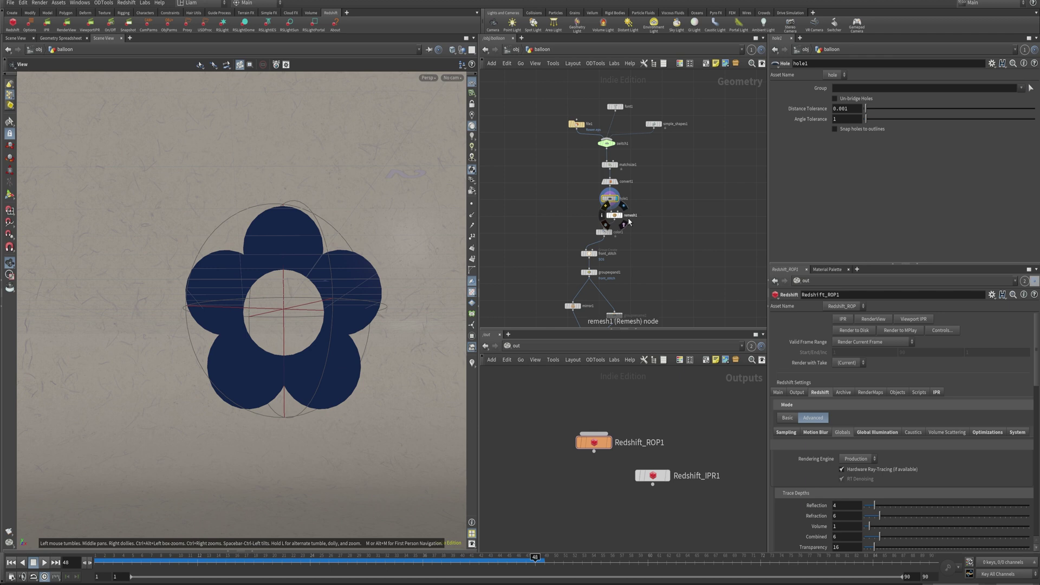
Display remesh1 and inspect its meshing settings and the flower's surface from an angle
click(621, 216)
right_drag(282, 260, 358, 269)
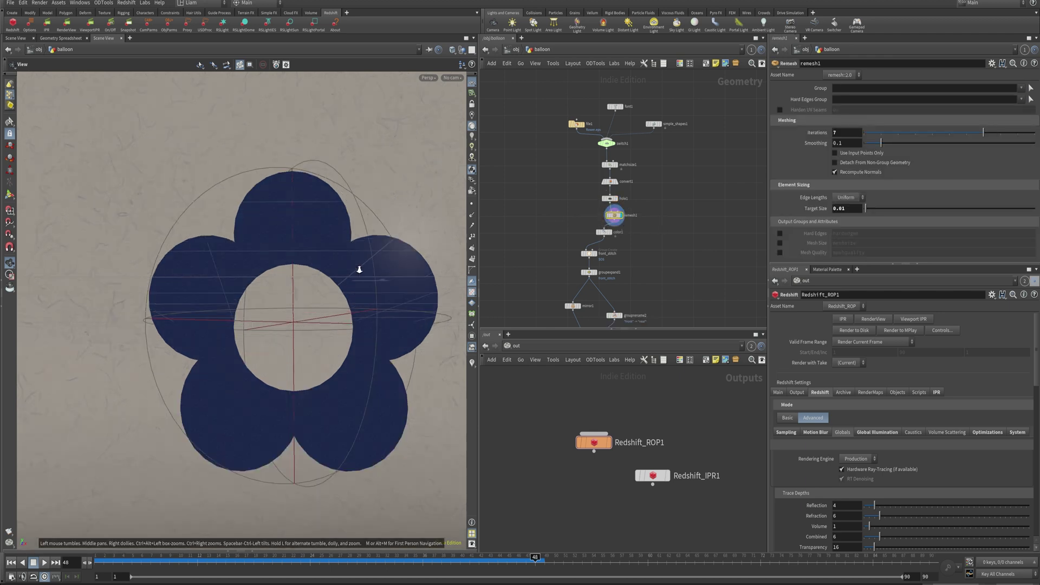
drag(358, 269, 271, 314)
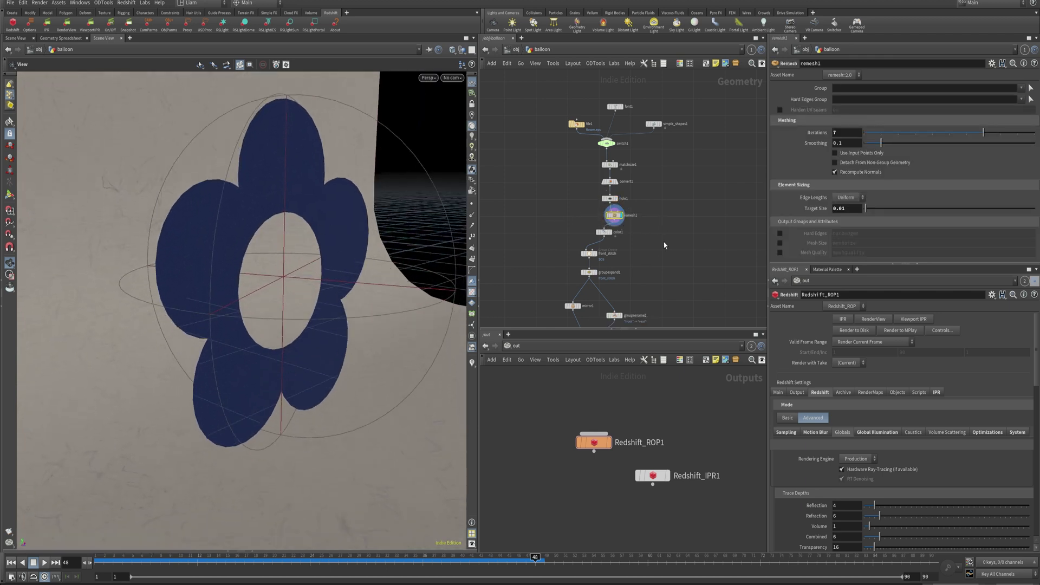
mouse_move(252, 270)
mouse_down()
mouse_move(277, 290)
mouse_move(357, 269)
mouse_move(220, 285)
mouse_move(238, 276)
mouse_up()
Display color1 and examine the flower's triangulated mesh up close
middle_drag(693, 234, 613, 229)
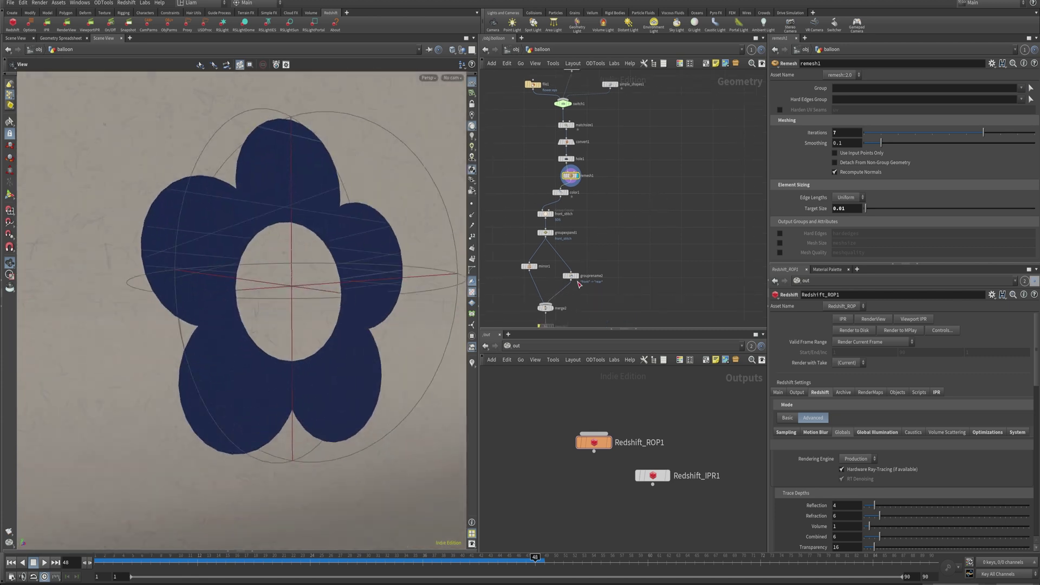
middle_drag(578, 284, 567, 257)
click(566, 259)
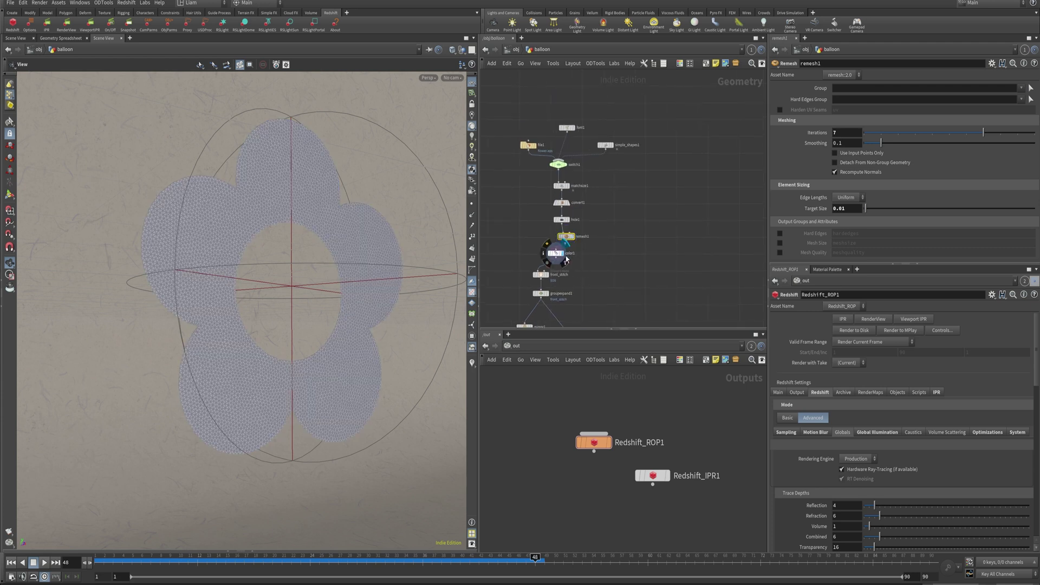
drag(307, 262, 327, 267)
right_drag(327, 267, 288, 296)
middle_drag(337, 273, 273, 258)
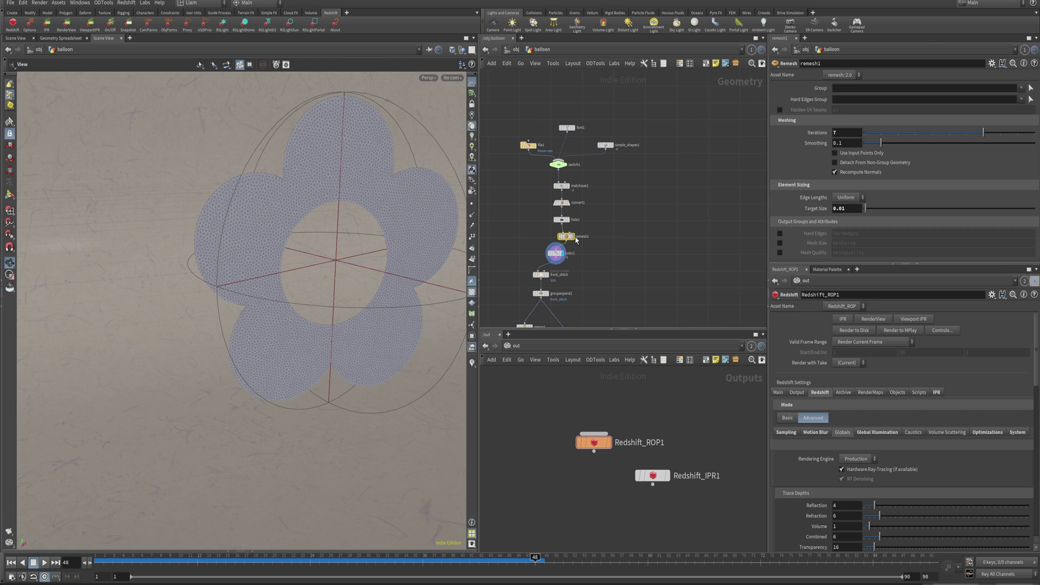
Check the geometry attributes in the node info of remesh1, hole1 and convert1
middle_click(575, 240)
middle_click(569, 220)
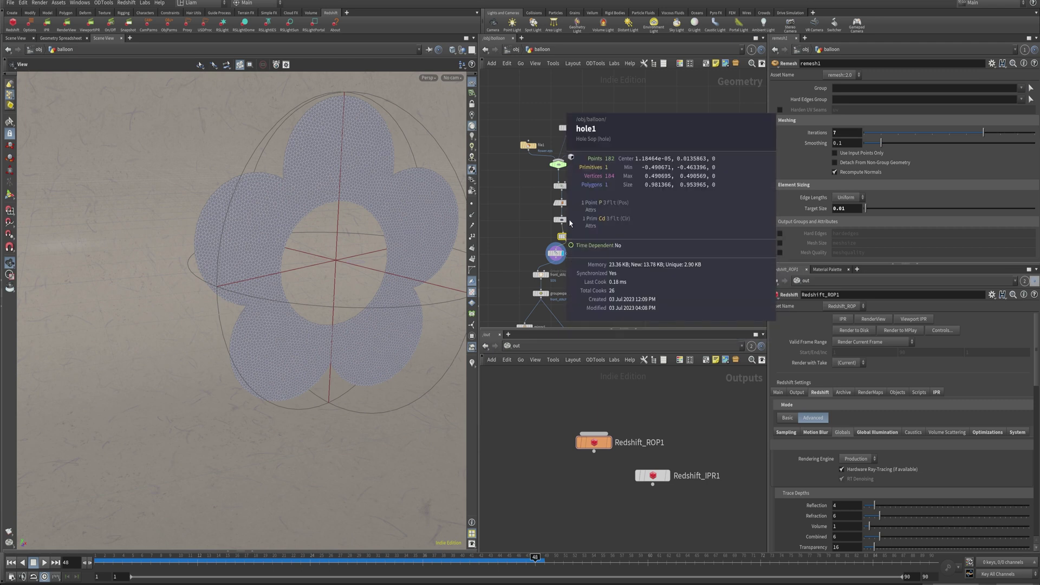
middle_click(568, 206)
middle_click(570, 234)
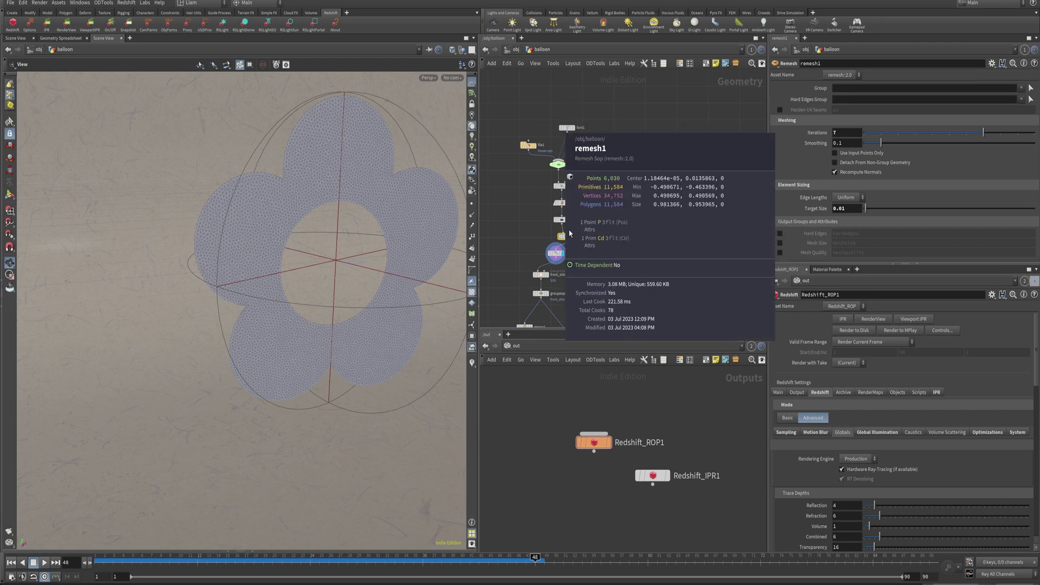
Insert an Attribute Delete node between file1 and switch1 to remove the imported Cd colour attribute
key(Tab)
mouse_move(539, 210)
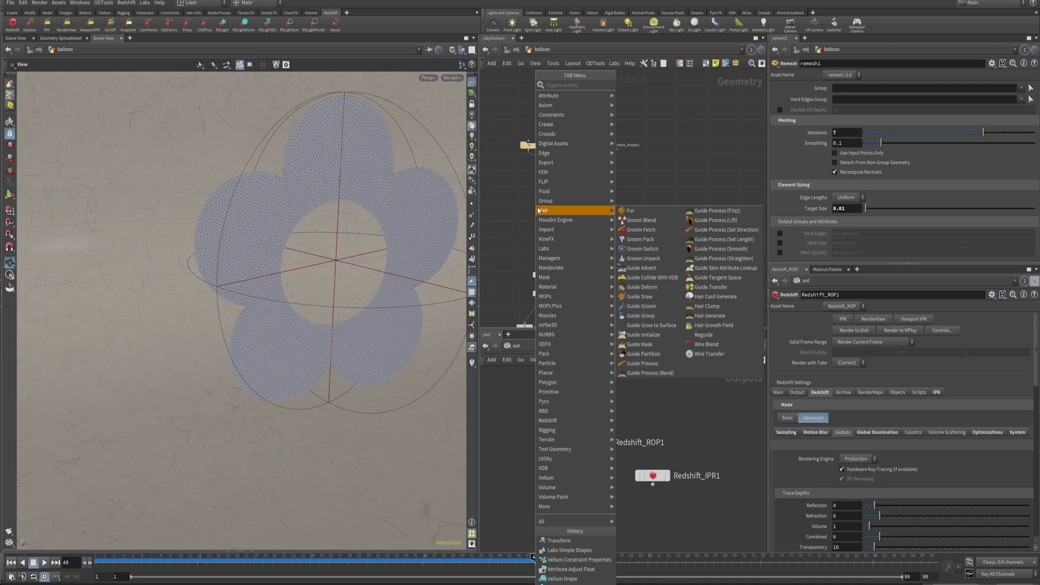
text(attd)
key(Return)
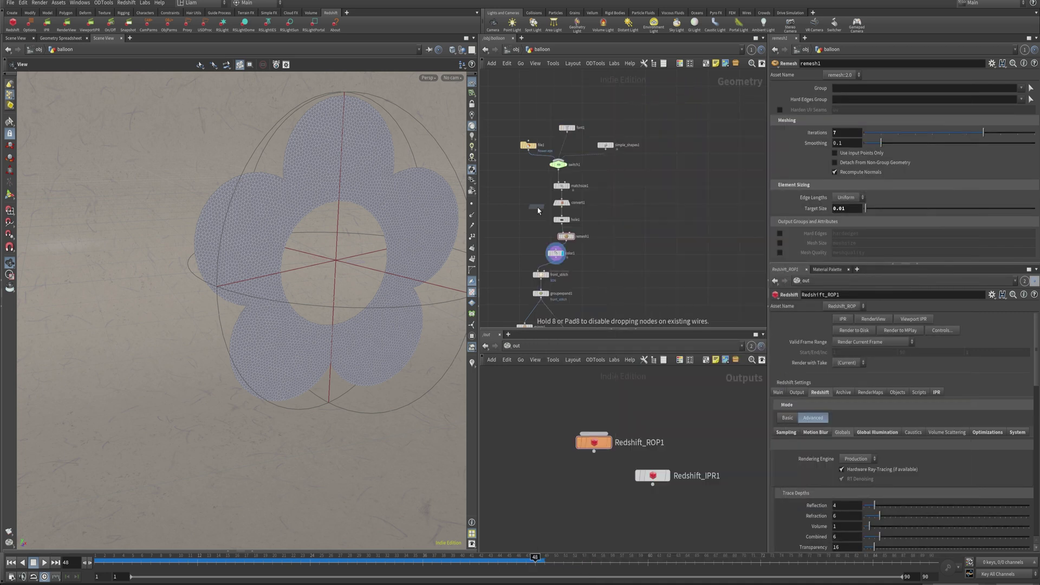
click(539, 163)
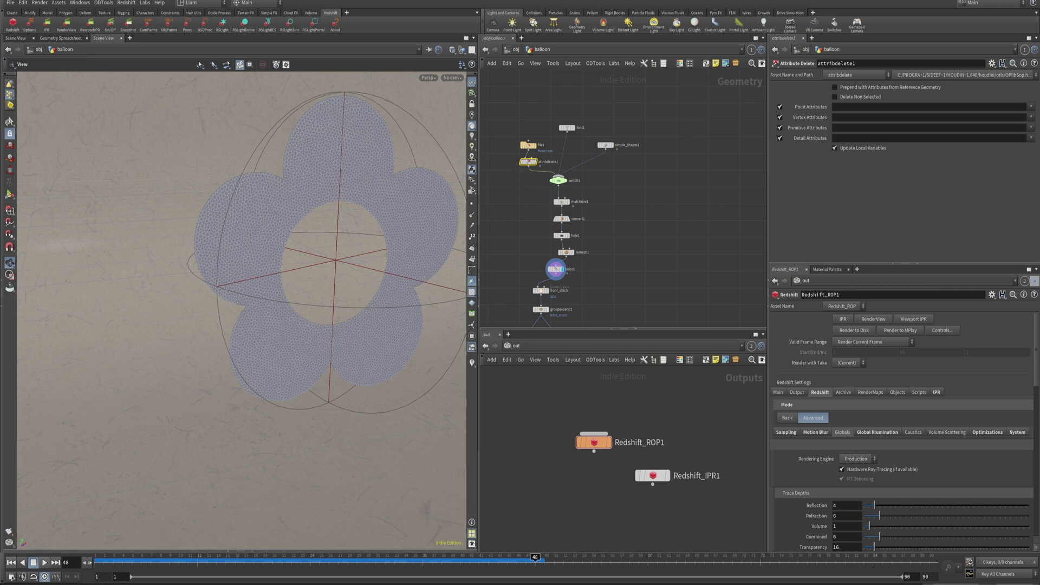
click(1028, 118)
click(595, 191)
Bypass the color1 node and set the display to remesh1
middle_drag(584, 239, 605, 191)
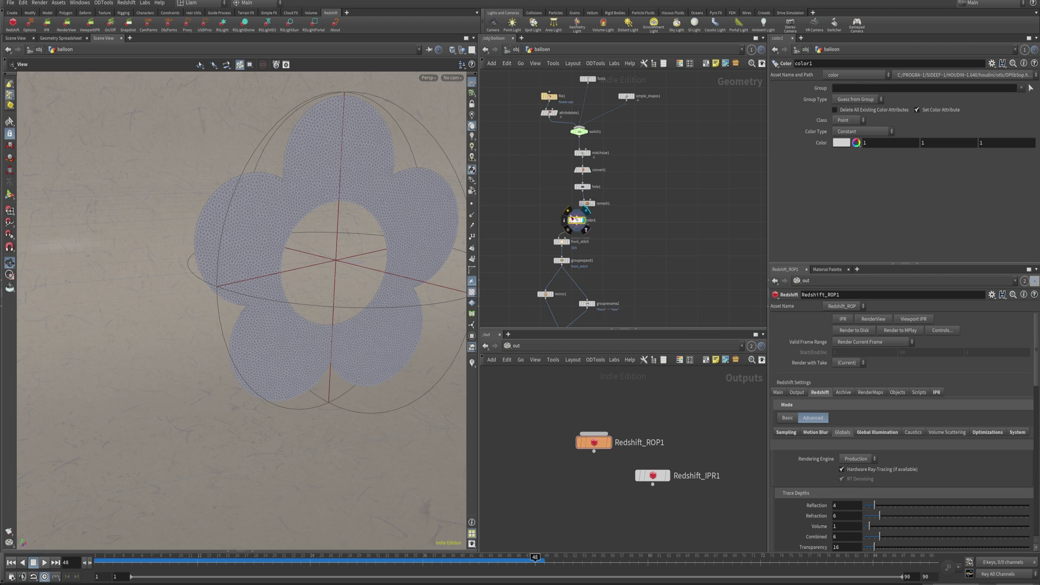
click(577, 220)
key(Up)
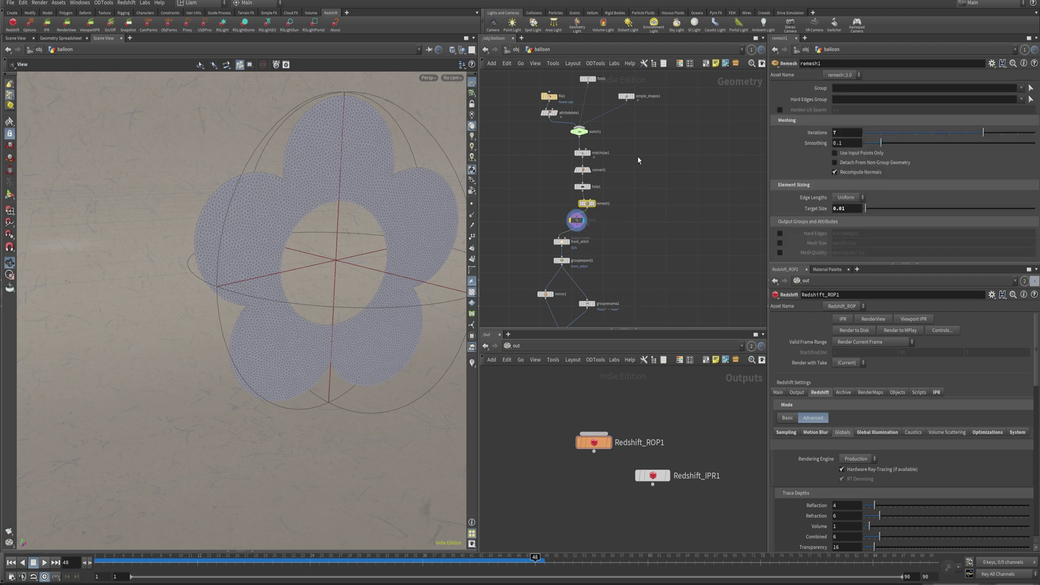
click(598, 203)
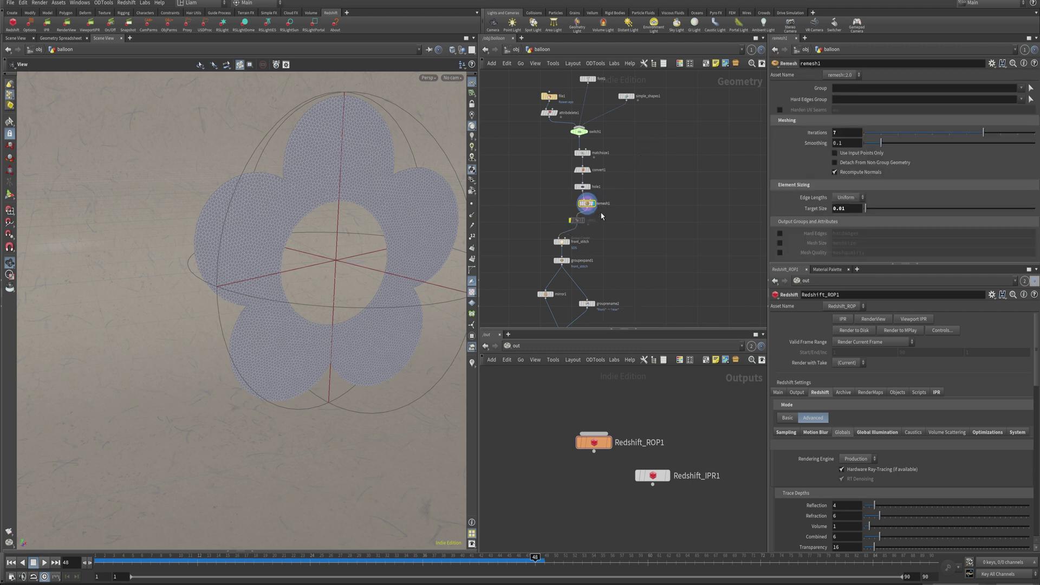
Try a coarser mesh by setting the target size of remesh1 to 0.1
scroll(598, 221, up, 3)
middle_drag(599, 221, 630, 185)
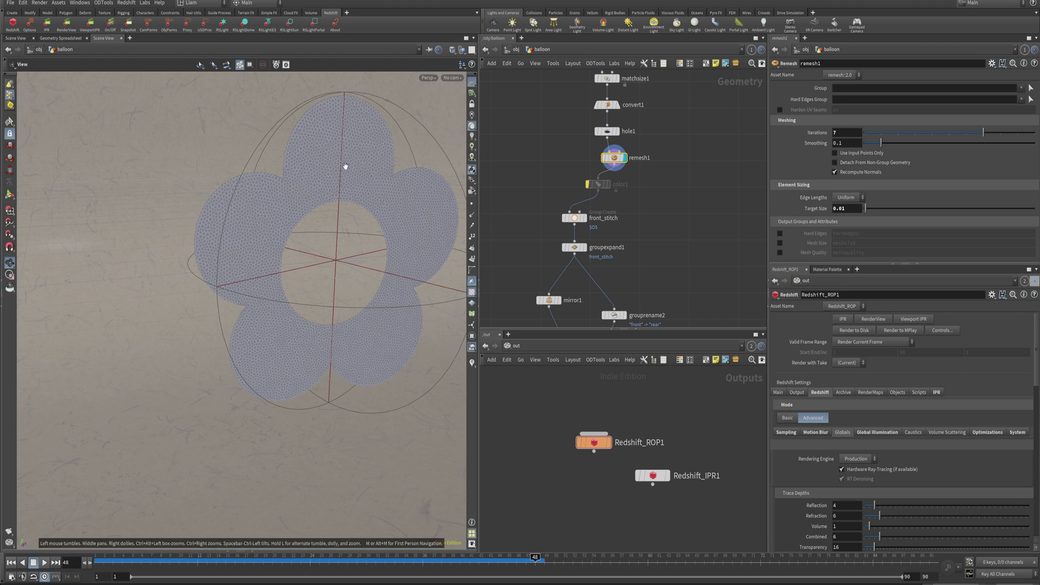
click(842, 210)
key(BackSpace)
key(Return)
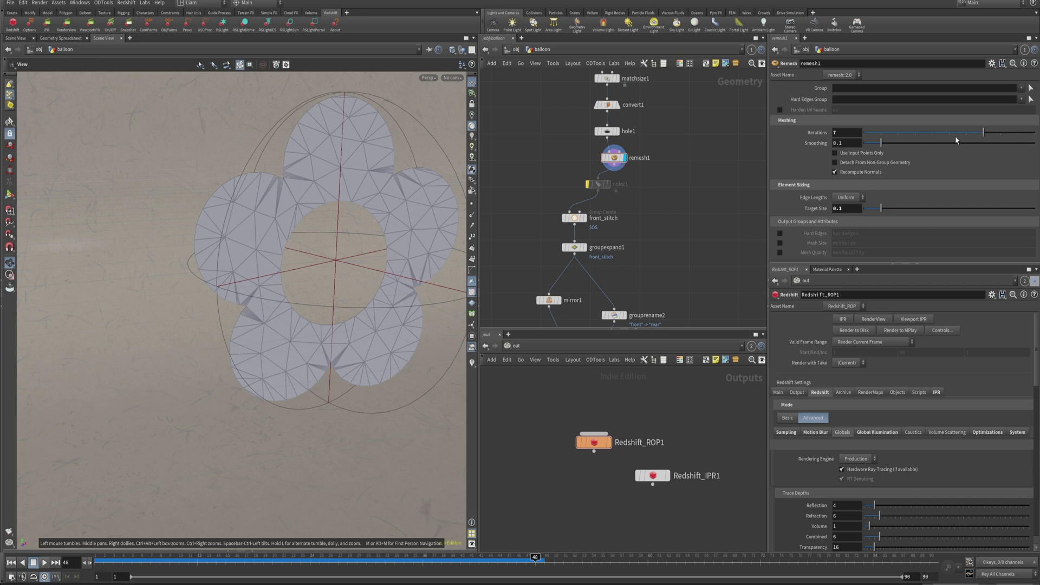
mouse_move(974, 137)
mouse_down()
mouse_move(872, 138)
mouse_move(985, 148)
mouse_up()
Turn on point display in the viewport and set the remesh target size to 0.01
click(471, 203)
double_click(839, 208)
text(01)
key(Return)
Set the iterations of remesh1 to 5 and its smoothing to 0
drag(982, 133, 881, 133)
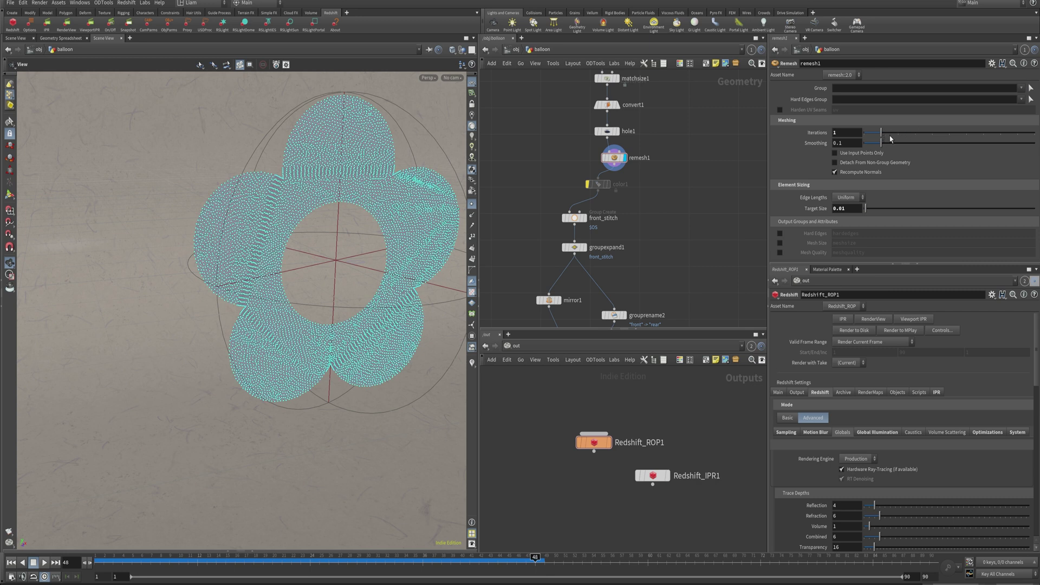
drag(889, 138, 947, 139)
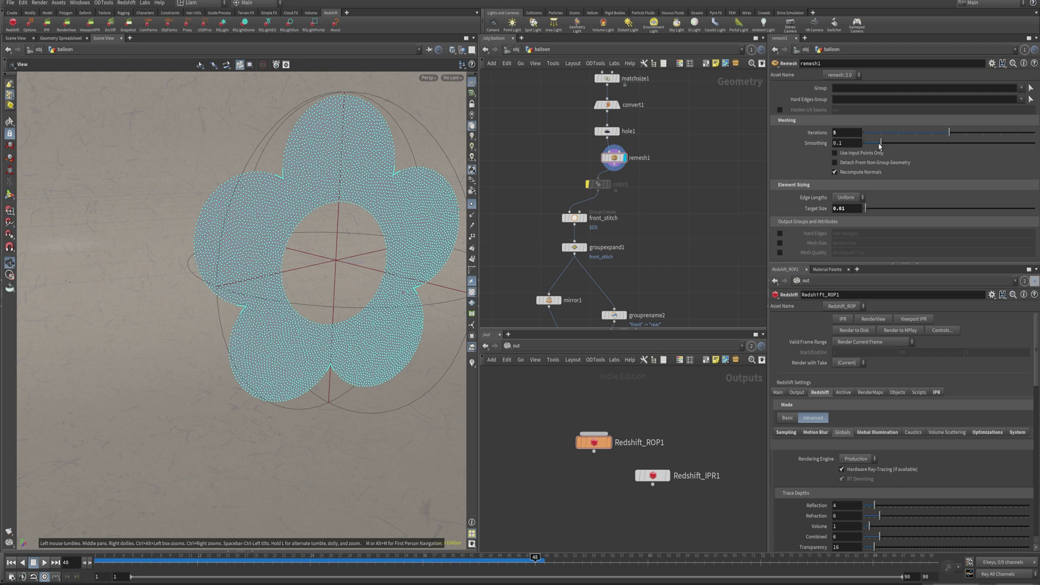
drag(879, 145, 858, 153)
Set the target size of remesh1 to 0.025 and turn off point display in the viewport
click(843, 210)
text(0.0)
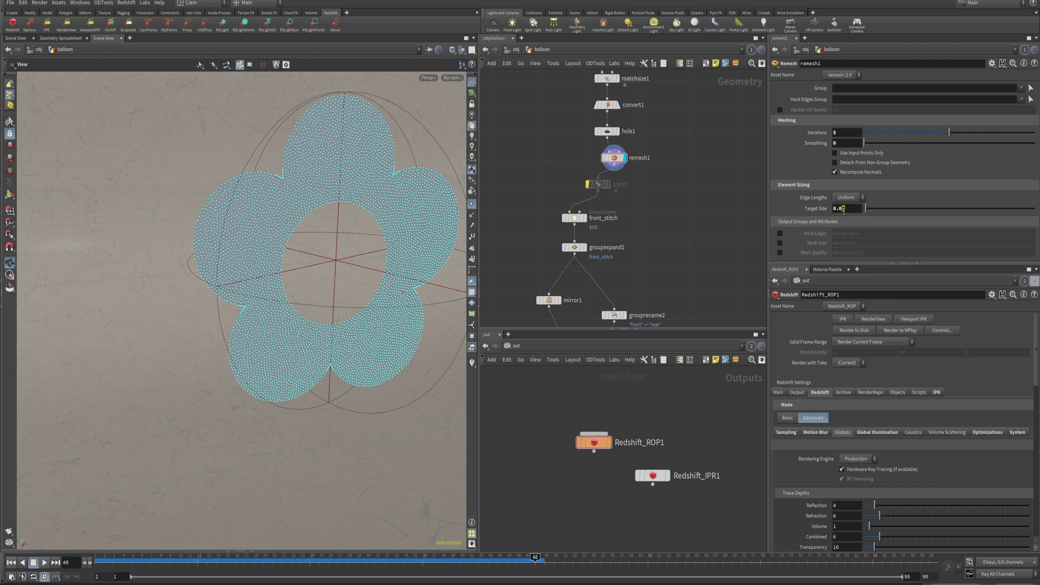
text(15)
key(Return)
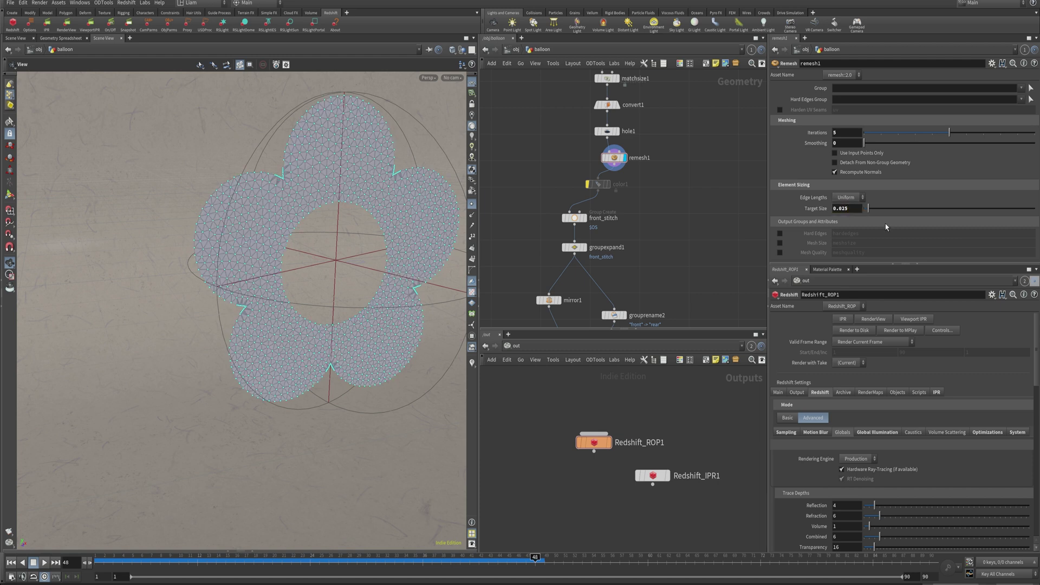
click(471, 204)
Line up the front_stitch node with the node above it and display its point group on the flower mesh
middle_drag(631, 206, 656, 164)
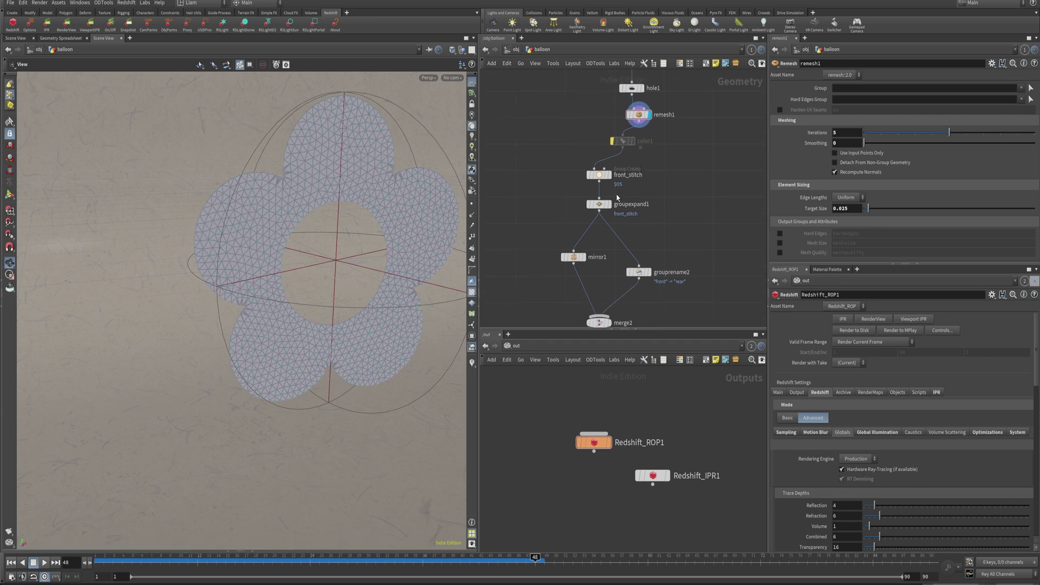
click(598, 174)
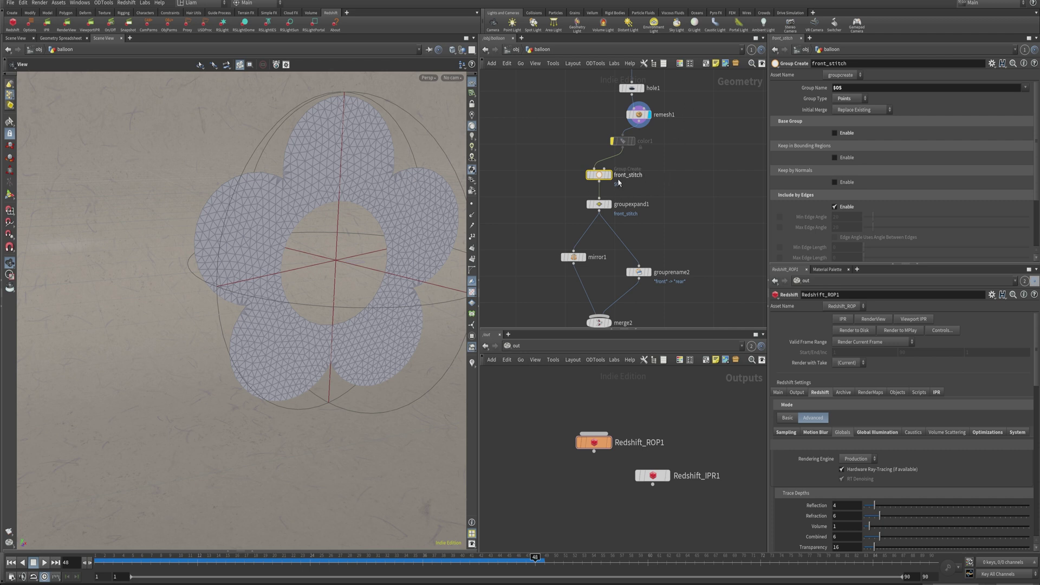
drag(601, 176, 622, 177)
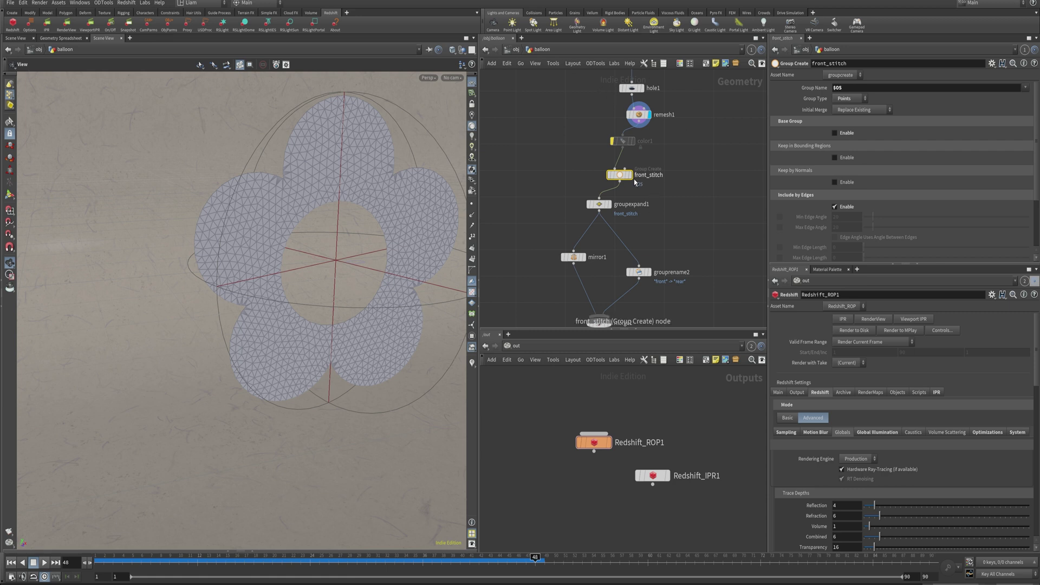
mouse_move(632, 182)
click(632, 161)
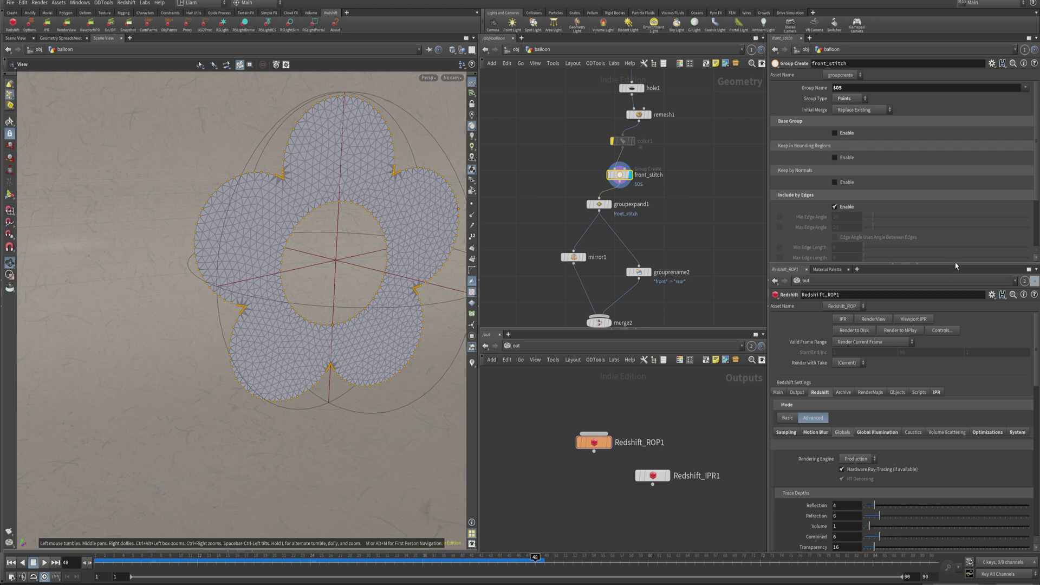
Enlarge the parameter area and toggle Unshared Edges off and back on for front_stitch to compare the grouped points
drag(954, 265, 954, 352)
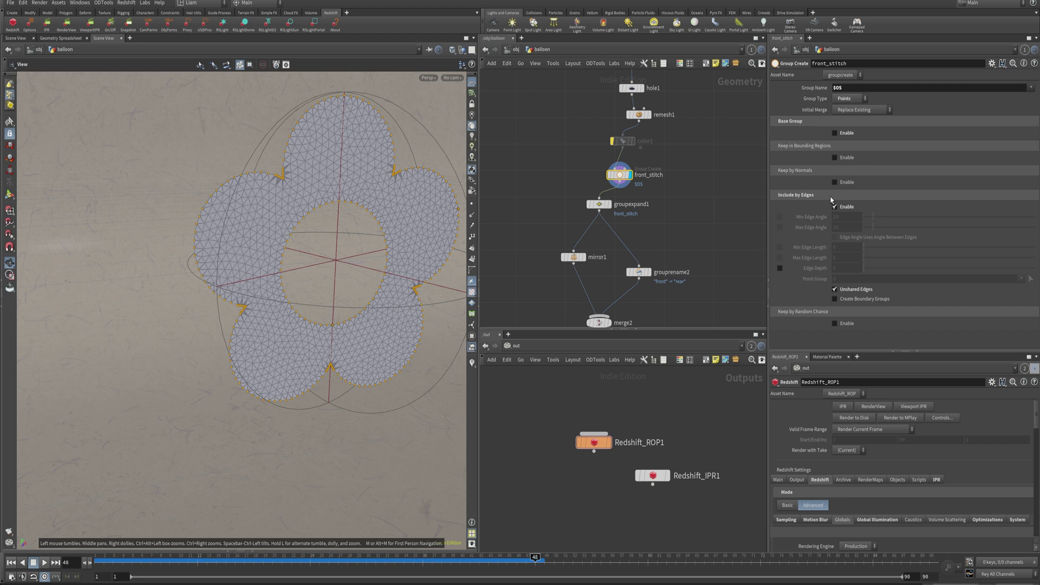
click(855, 291)
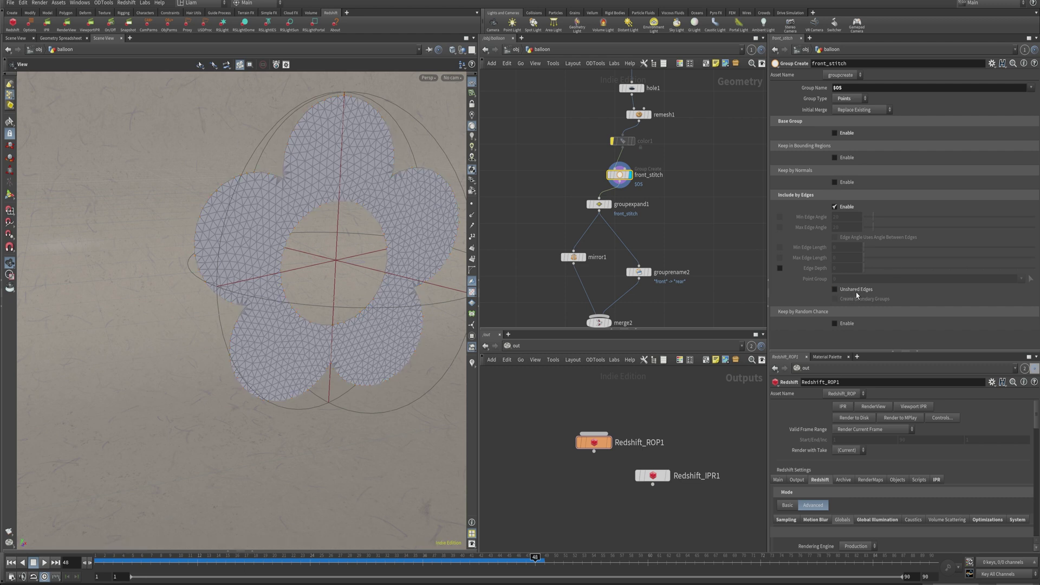
click(835, 289)
Display groupexpand1 and set its Steps to 2 to expand the front_stitch group
click(591, 205)
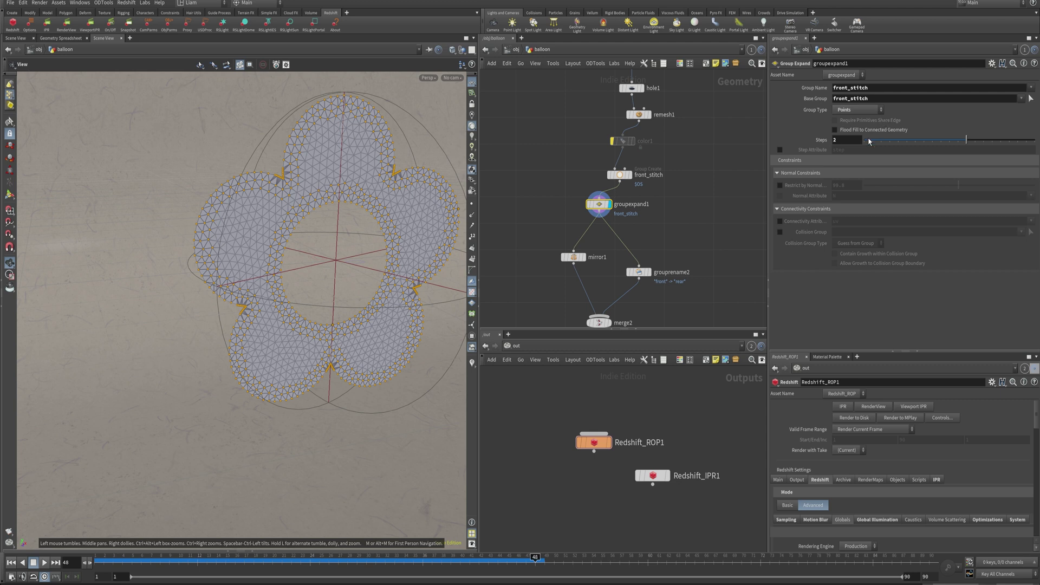
mouse_move(960, 143)
mouse_down()
mouse_move(943, 144)
mouse_move(968, 144)
mouse_up()
Display mirror1 and view the mirrored flower layer from the side
middle_drag(578, 289, 606, 210)
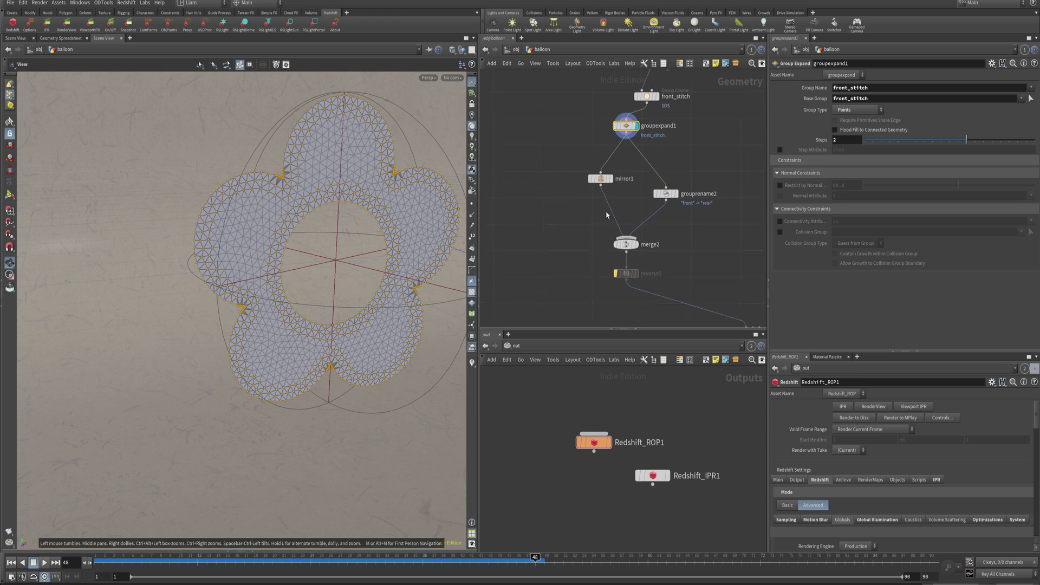
click(612, 178)
drag(624, 207, 580, 163)
drag(190, 220, 325, 221)
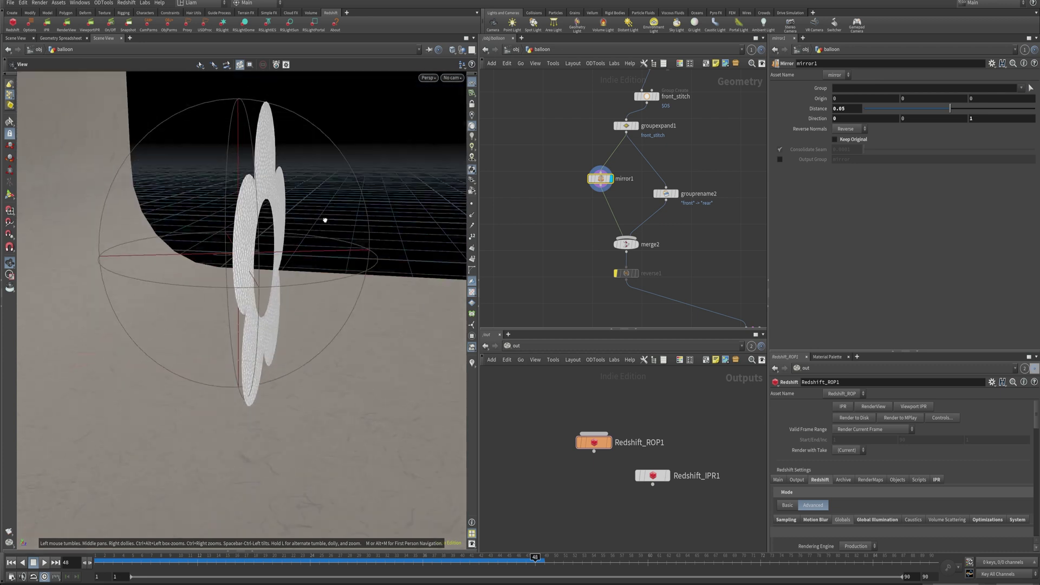
Display grouprename2 and check the node info of groupexpand1 and grouprename2 for the renamed point group
click(682, 195)
click(674, 194)
click(666, 193)
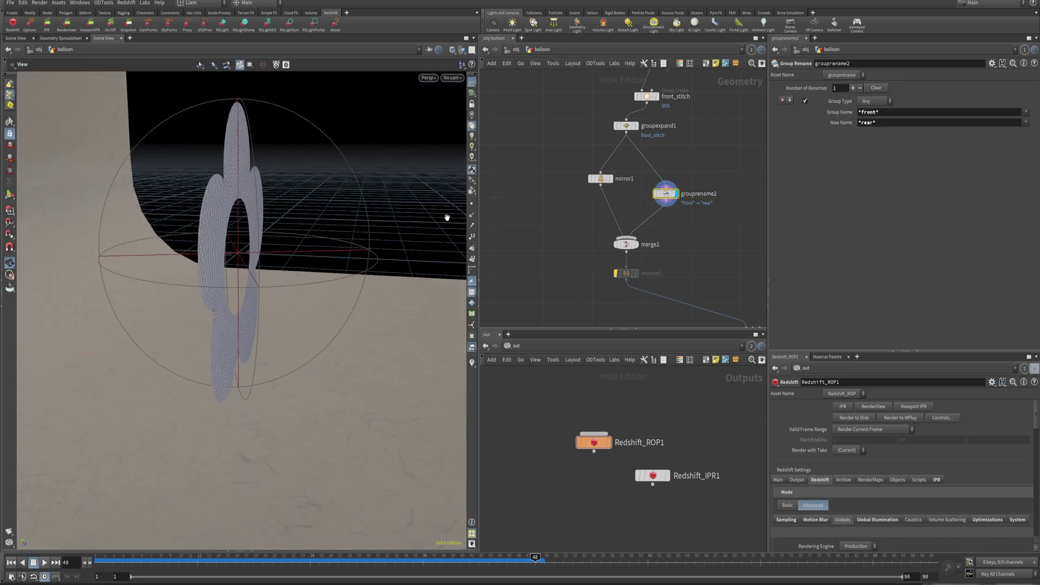
drag(236, 247, 253, 229)
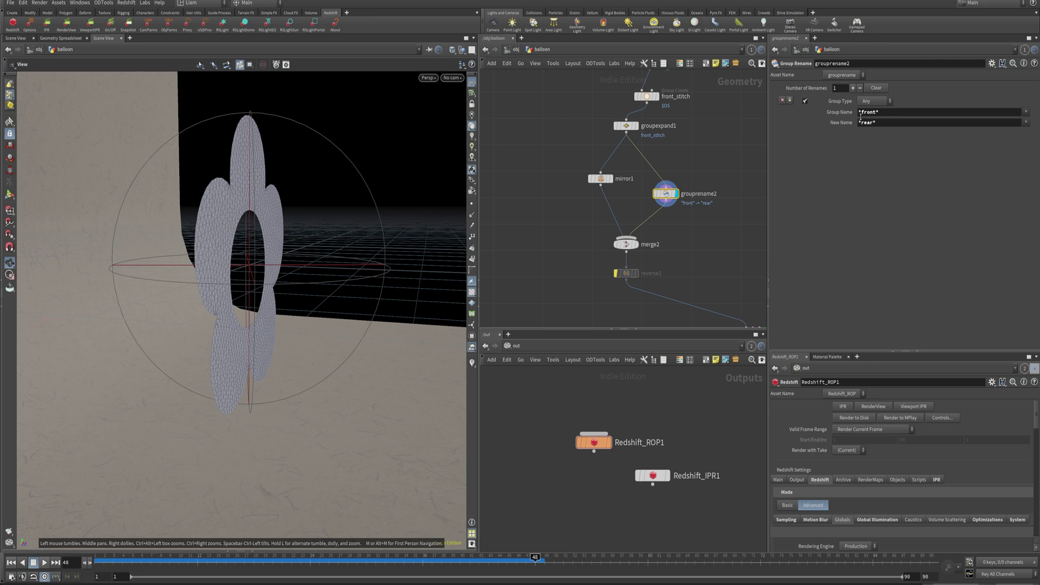
middle_click(622, 133)
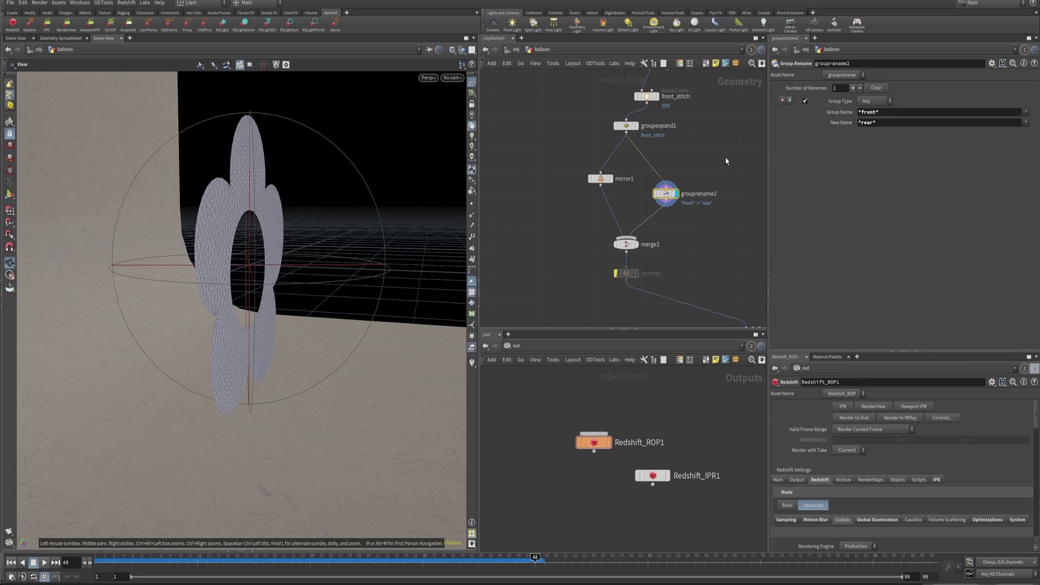
middle_click(664, 194)
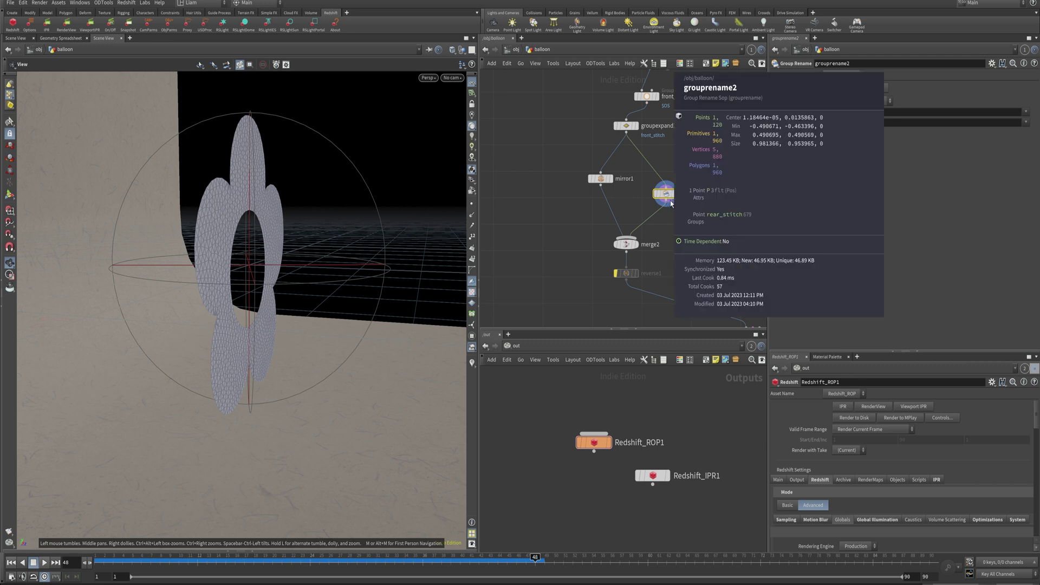
click(737, 211)
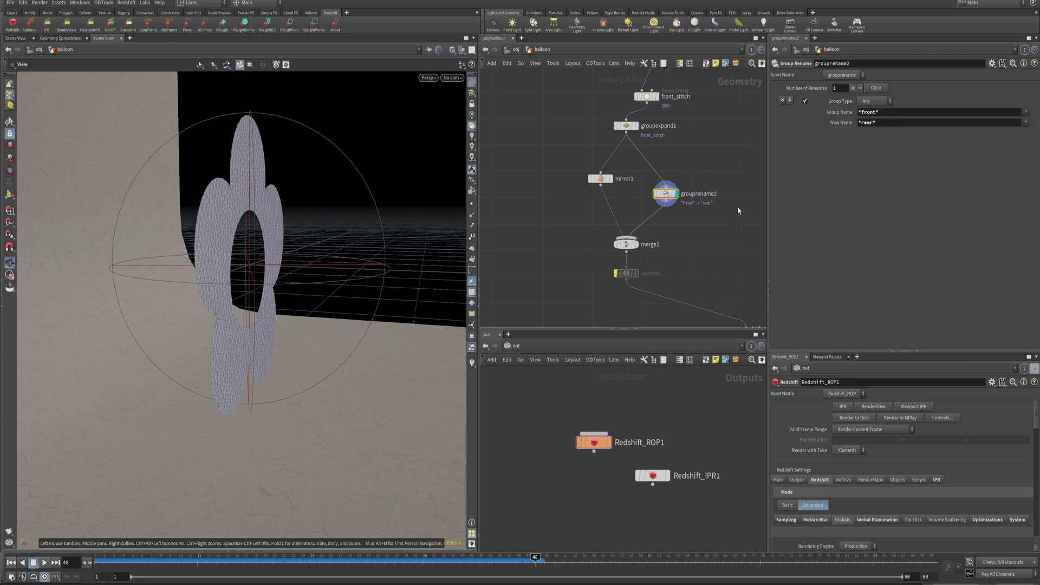
Display mirror1 and check its node info for point groups, then select grouprename2 for comparison
click(609, 178)
click(602, 179)
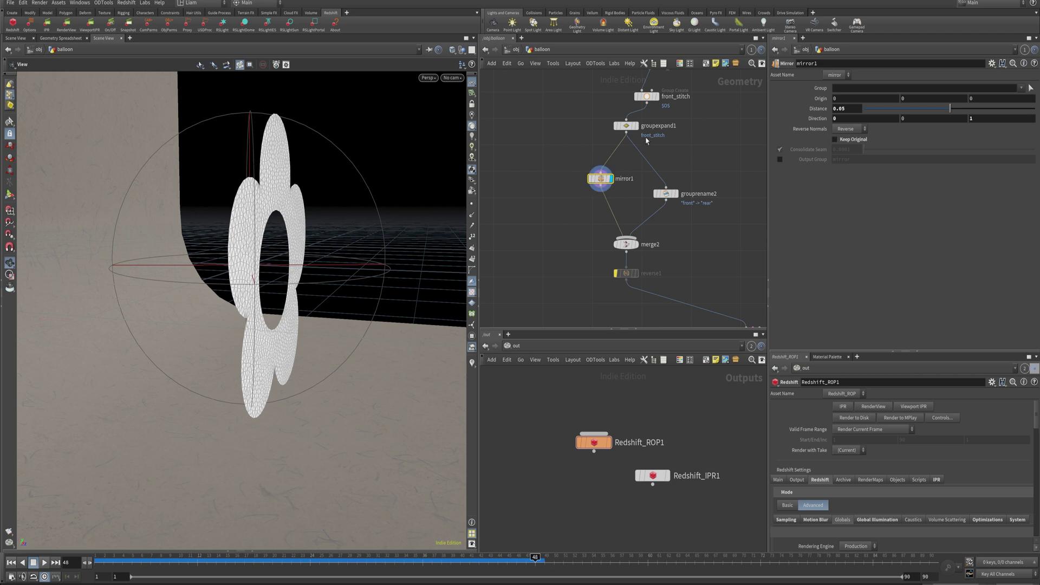
middle_click(612, 180)
click(666, 193)
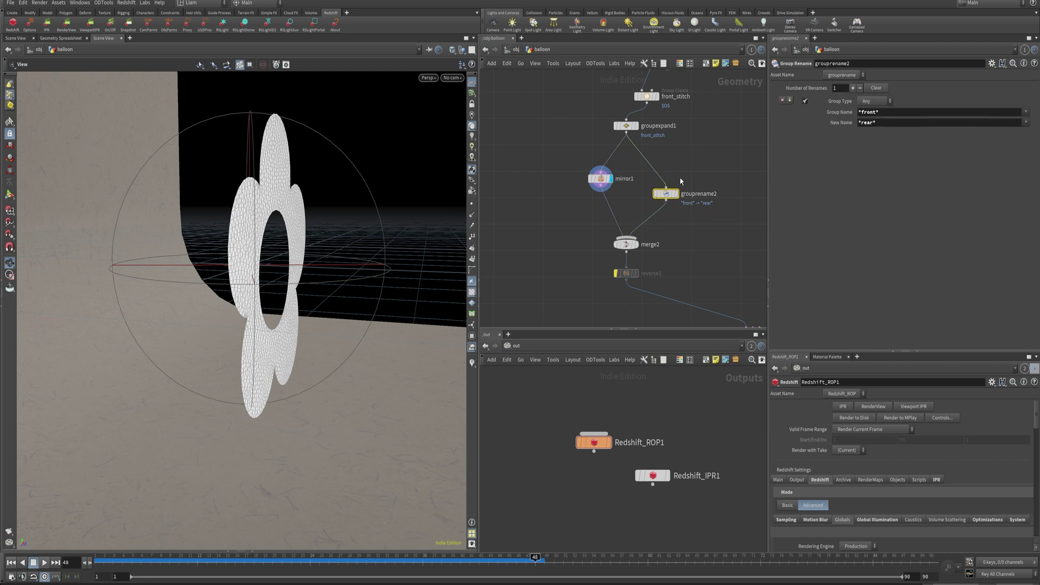
Display merge2 and view the front and rear flower layers together from the side
click(636, 244)
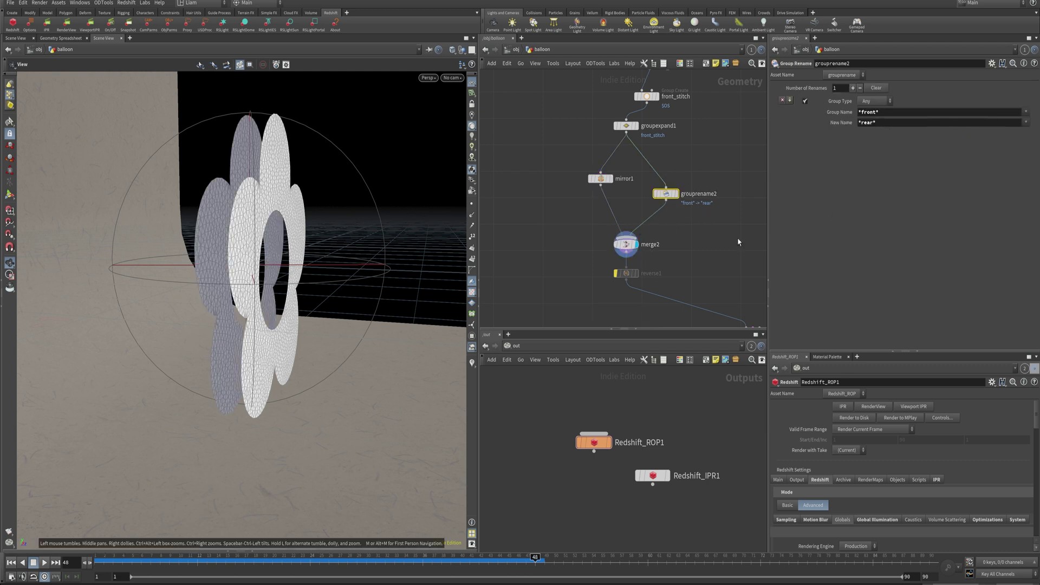
click(623, 247)
right_drag(362, 255, 258, 293)
drag(258, 293, 273, 304)
Show the bypassed reverse1 node's settings and review the network from the source shapes down to the Vellum nodes
middle_drag(695, 264, 619, 153)
click(577, 162)
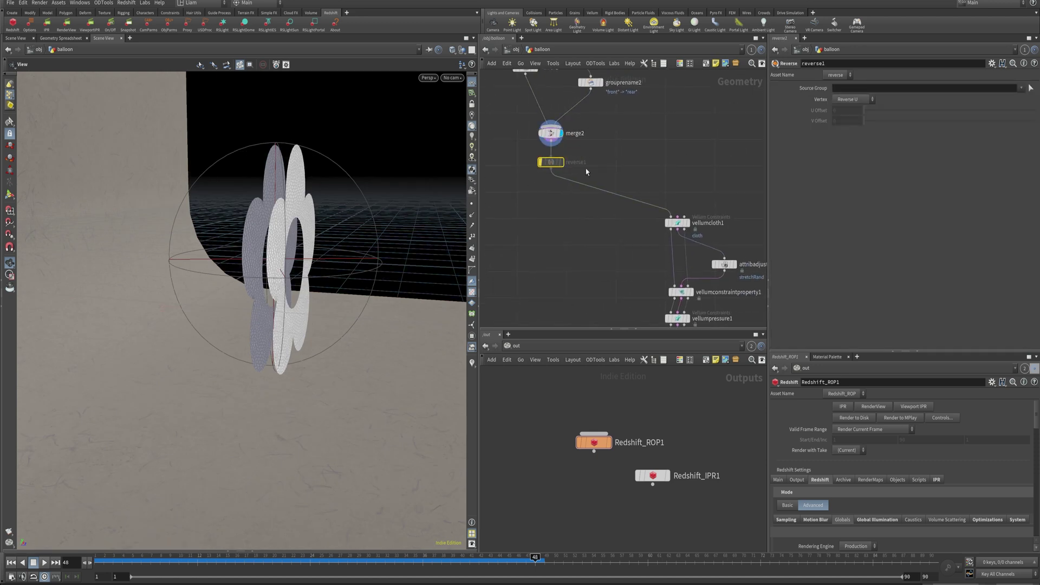
scroll(640, 130, up, 8)
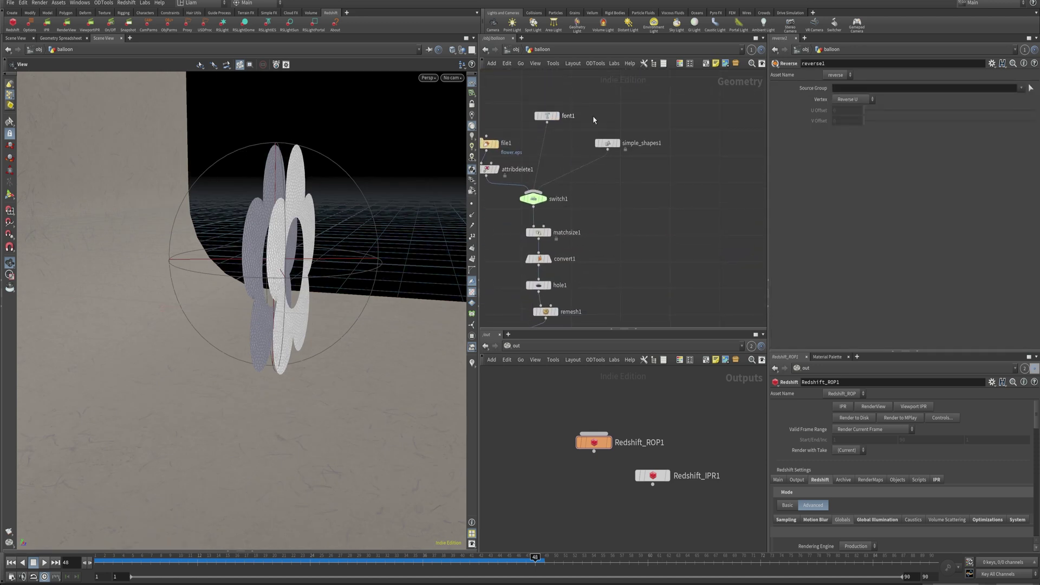
scroll(587, 161, down, 8)
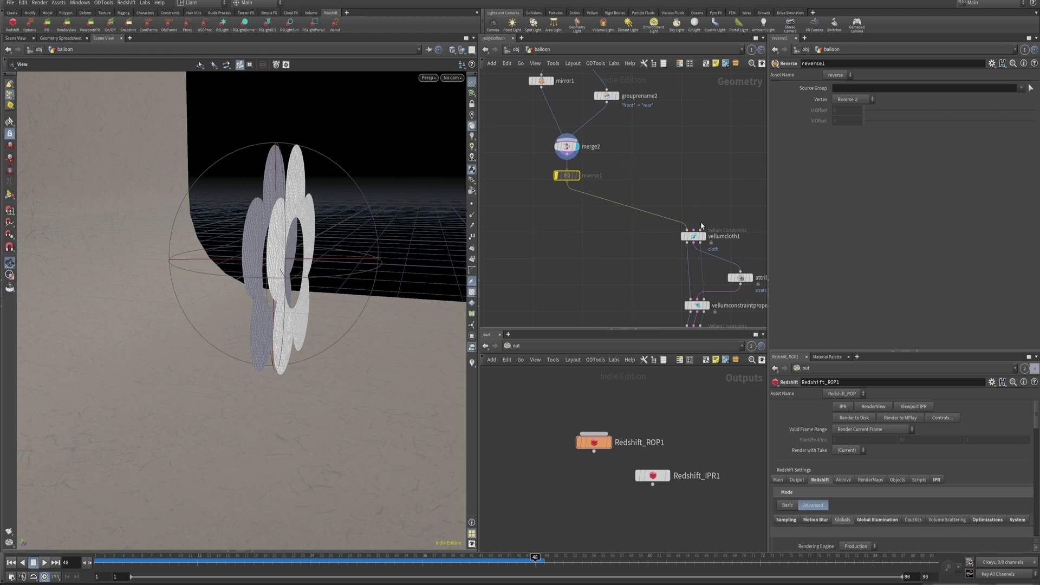
middle_drag(701, 227, 600, 183)
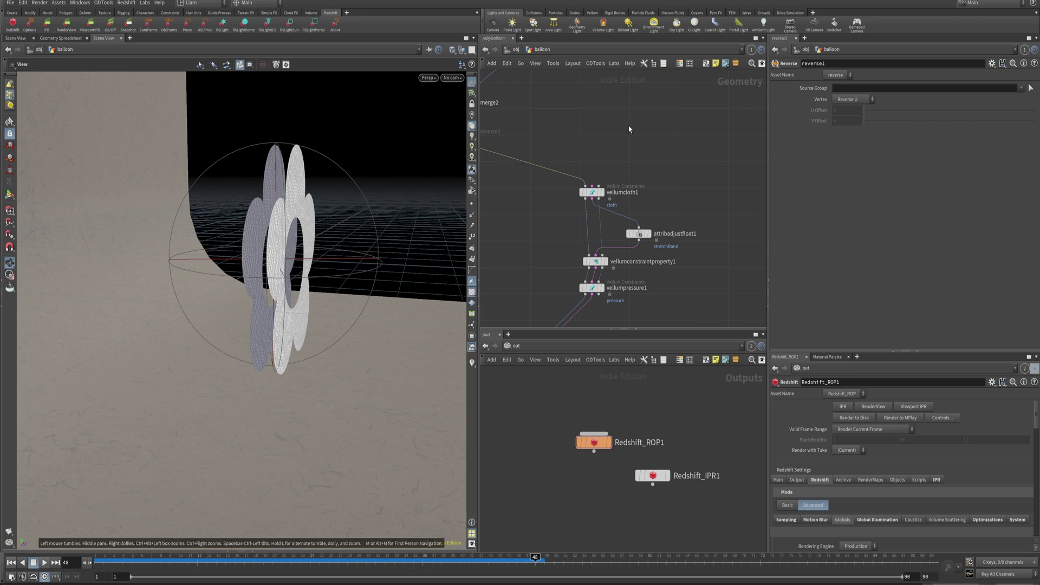
middle_drag(669, 161, 693, 116)
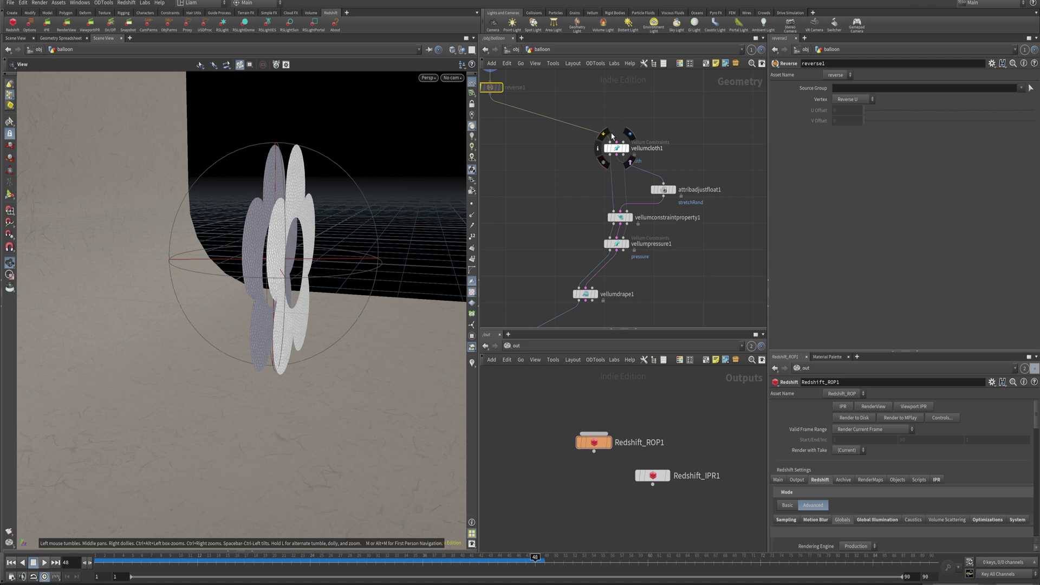
Try out the Vellum Configure Balloon preset by placing its nodes beside vellumcloth1 and deleting them
key(Tab)
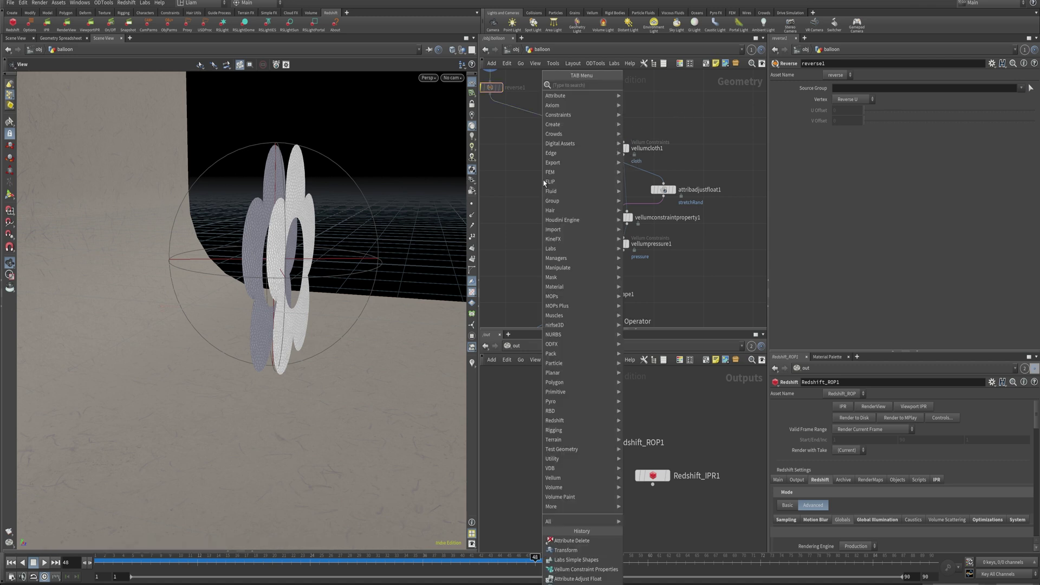
text(confibal)
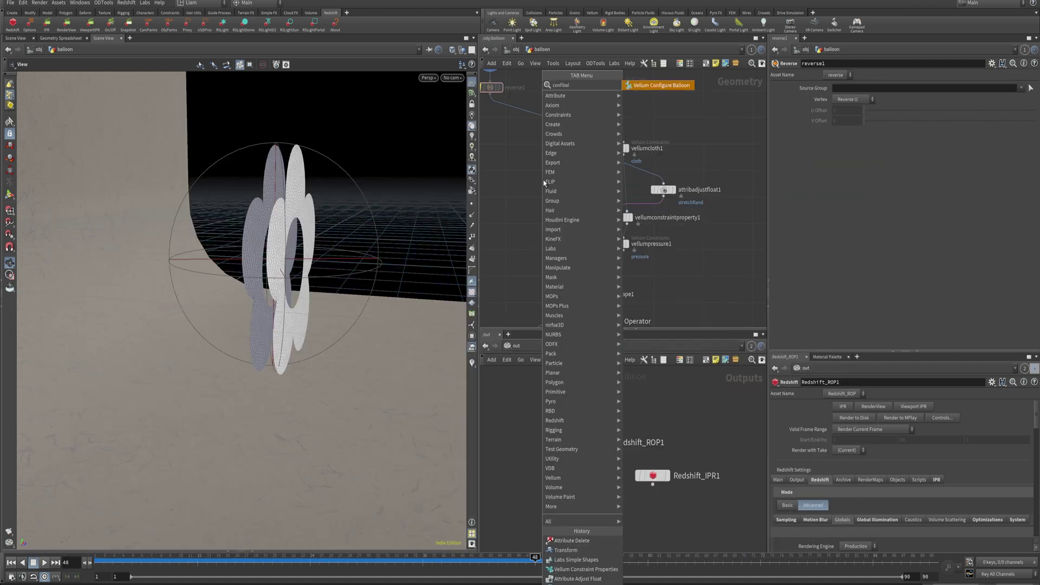
key(Return)
click(543, 182)
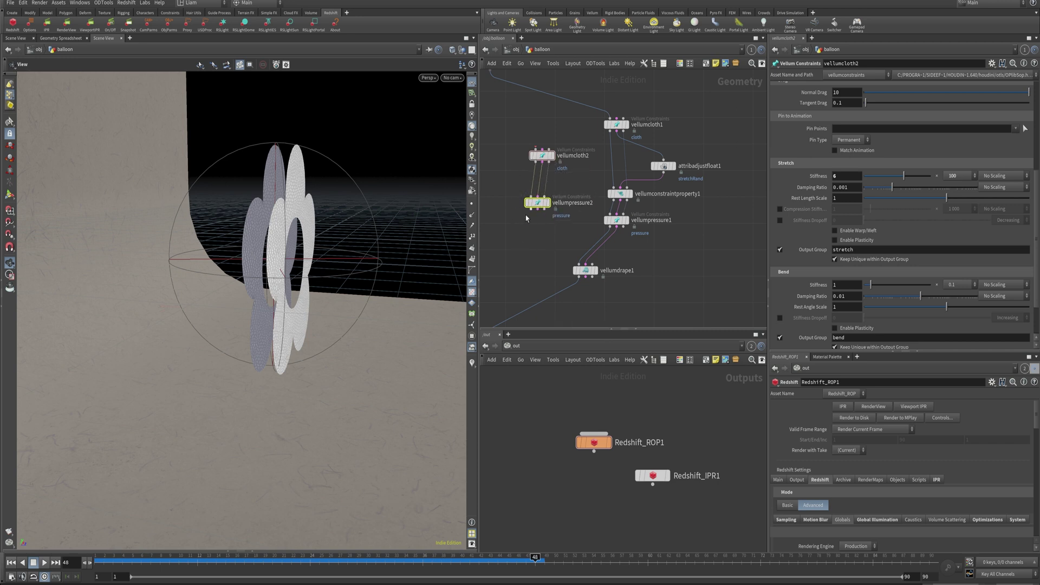
drag(523, 231, 625, 143)
key(Delete)
Arrange the Vellum nodes from vellumcloth1 down to vellumdrape1 in a column and inspect vellumcloth1's compression stiffness settings
drag(621, 195, 617, 187)
mouse_move(618, 222)
mouse_down()
mouse_move(626, 227)
mouse_move(617, 226)
mouse_up()
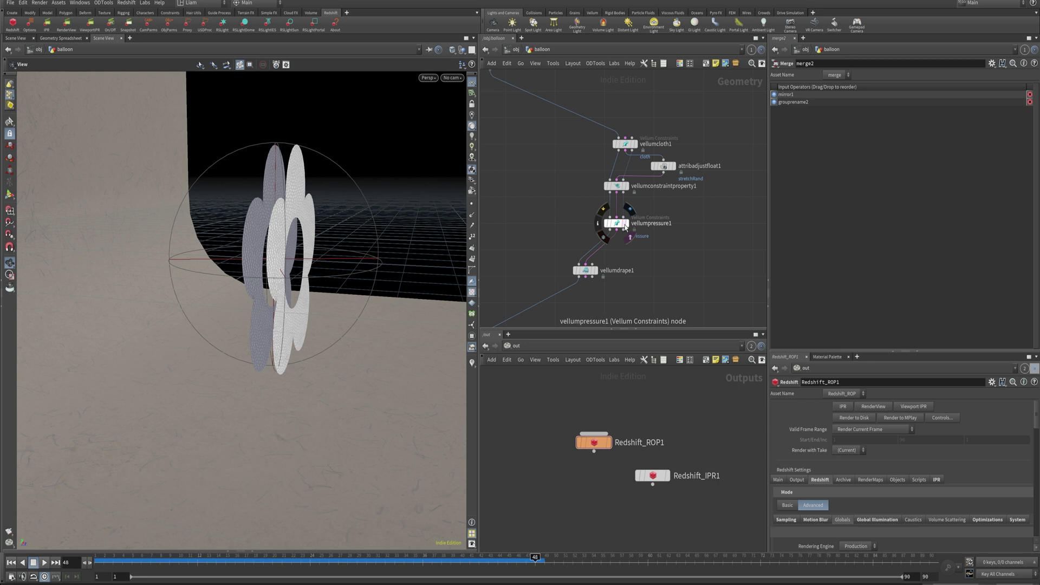
drag(587, 276, 619, 271)
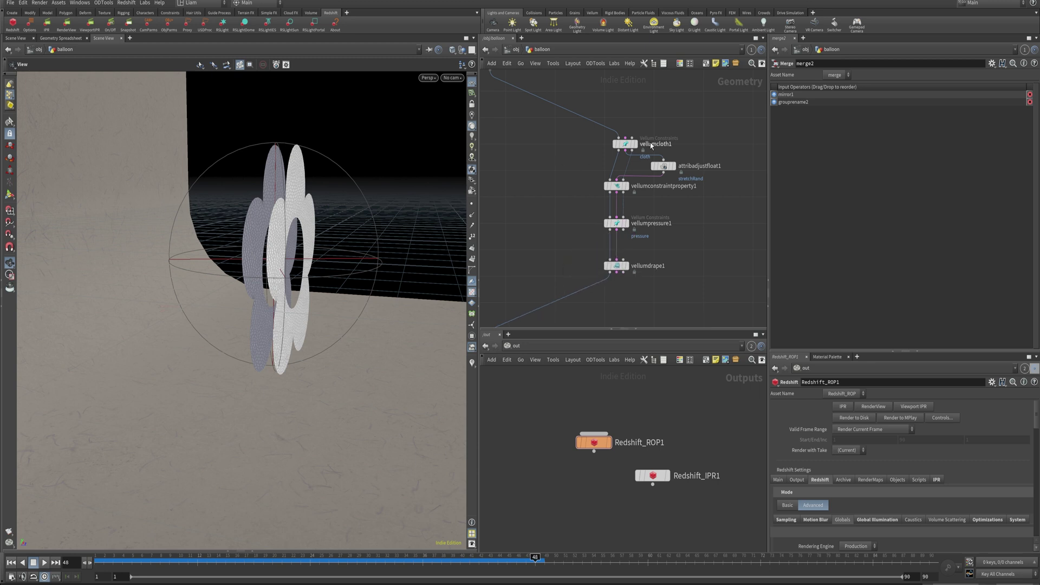
click(625, 144)
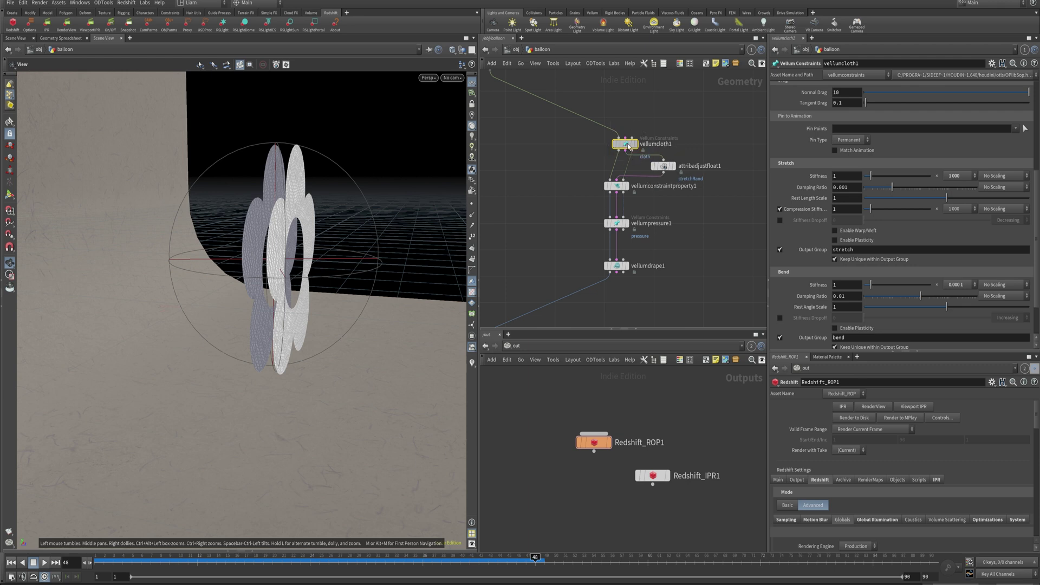
drag(628, 145, 608, 142)
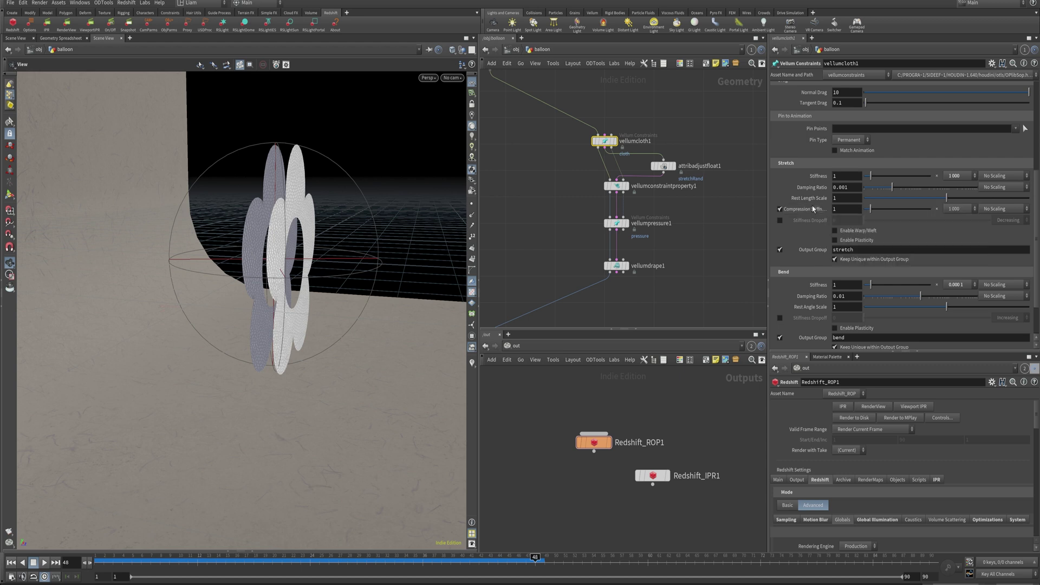
mouse_move(812, 214)
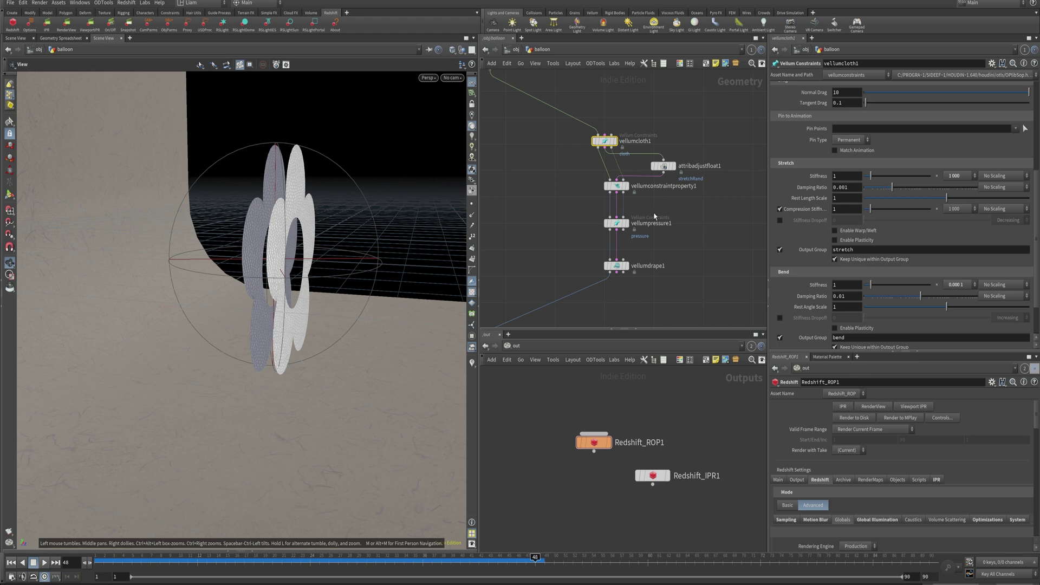
Bypass attribadjustfloat1 and vellumconstraintproperty1, and bring up the stretch settings of vellumpressure1
click(654, 166)
click(616, 185)
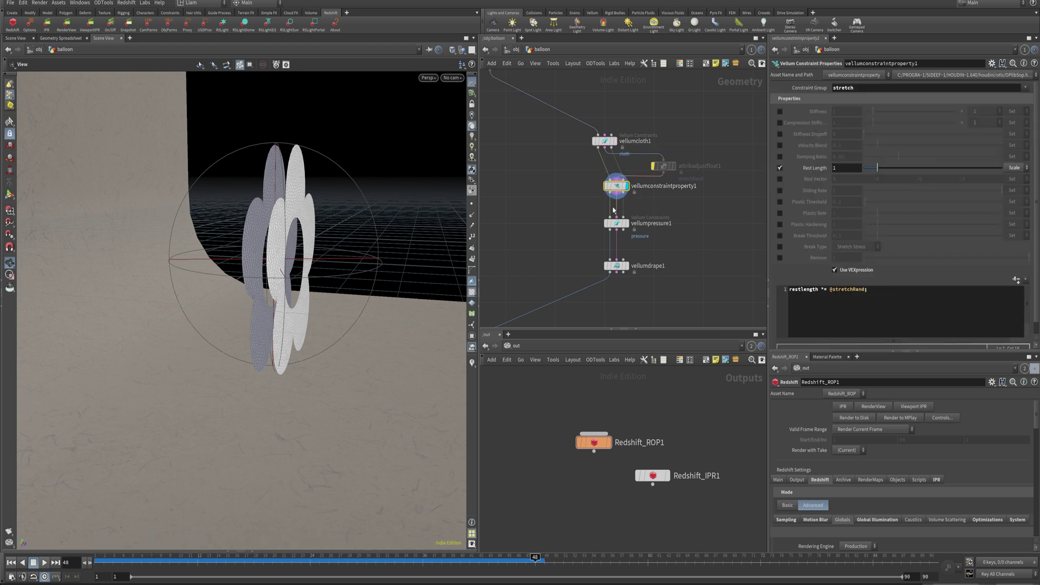
click(606, 185)
click(623, 223)
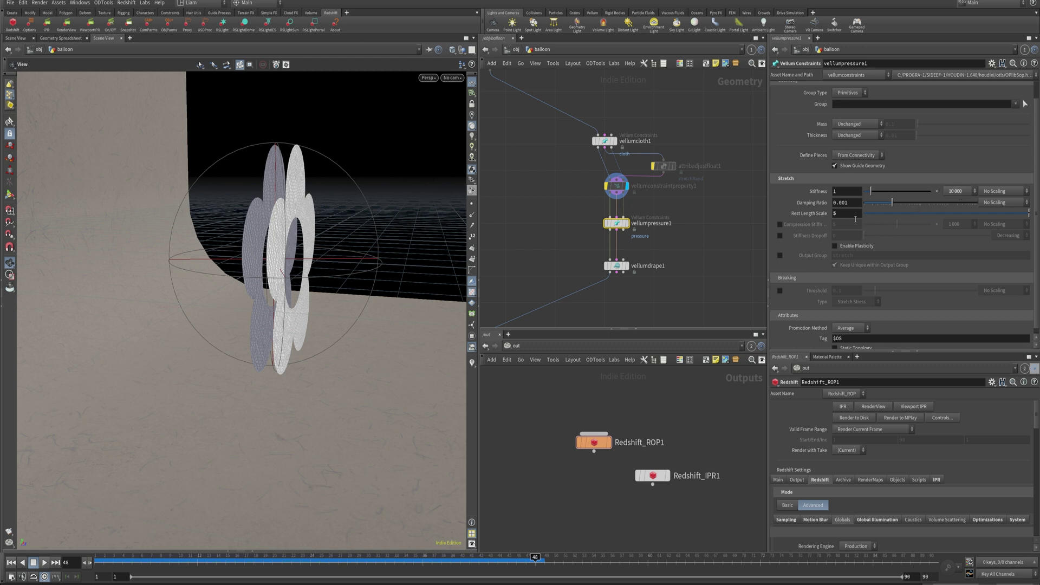
Display vellumdrape1, return the timeline to frame 1 and turn off Freeze at Frame for the drape
click(626, 265)
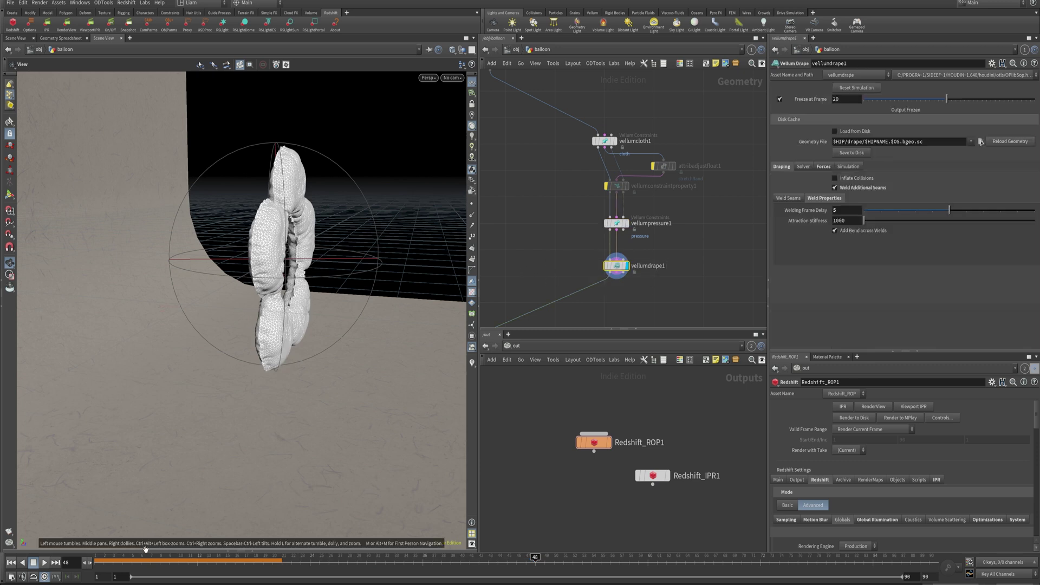
click(11, 562)
click(779, 99)
Examine vellumdrape1's weld seam between front_stitch and rear_stitch, and trace those groups back to the upstream nodes
drag(238, 162, 319, 219)
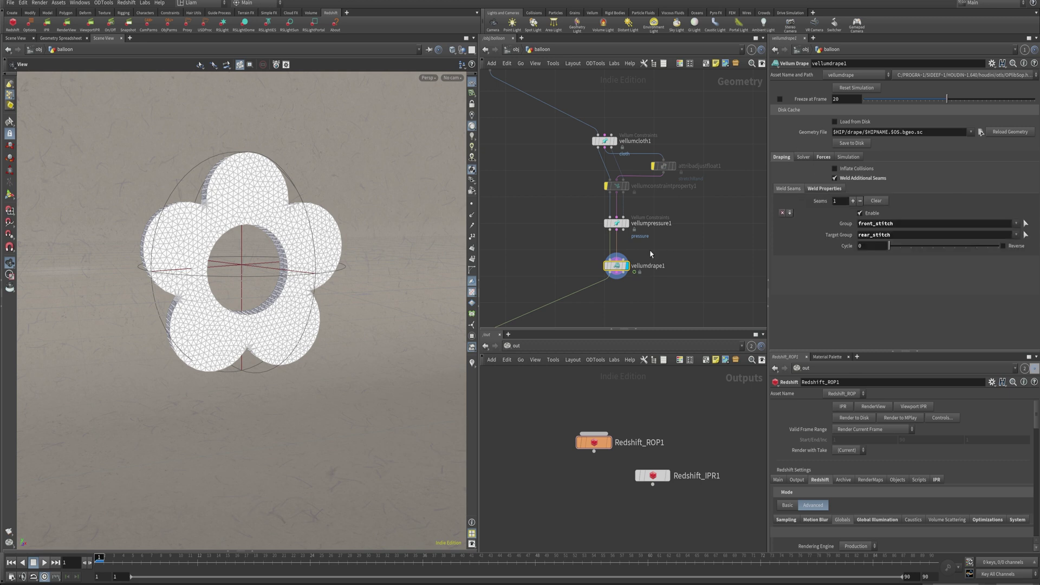
click(871, 183)
middle_drag(618, 148, 711, 283)
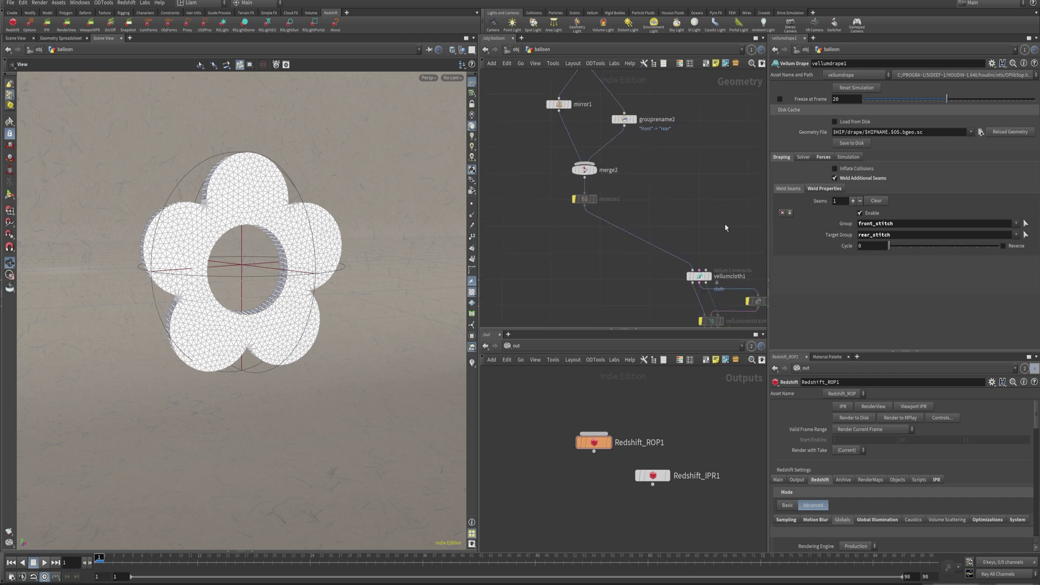
Examine the stitch lines connecting the front and rear flower layers of vellumdrape1 from the side, close up and from the front
middle_drag(725, 228, 648, 77)
mouse_move(251, 246)
mouse_down()
mouse_move(227, 262)
mouse_move(253, 263)
mouse_up()
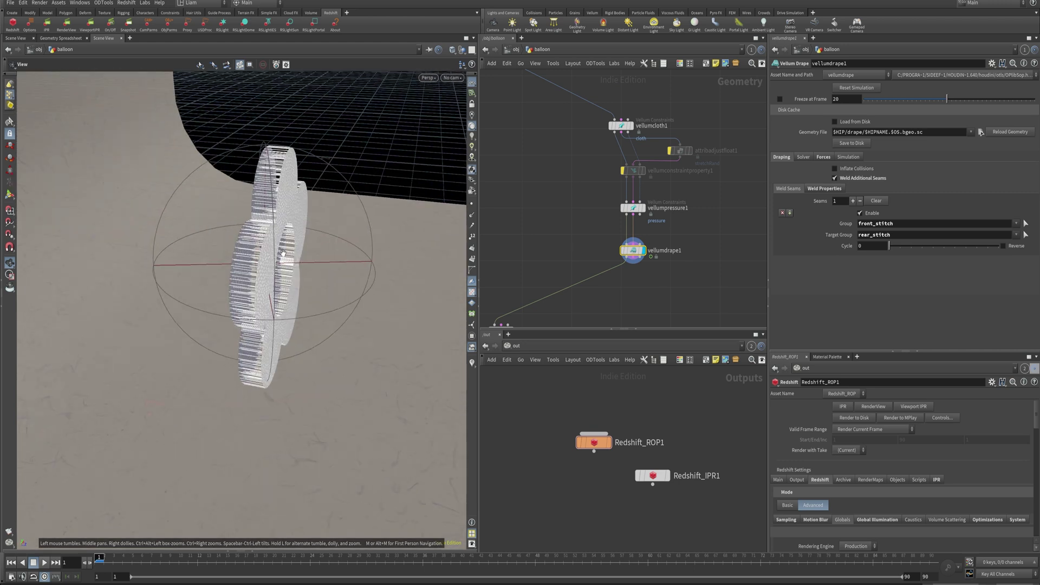
right_drag(236, 292, 376, 238)
drag(271, 314, 453, 295)
drag(160, 302, 269, 263)
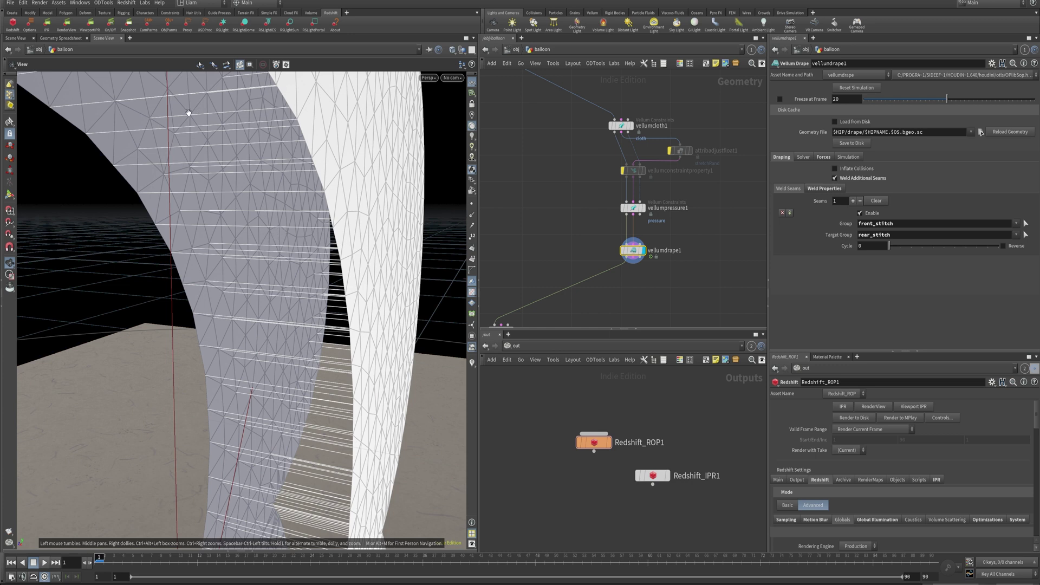
drag(237, 242, 373, 246)
right_drag(373, 246, 246, 306)
middle_drag(388, 264, 259, 264)
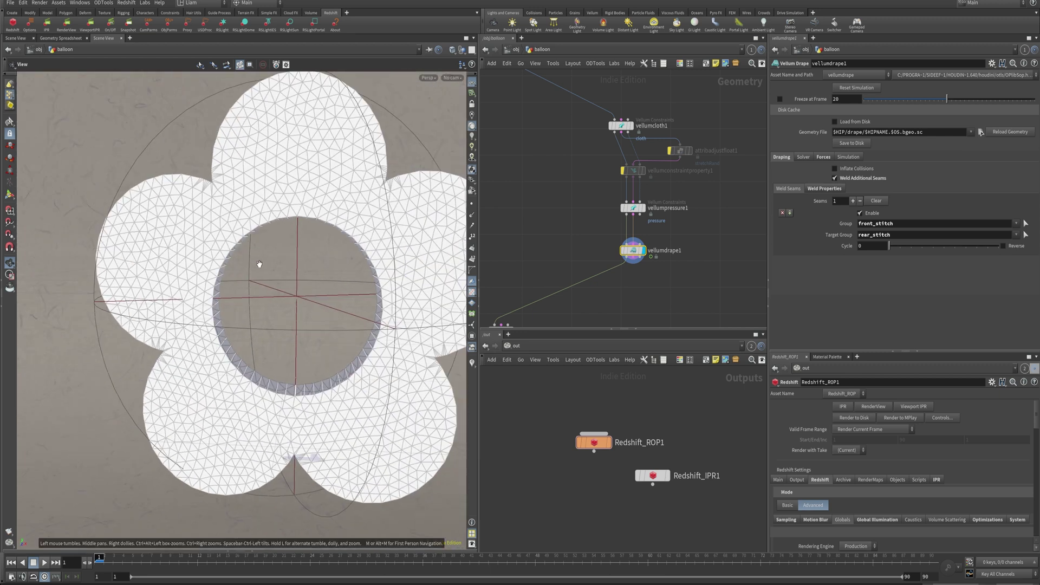
right_drag(259, 264, 217, 282)
drag(303, 284, 409, 290)
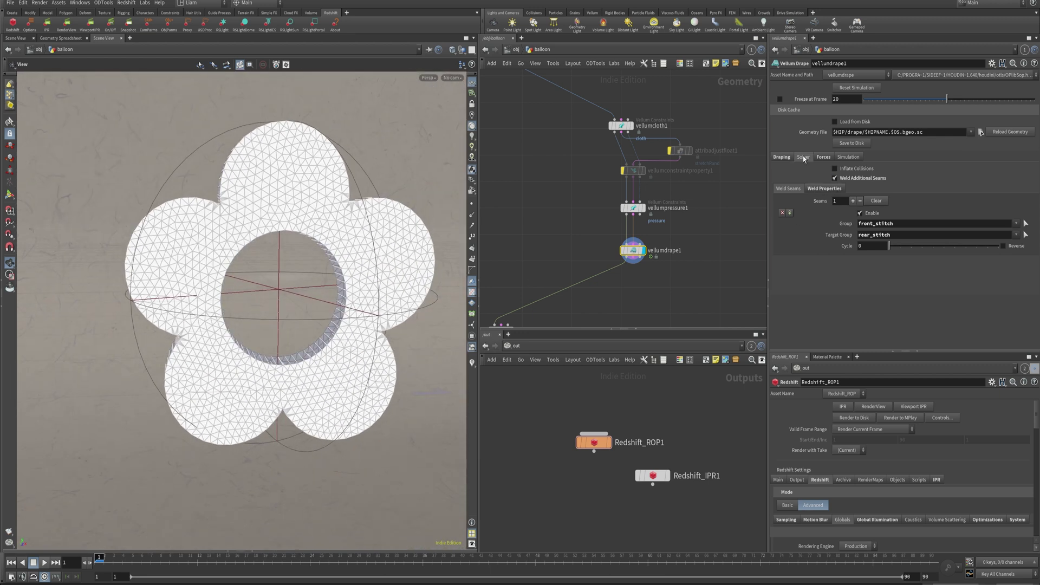
Bring up vellumdrape1's force settings, play the drape simulation and return the timeline to frame 1
click(823, 156)
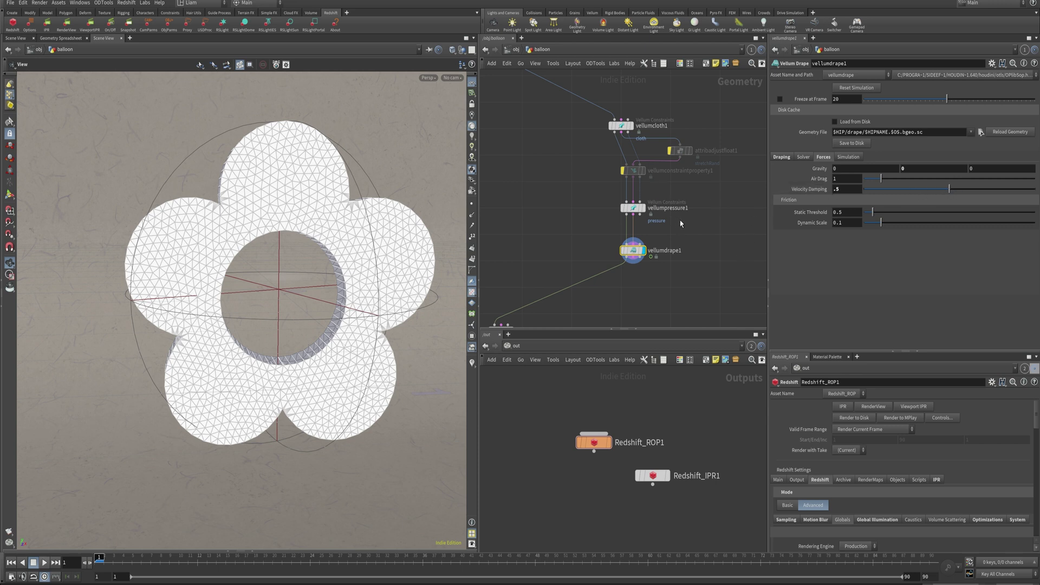
click(44, 563)
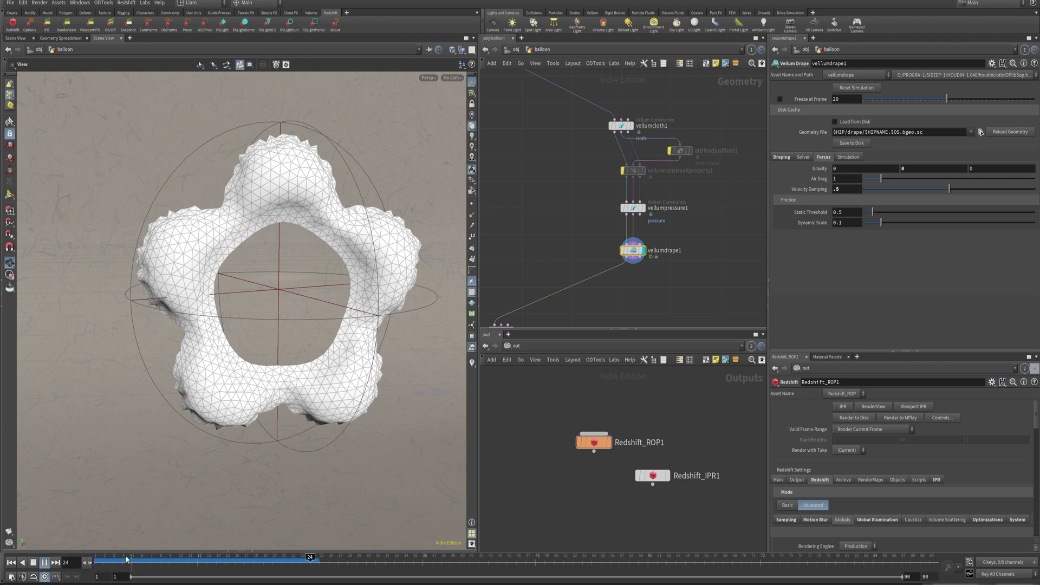
click(44, 563)
drag(252, 355, 271, 325)
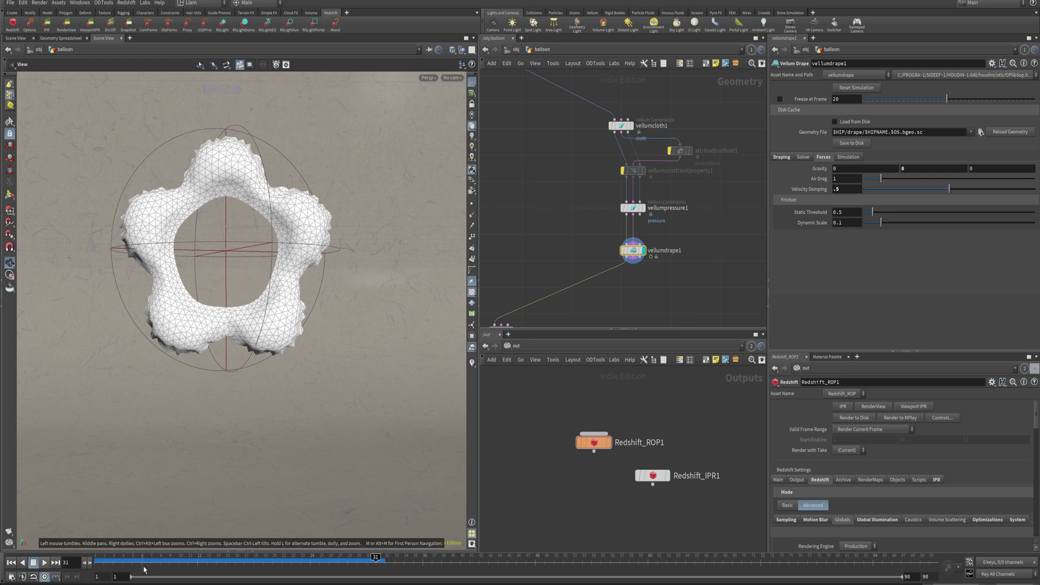
click(11, 562)
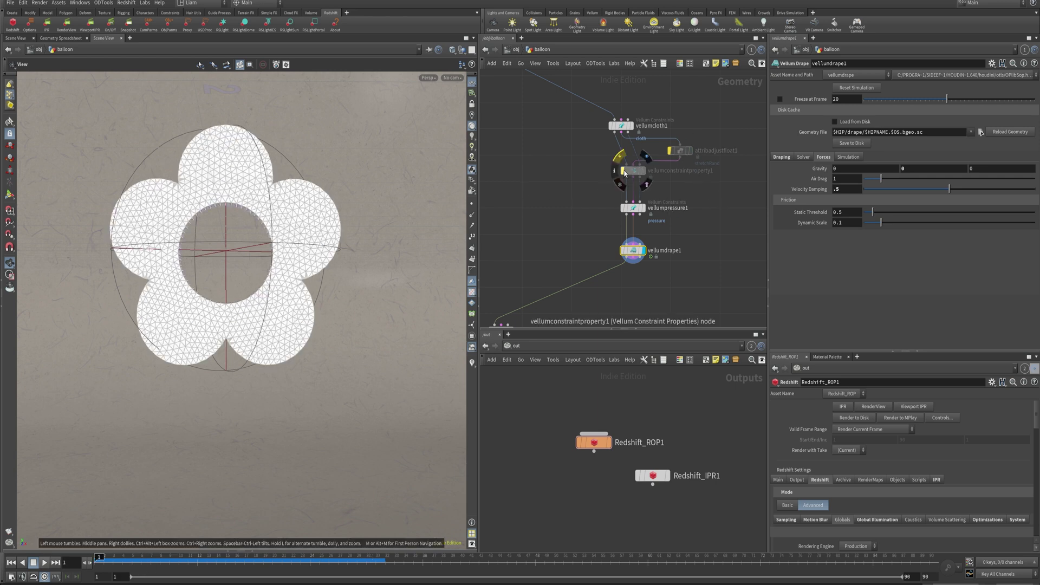
Re-enable the bypassed vellumconstraintproperty1 and attribadjustfloat1 nodes, checking vellumcloth1's stretch settings along the way
click(621, 125)
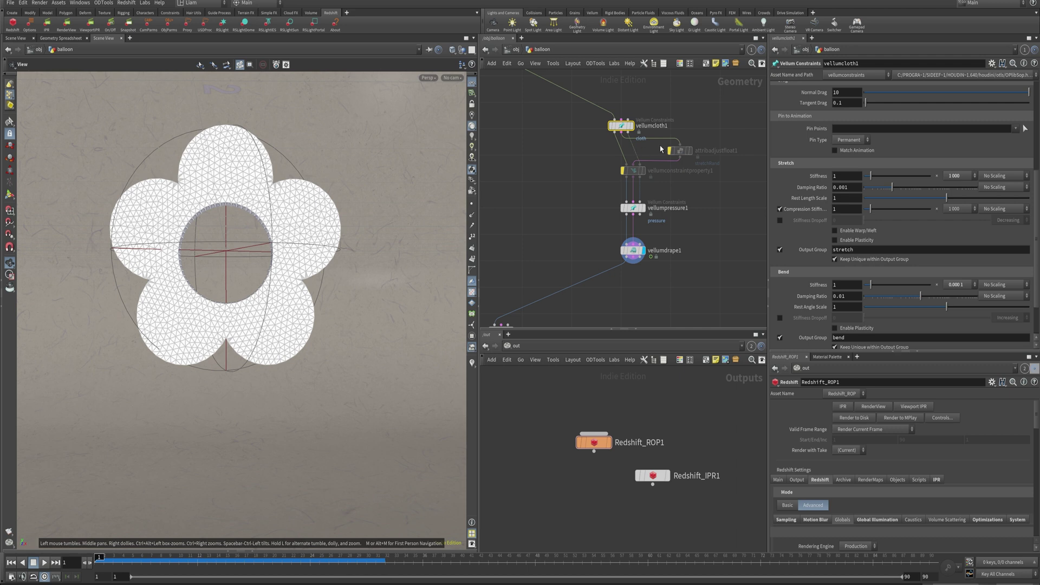
click(634, 171)
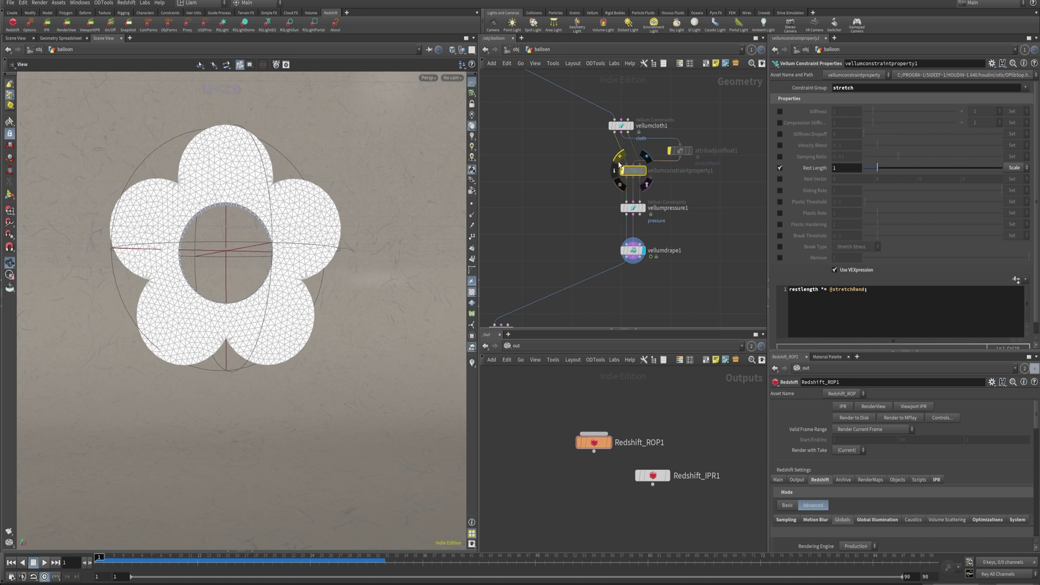
click(622, 173)
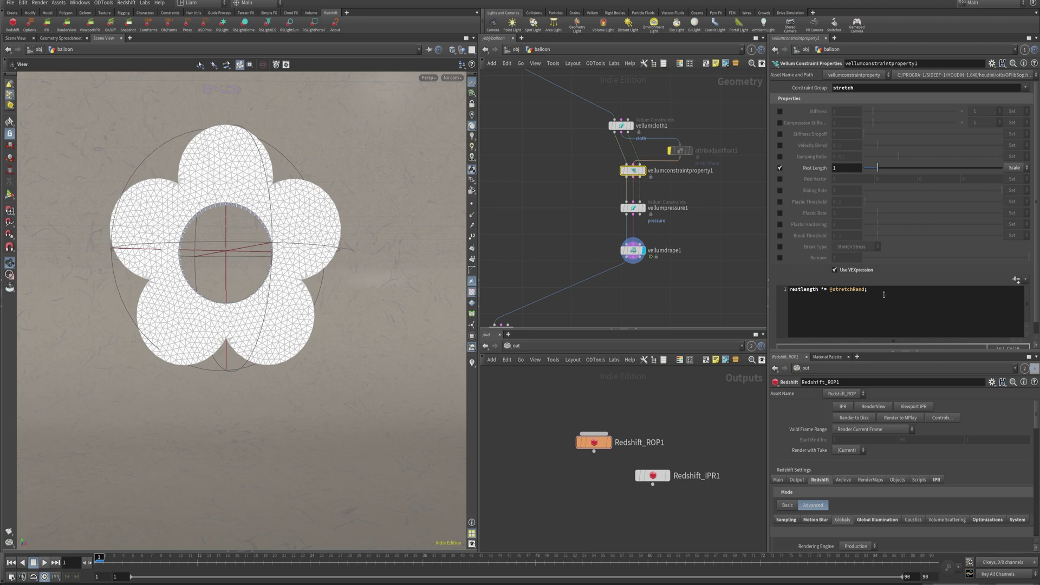
click(670, 149)
click(683, 150)
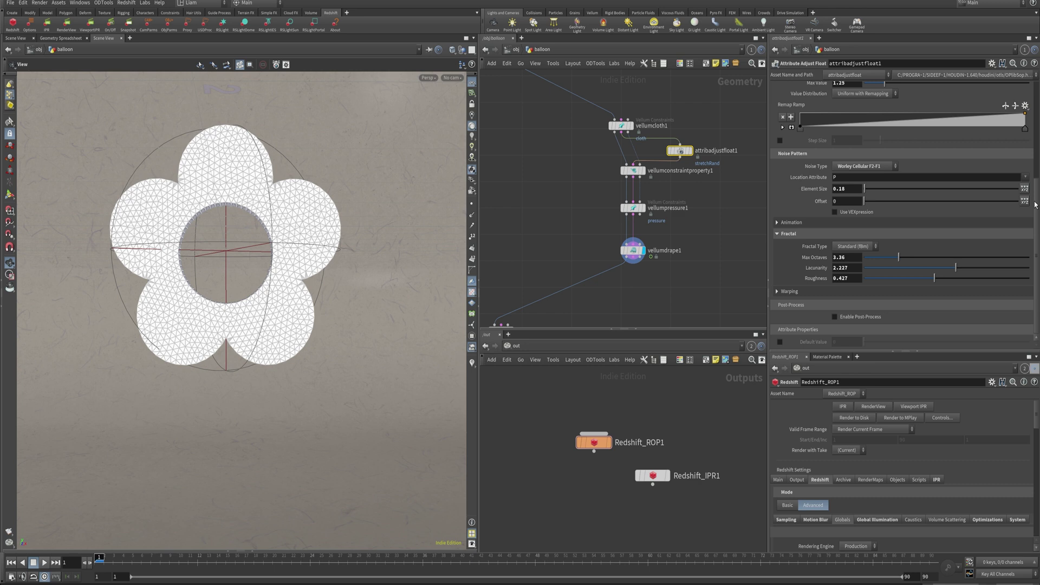
Display attribadjustfloat1 with its stretchRand values visualized in colour, and set the adjustment operation to Set Initial
drag(1035, 204, 1030, 80)
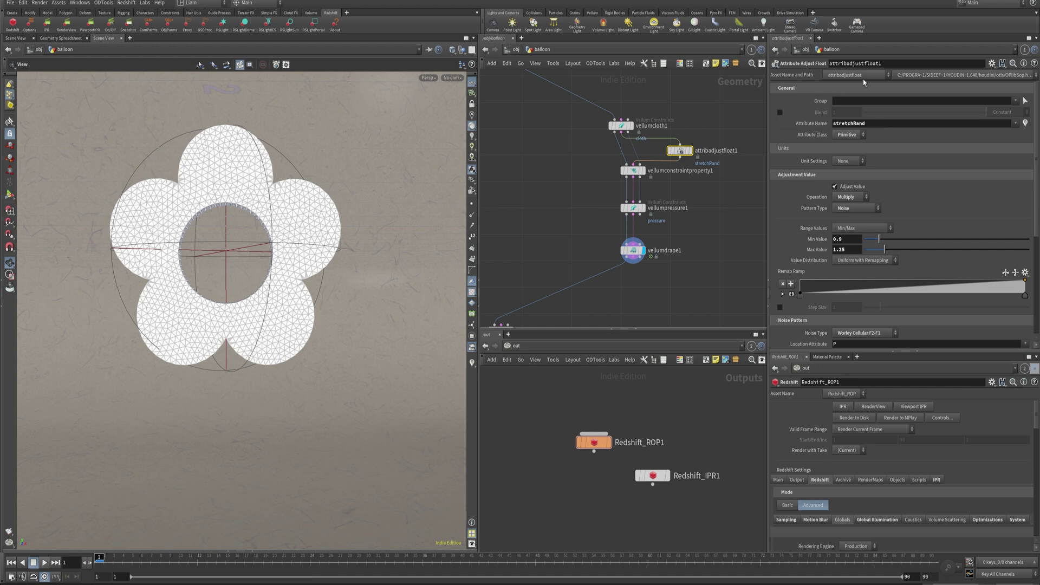
click(688, 151)
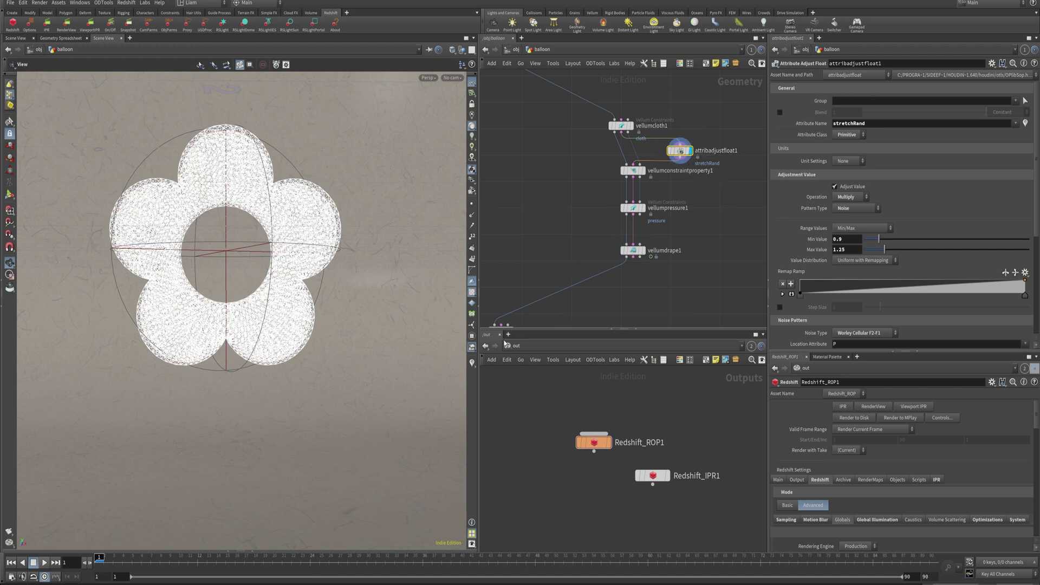
click(472, 364)
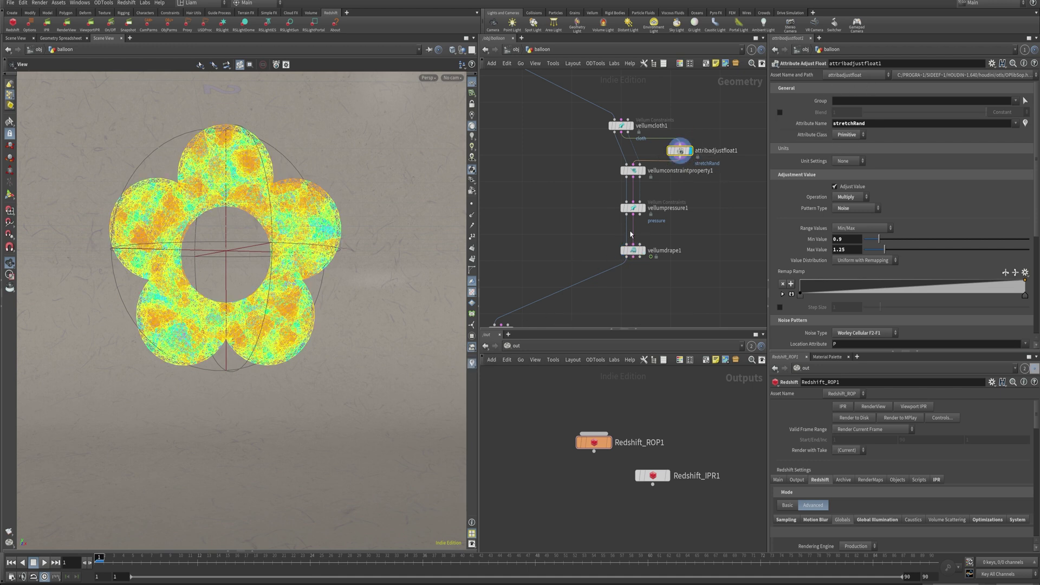
click(858, 198)
click(865, 204)
Compare vellumcloth1's rest length scale, vellumconstraintproperty1's restlength expression and attribadjustfloat1's noise range that drives stretchRand
click(645, 122)
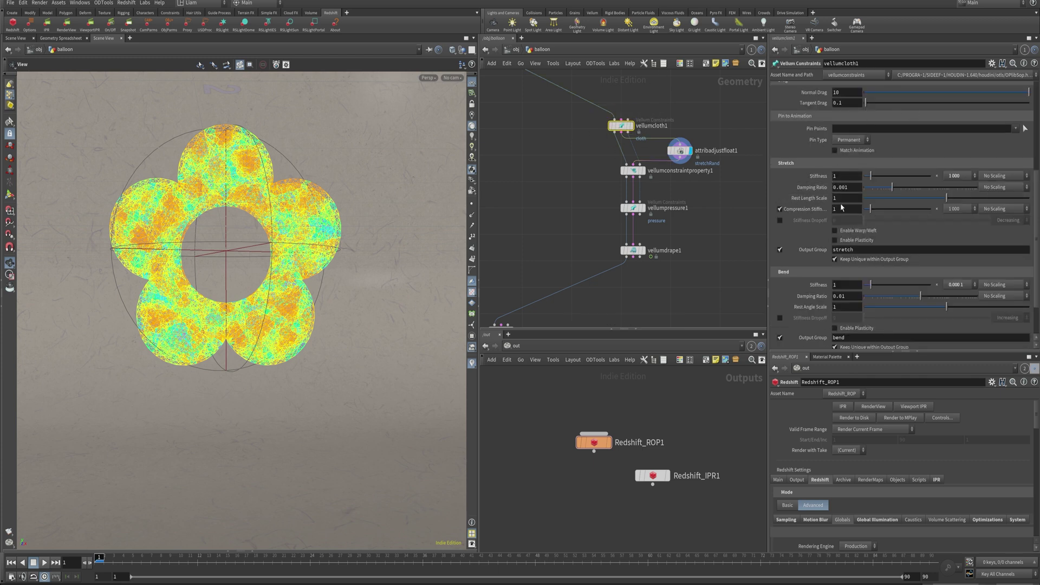
click(635, 171)
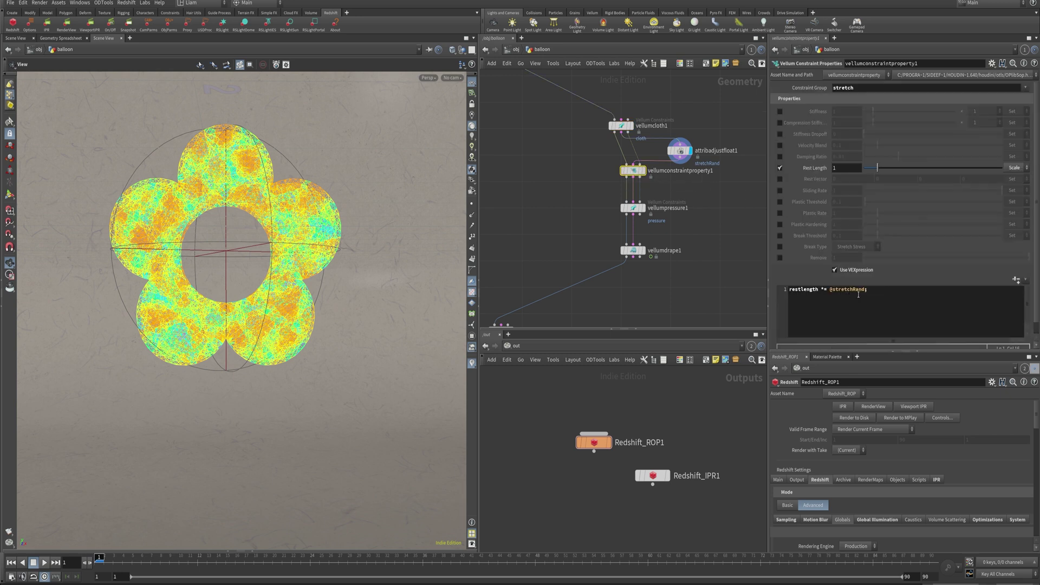
click(680, 151)
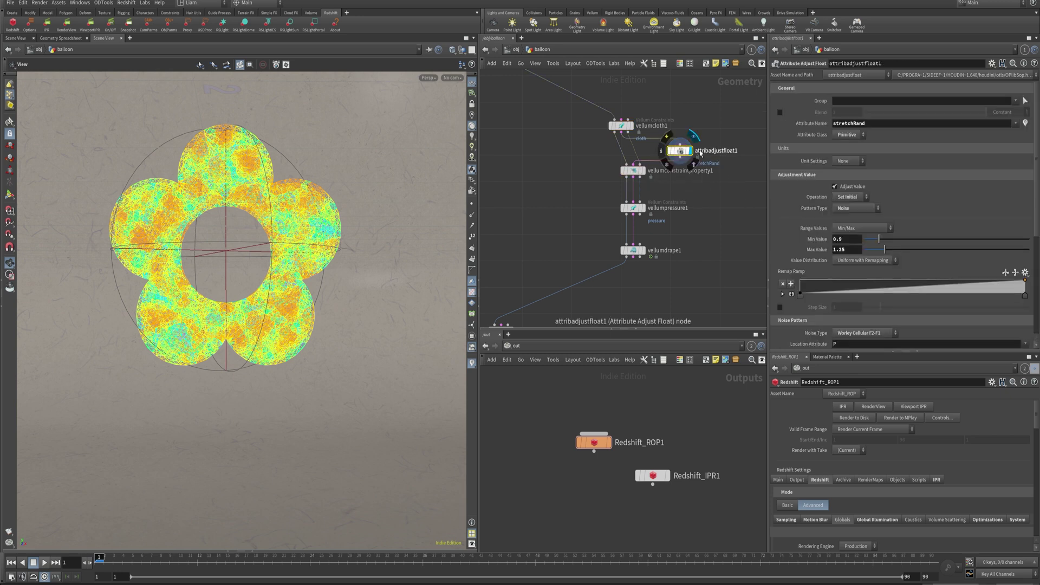
click(621, 126)
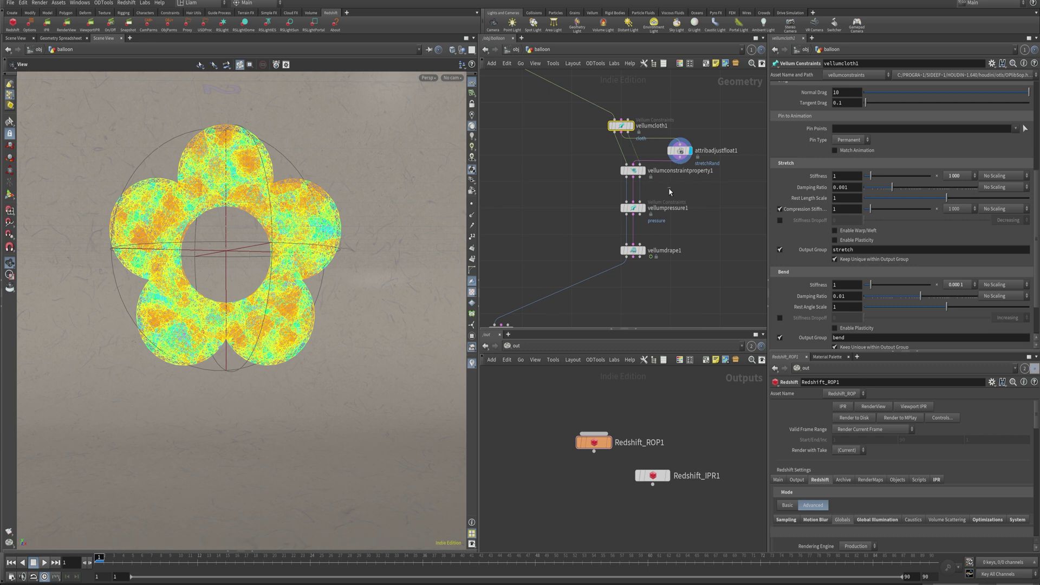
click(632, 171)
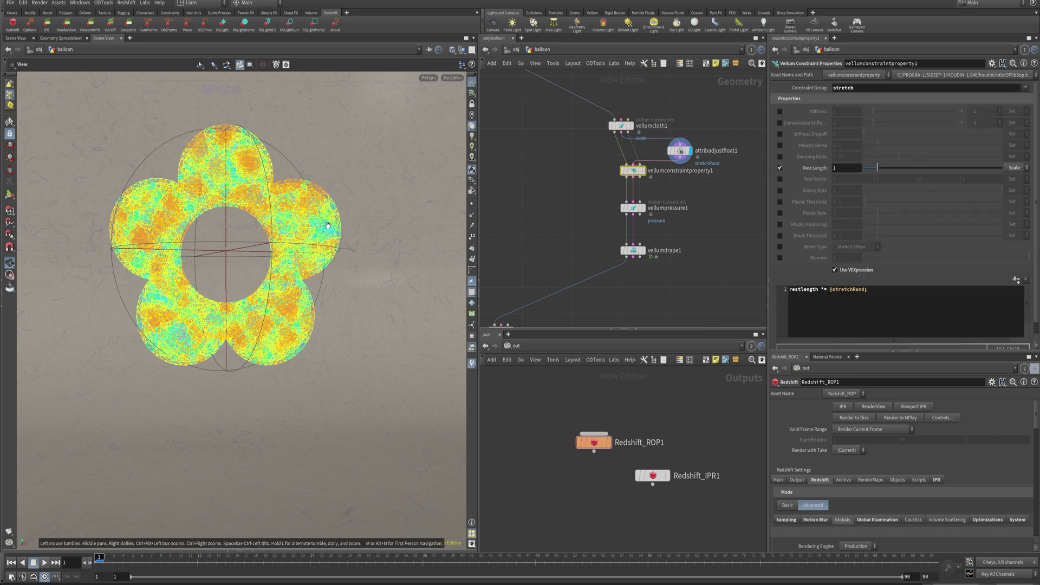
click(679, 151)
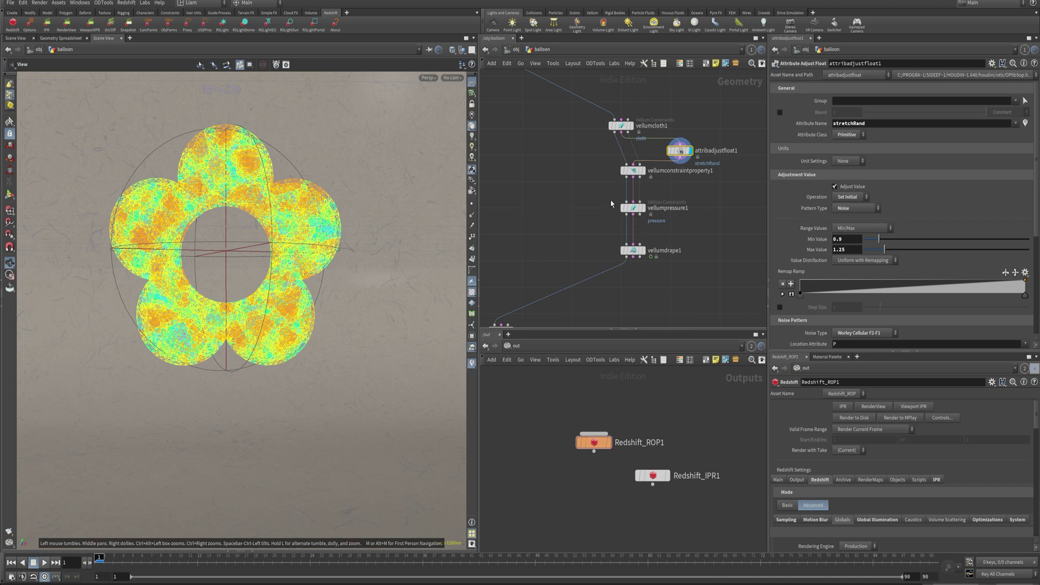
Turn off the colour visualization and play the drape simulation with vellumdrape1 displayed
click(472, 365)
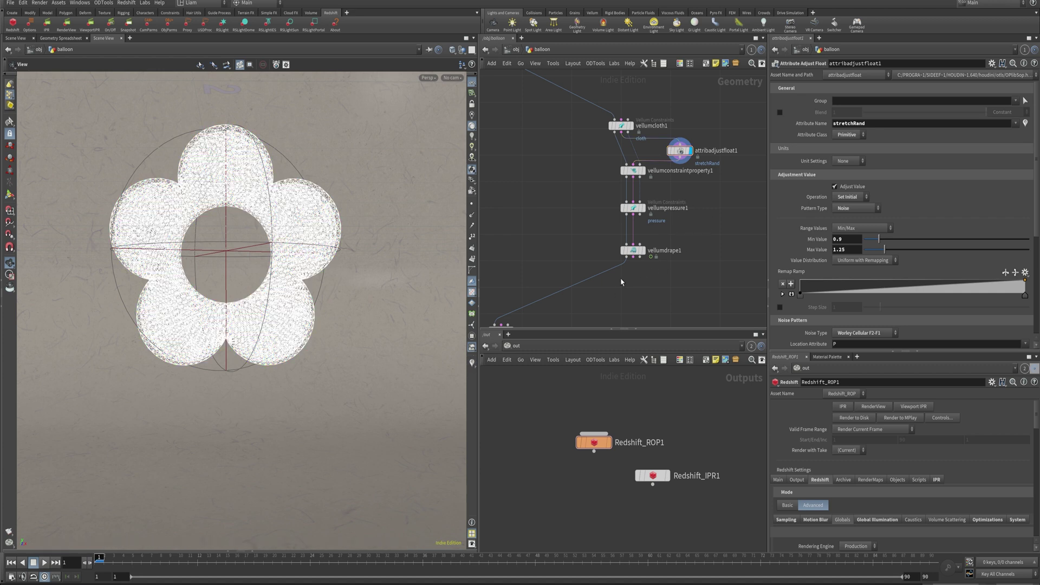
click(633, 250)
click(643, 250)
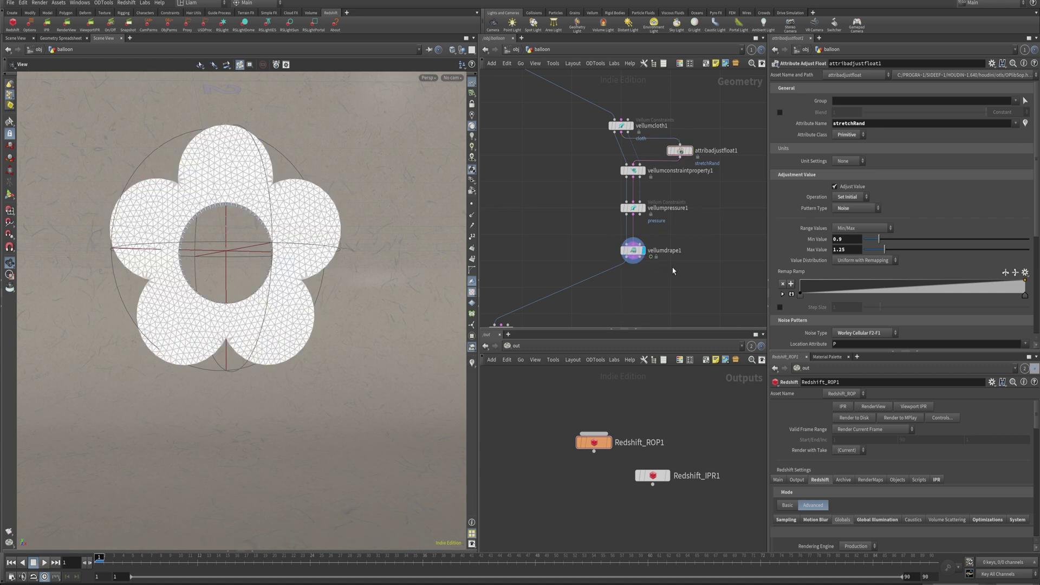
click(44, 562)
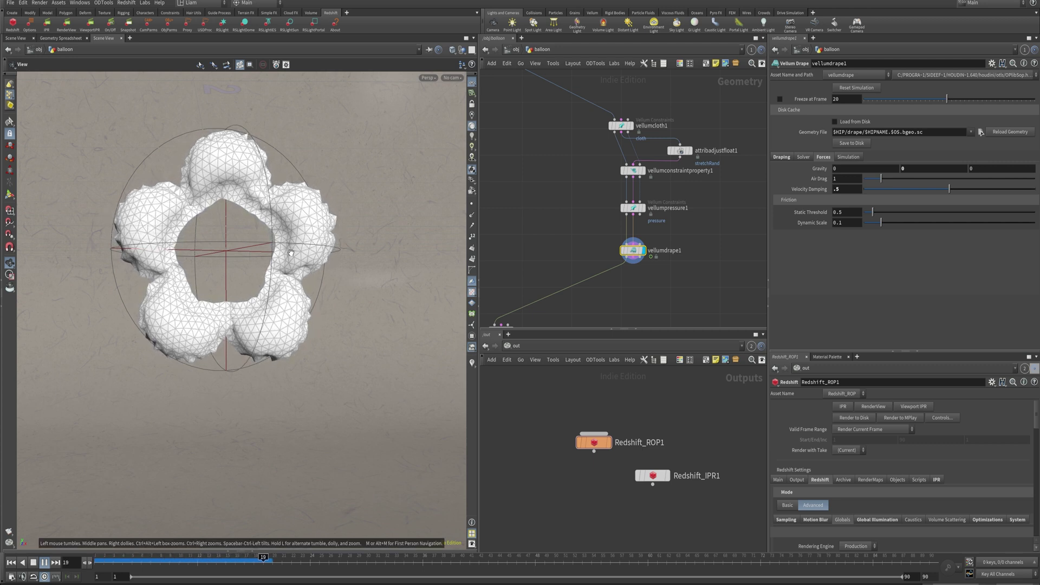
click(47, 562)
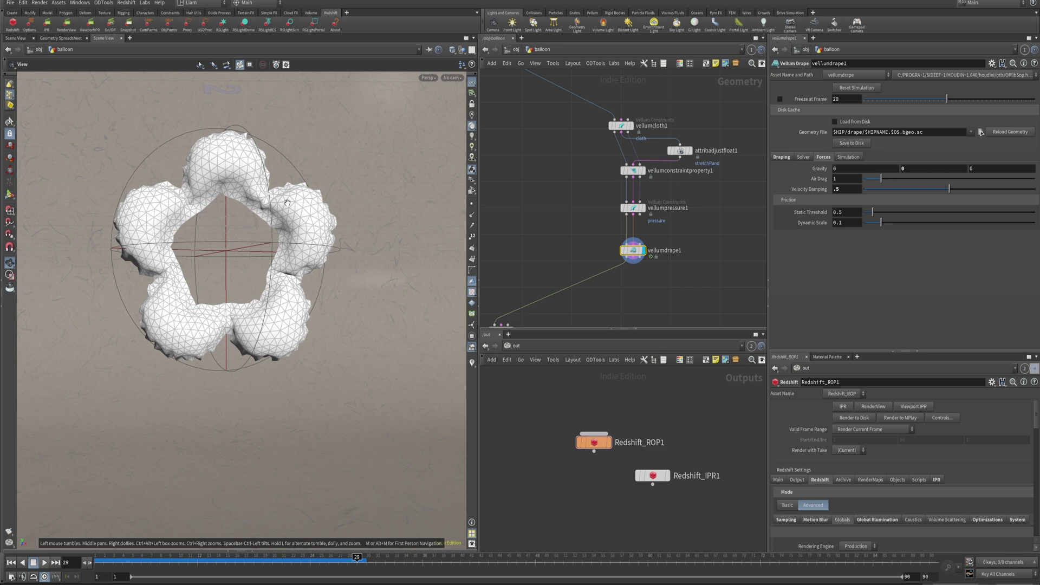
Return the timeline to frame 1 and set remesh1's target size to 0.01
middle_drag(581, 156, 619, 283)
middle_drag(573, 73, 613, 197)
middle_drag(664, 148, 622, 256)
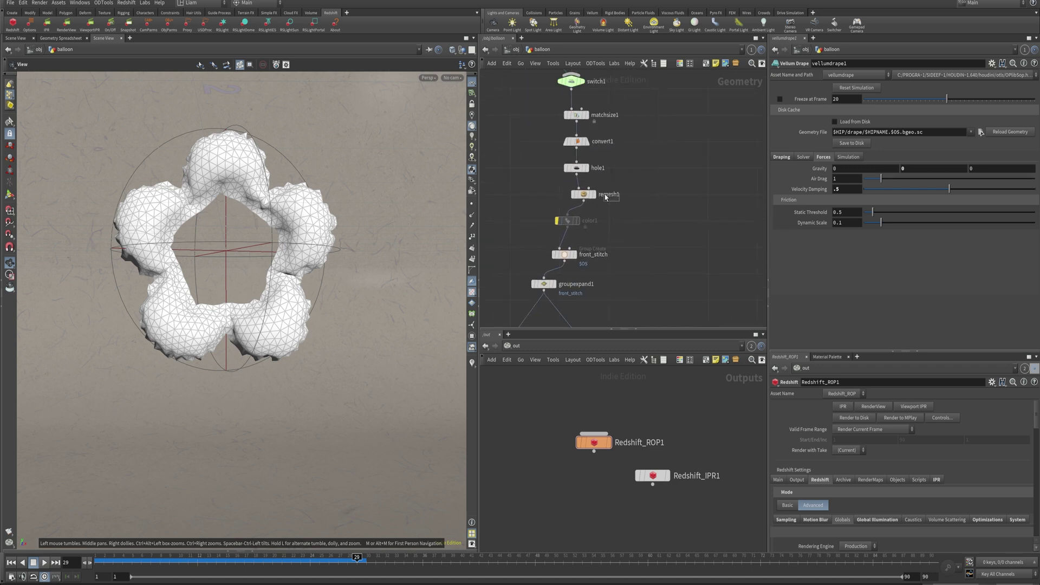
click(607, 195)
click(10, 562)
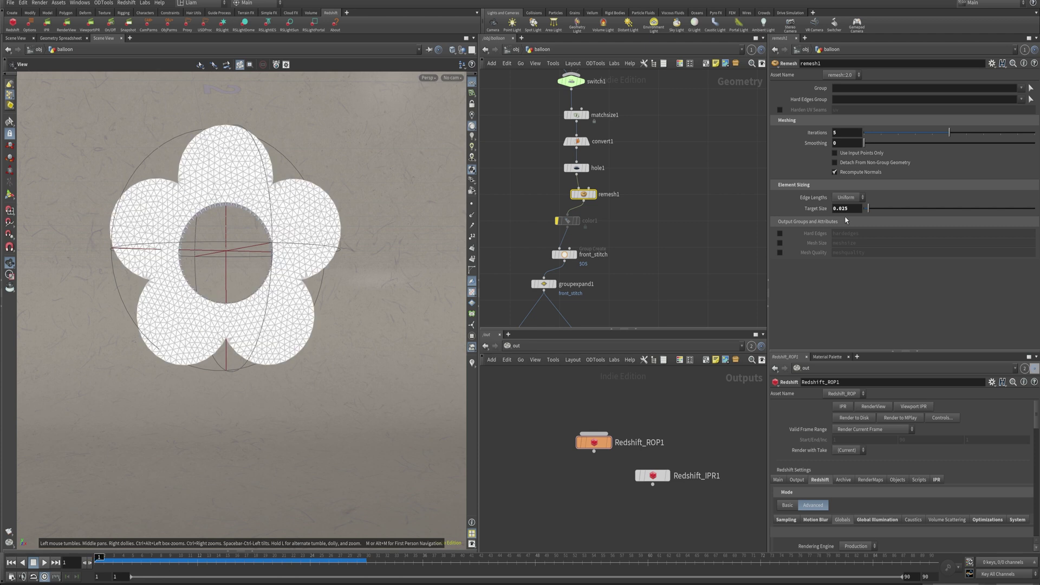
text(1)
key(Return)
Play the drape simulation on the finer mesh and scrub the timeline to frame 51
middle_drag(643, 261, 637, 159)
middle_drag(654, 324, 644, 2)
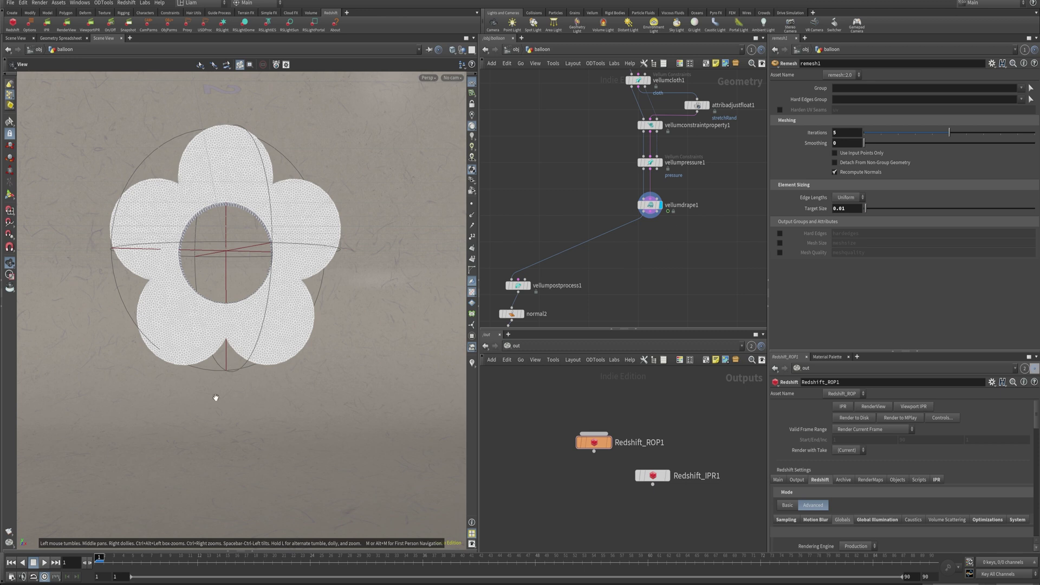
click(44, 563)
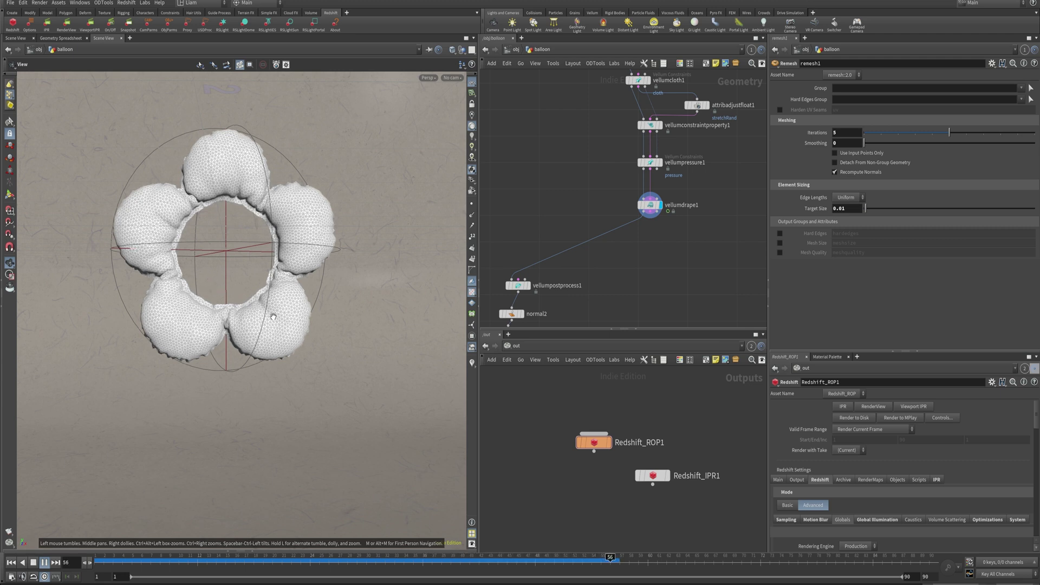
mouse_move(542, 565)
mouse_down()
mouse_move(335, 574)
mouse_move(488, 581)
mouse_move(677, 567)
mouse_move(562, 569)
mouse_up()
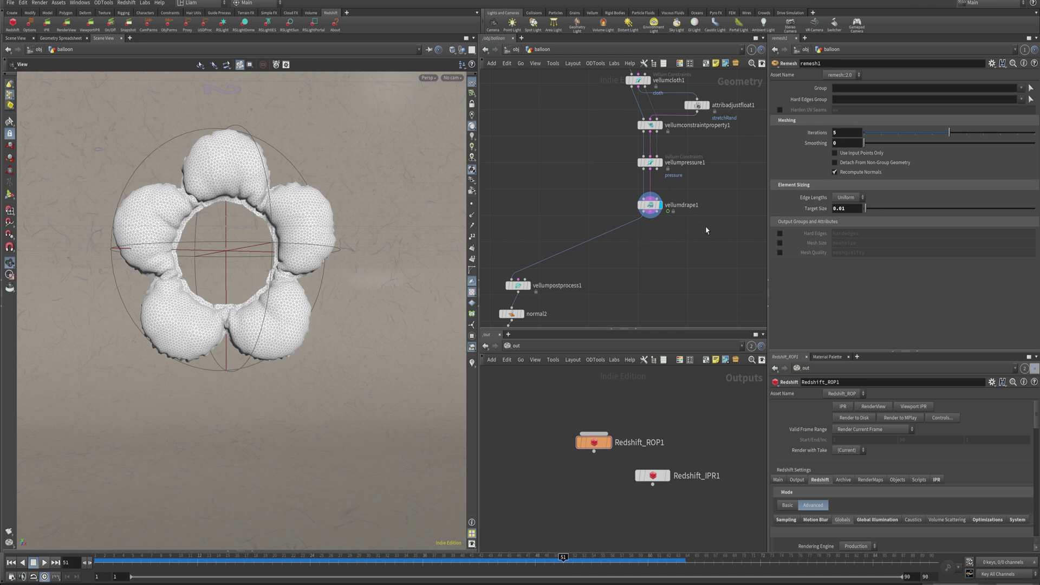
Try freezing vellumdrape1's output at frame 20 and release the freeze again
click(654, 206)
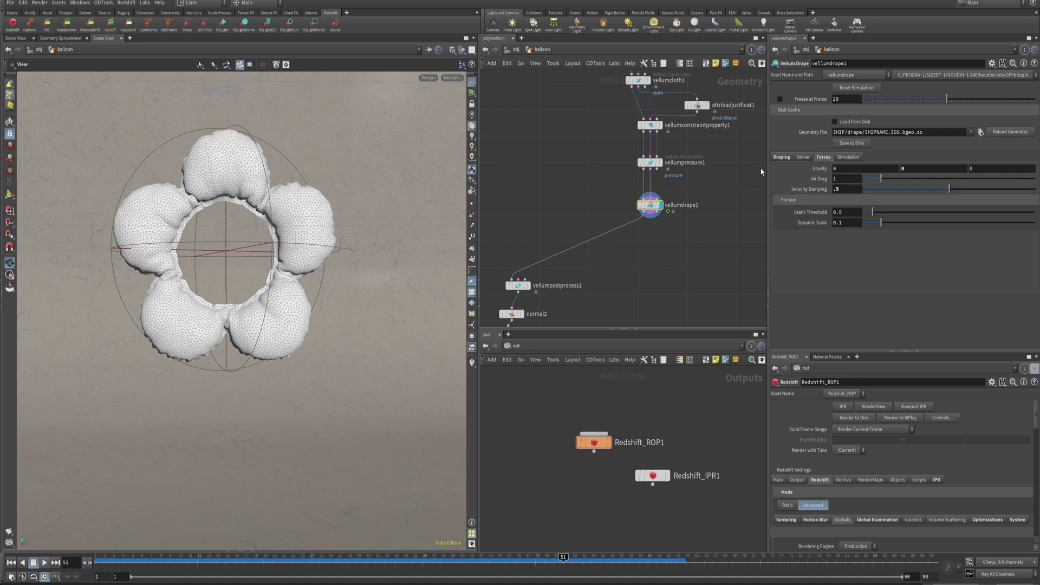
click(780, 98)
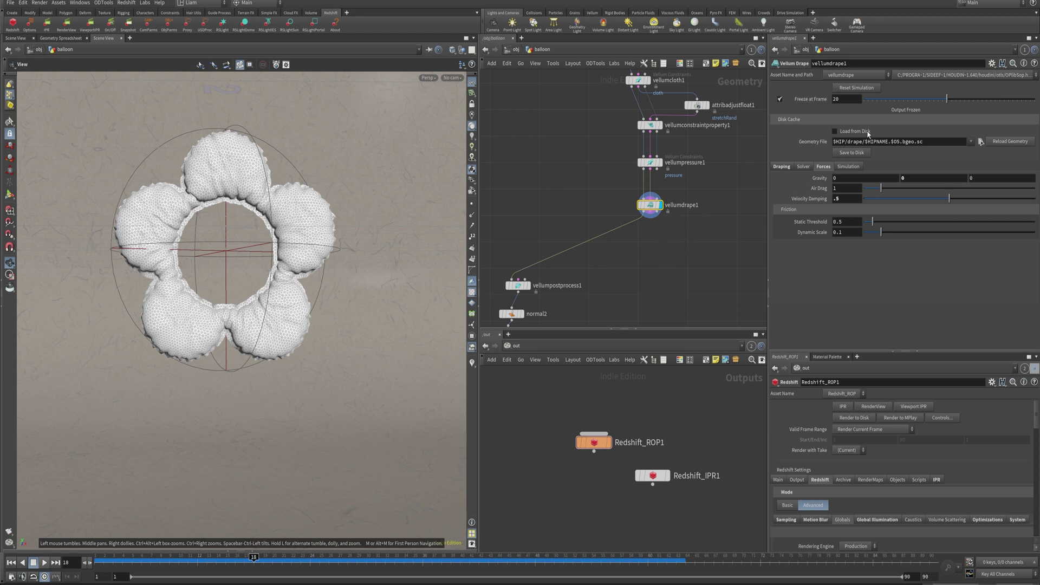
click(780, 99)
Rewind to frame 1 and set switch1's Select Input to 1 so that font1 feeds the balloon network
click(11, 562)
middle_drag(669, 135, 658, 293)
middle_drag(622, 130, 650, 325)
middle_drag(659, 77, 697, 303)
click(610, 247)
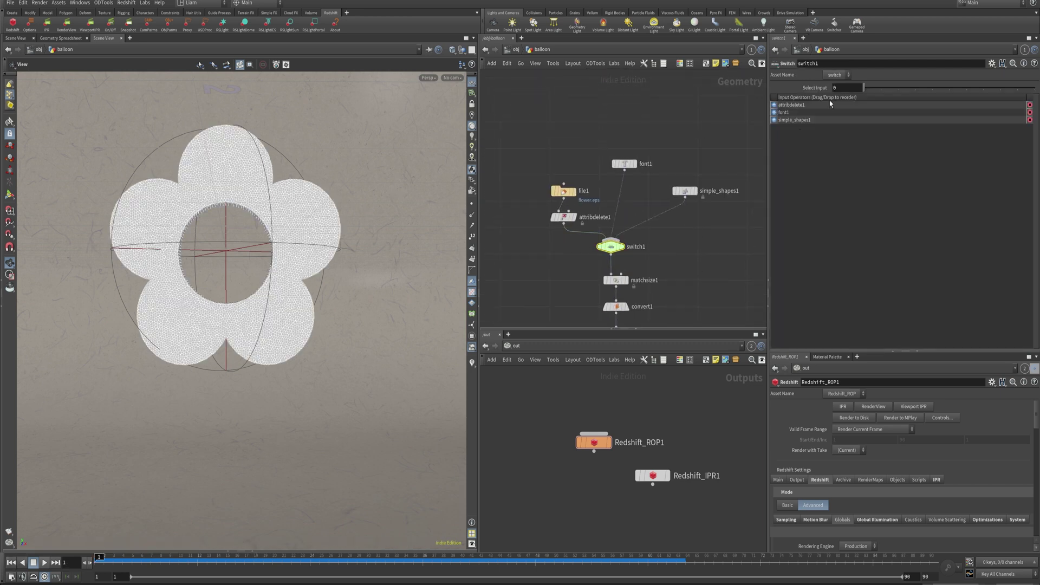
drag(864, 87, 881, 87)
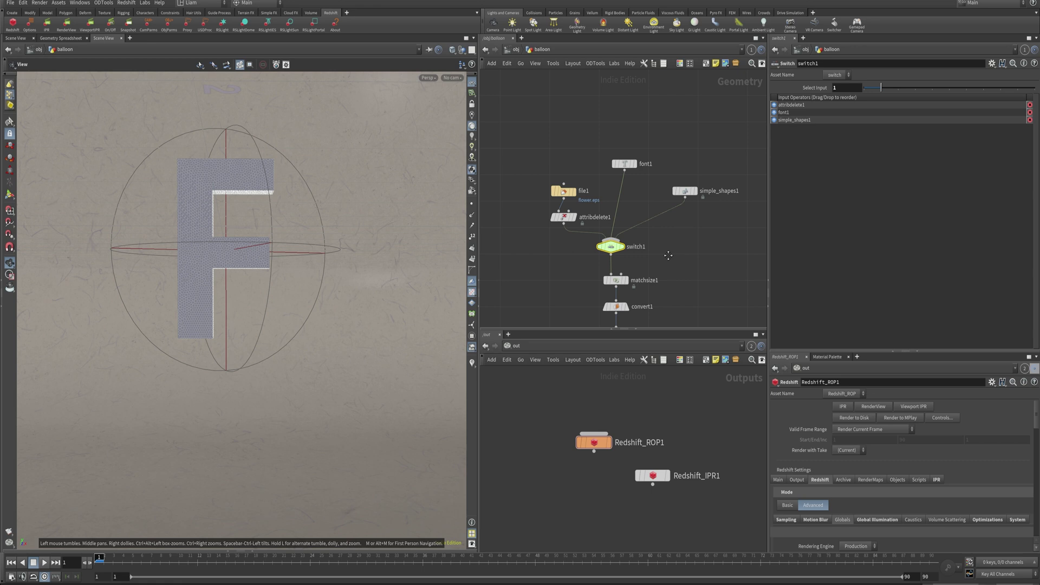
middle_drag(668, 256, 657, 111)
middle_drag(695, 283, 676, 187)
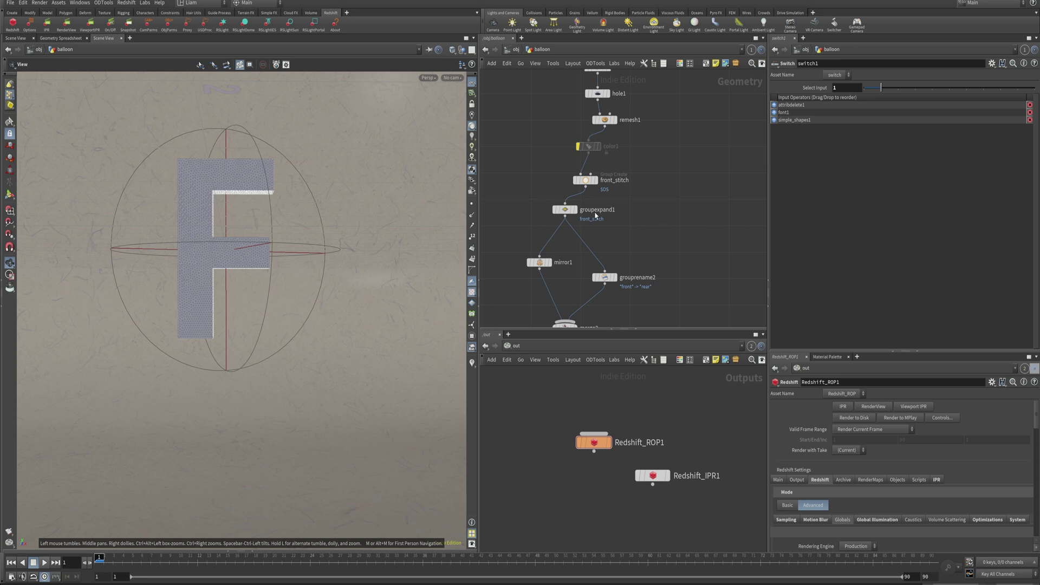
Re-enable the bypassed reverse1 node after merge2 to flip the letter's faces
middle_drag(665, 292, 664, 130)
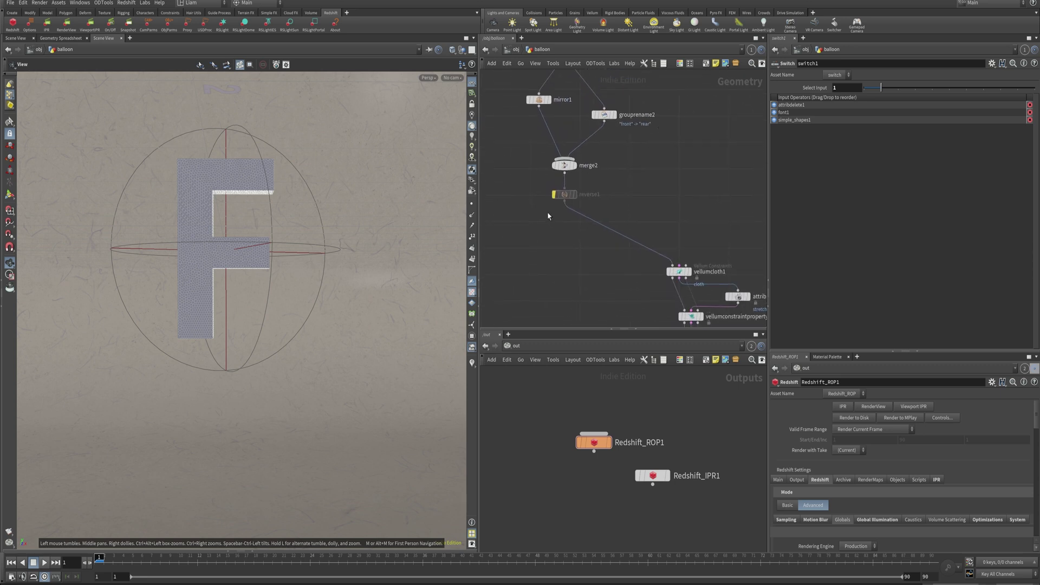
click(555, 195)
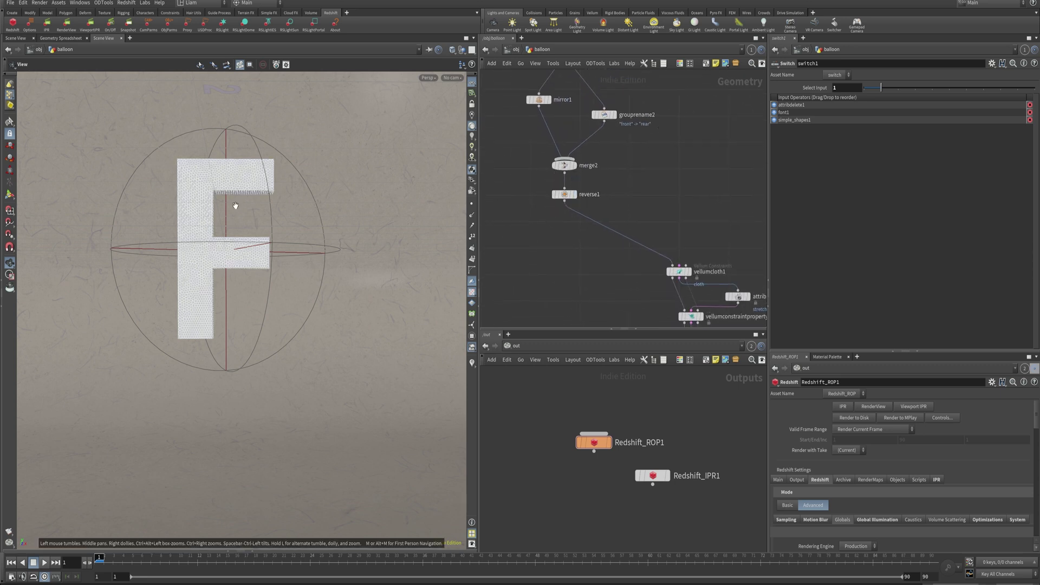
drag(168, 207, 430, 204)
Select vellumdrape1 and play the letter's drape simulation, stopping at frame 21
middle_drag(676, 252, 621, 116)
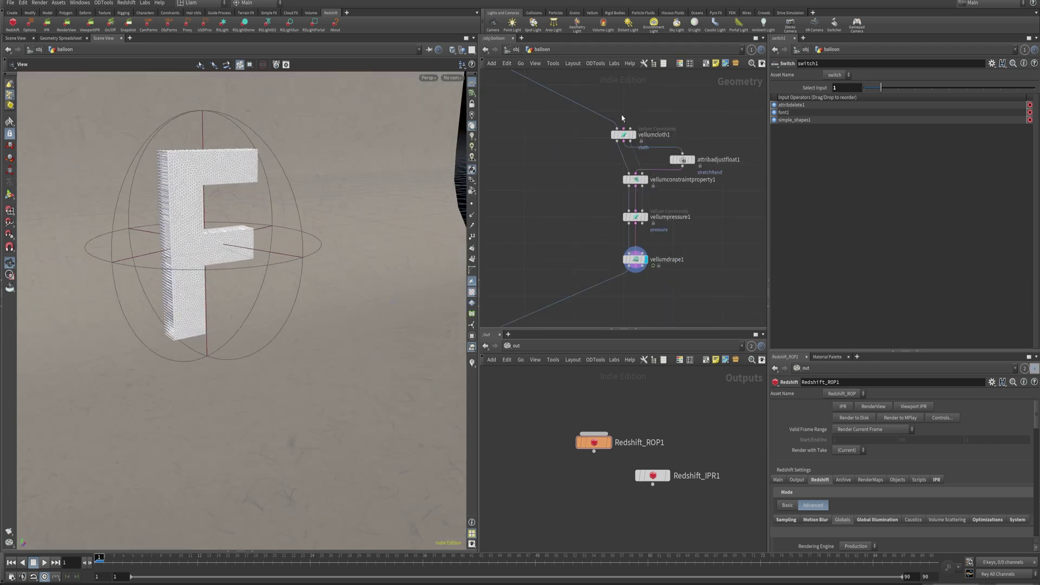
middle_drag(744, 242, 692, 237)
click(581, 254)
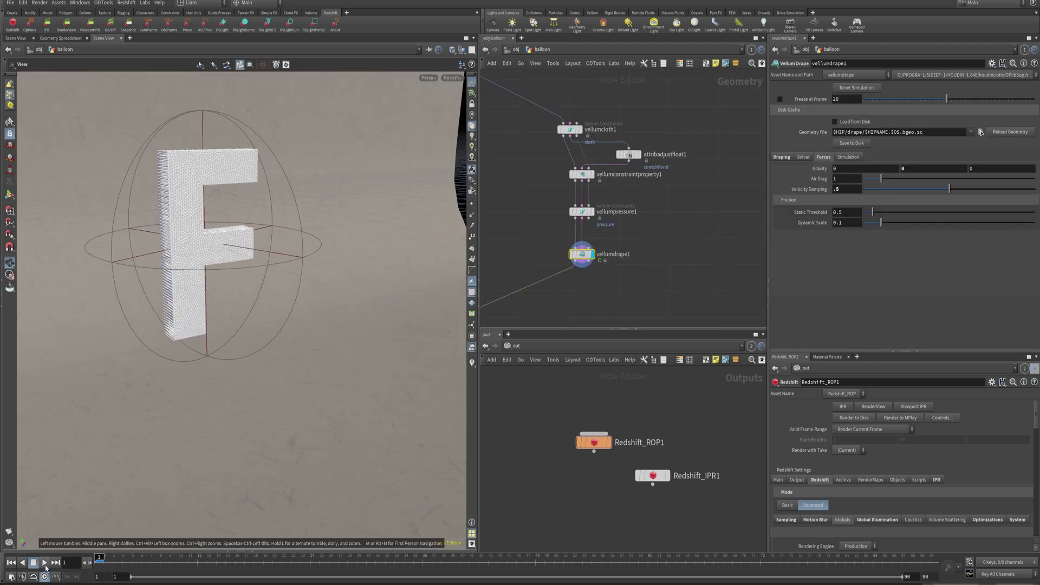
click(44, 563)
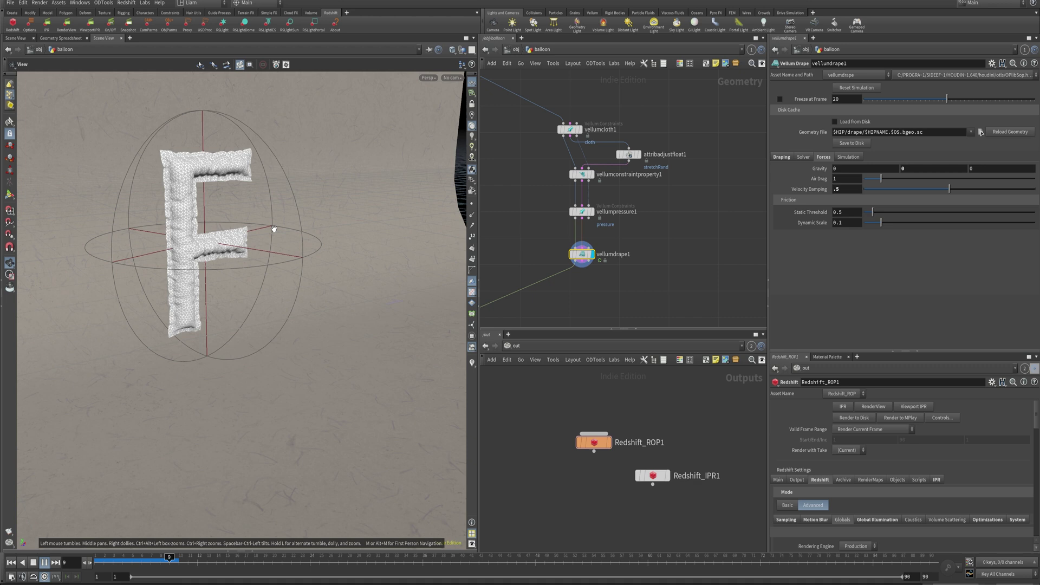
click(44, 562)
Examine the inflated letter's wrinkles and stitched seams up close from several angles
right_drag(172, 182, 285, 179)
middle_drag(285, 178, 371, 222)
right_drag(371, 222, 434, 260)
drag(433, 260, 374, 325)
right_drag(374, 325, 306, 330)
middle_drag(306, 330, 307, 341)
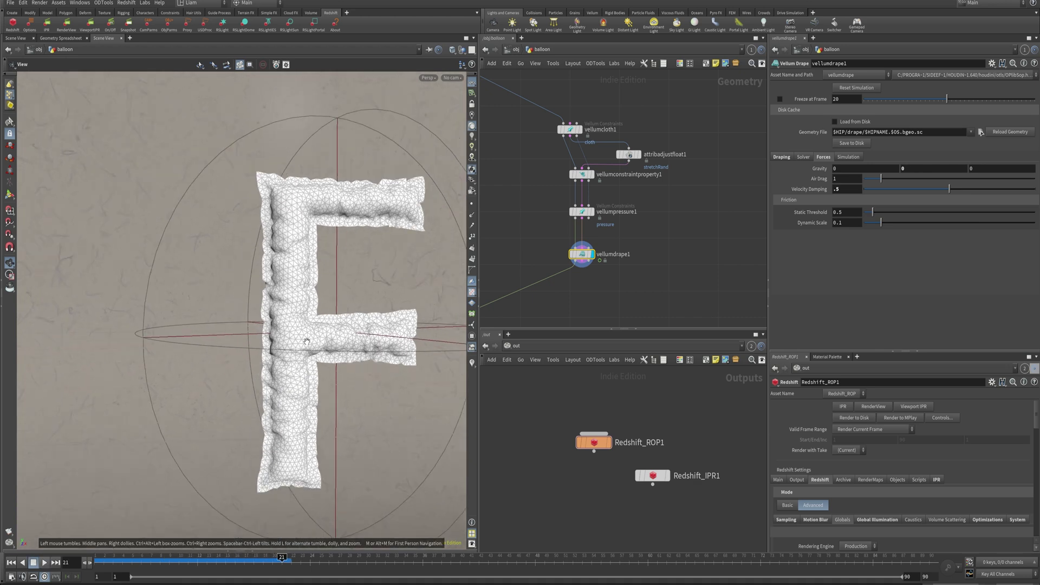
drag(306, 342, 305, 299)
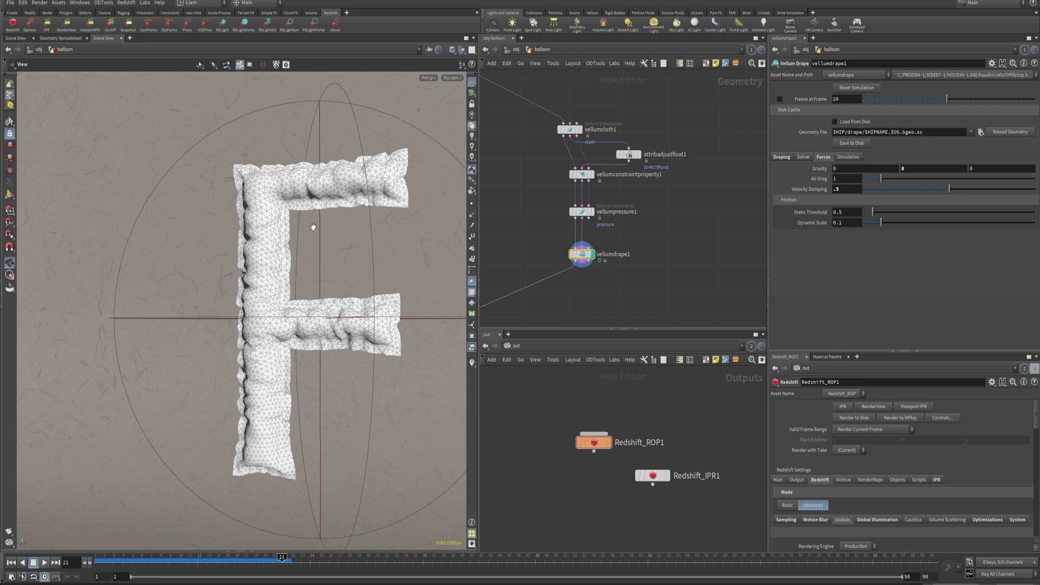
drag(240, 293, 349, 334)
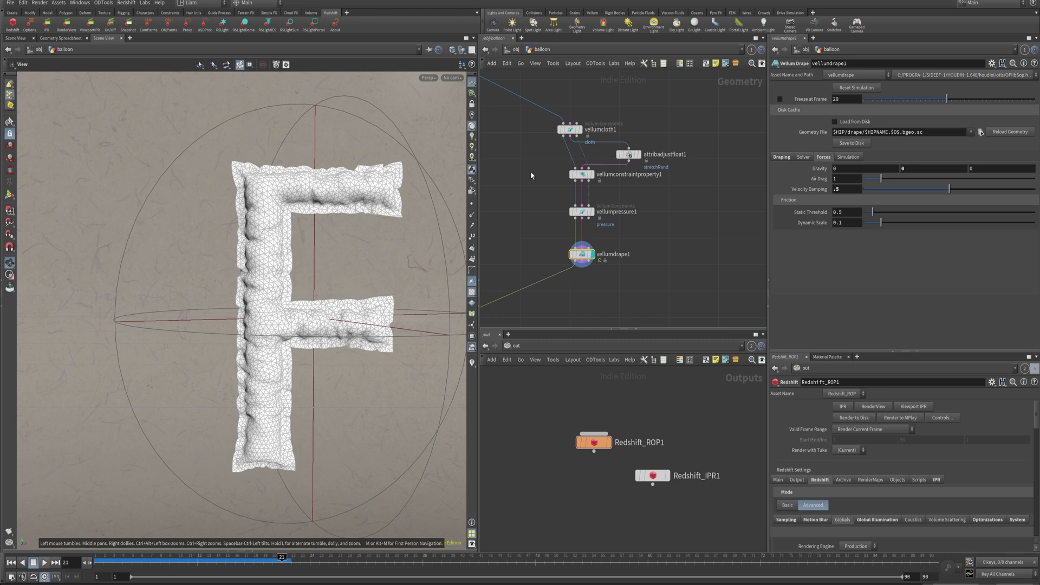
Set remesh1's target size to 0.0075
middle_drag(521, 112, 608, 213)
middle_drag(553, 181, 622, 219)
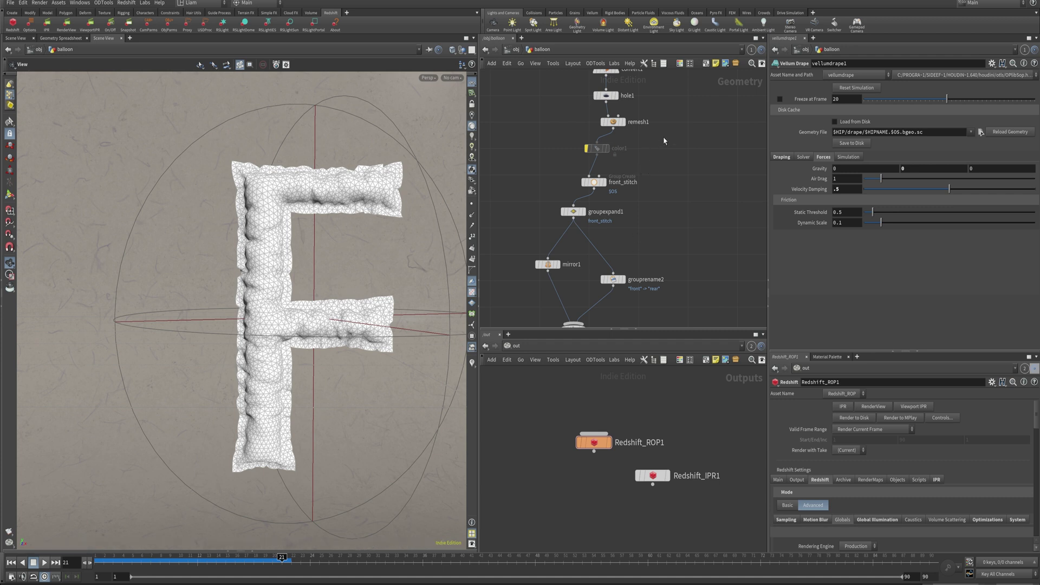
click(615, 122)
double_click(852, 208)
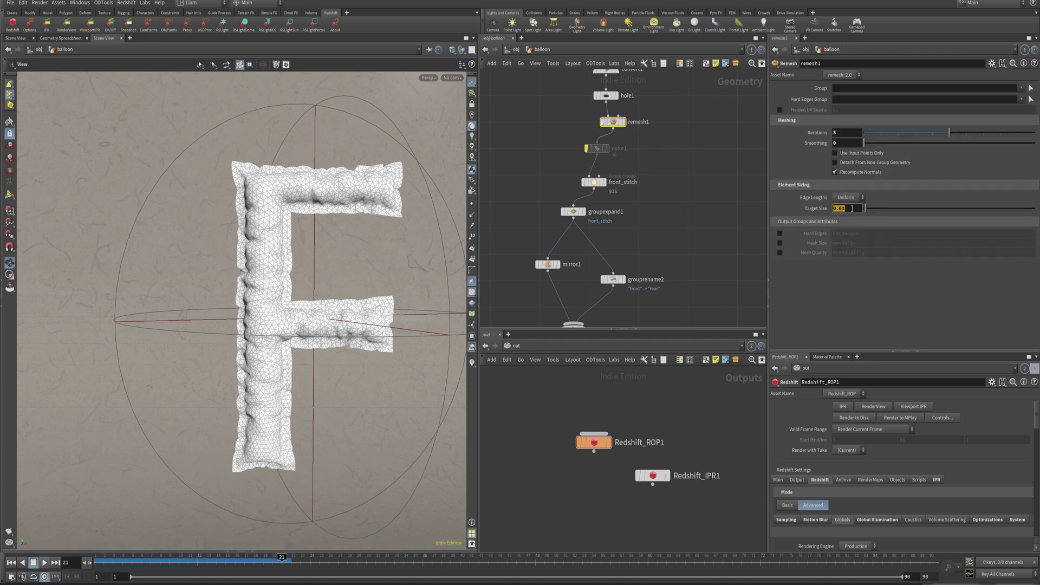
click(849, 211)
text(075)
key(Return)
Rewind to frame 1 and play the drape simulation on the finer letter mesh, stopping at frame 25
middle_drag(653, 276, 628, 121)
middle_drag(714, 304, 676, 160)
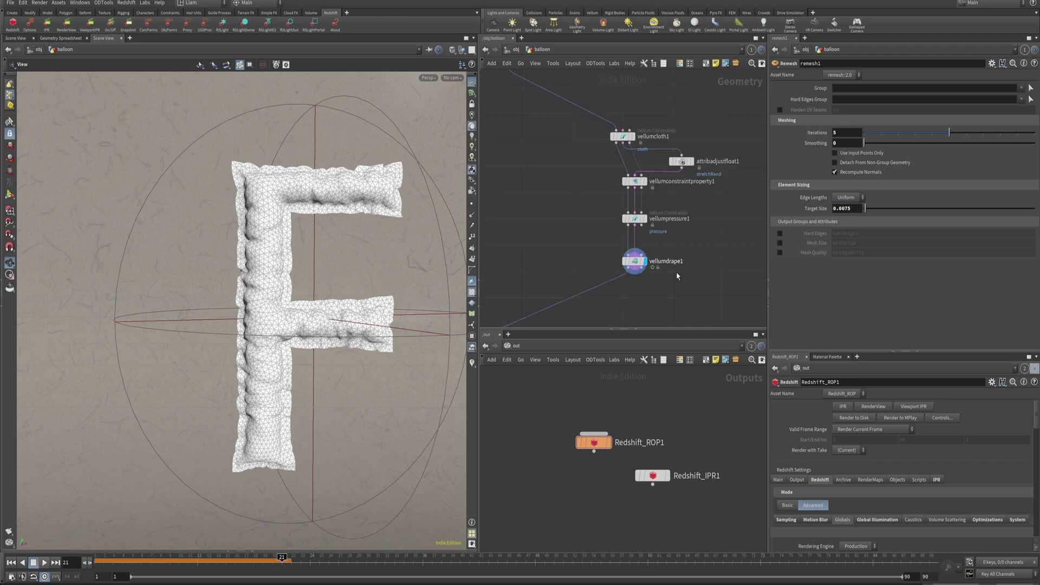
middle_drag(676, 276, 673, 130)
click(102, 563)
click(11, 562)
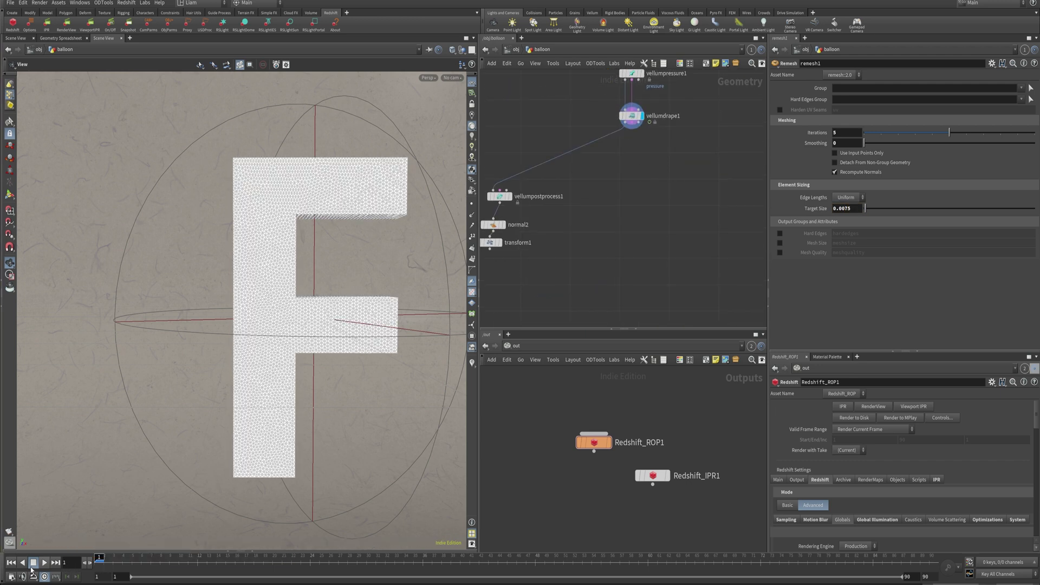
click(44, 563)
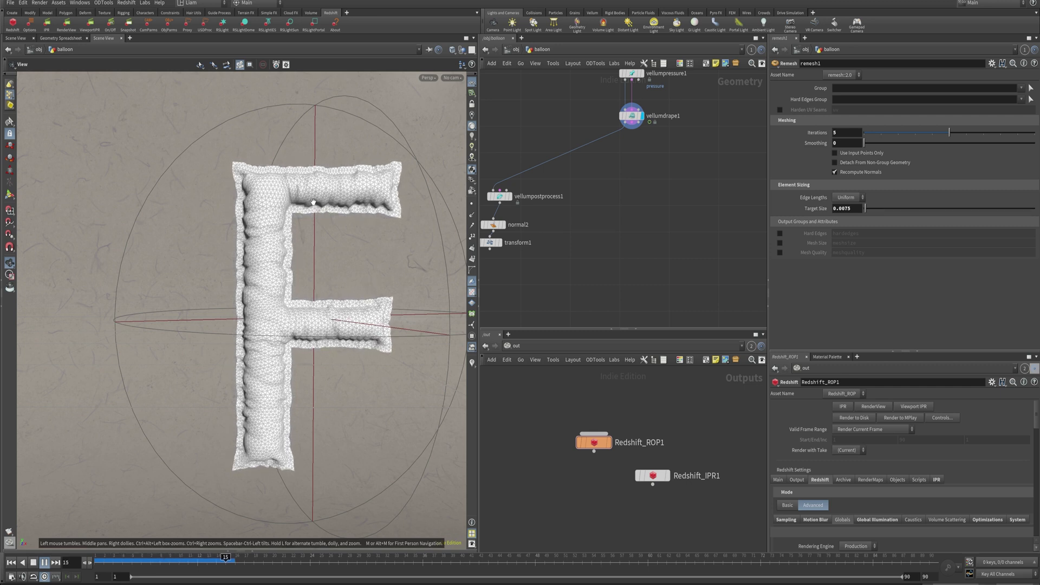
click(44, 562)
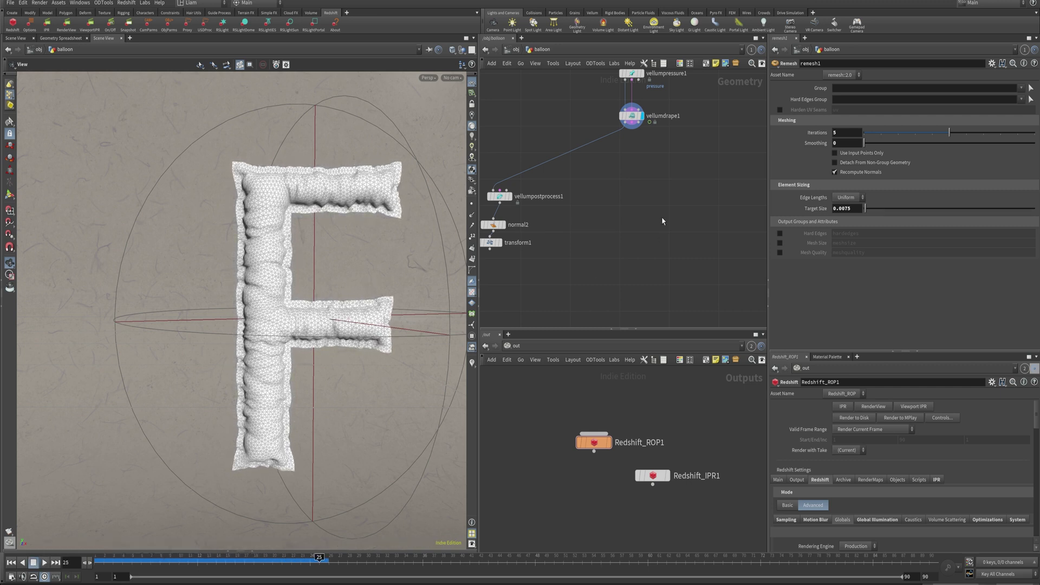
Display vellumpostprocess1's output and set its Spatial Blur to 0.117
middle_drag(625, 201, 699, 203)
click(584, 200)
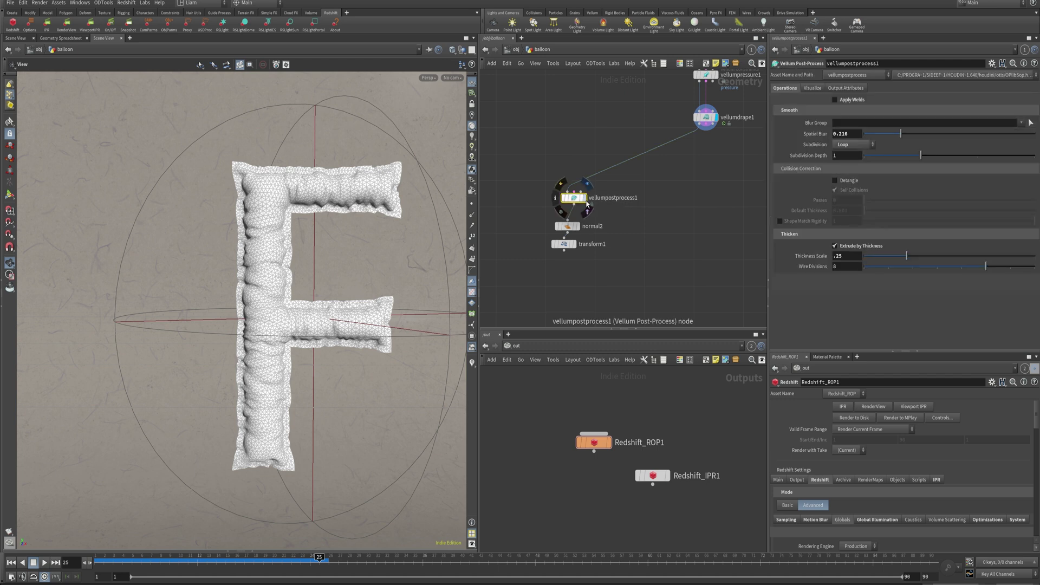
click(585, 199)
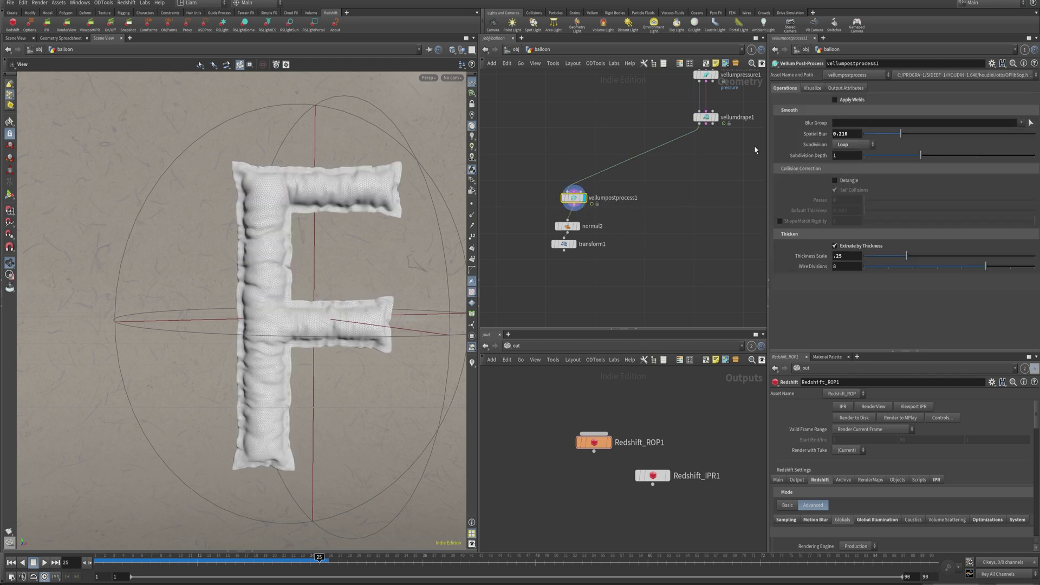
drag(884, 136, 869, 136)
click(905, 136)
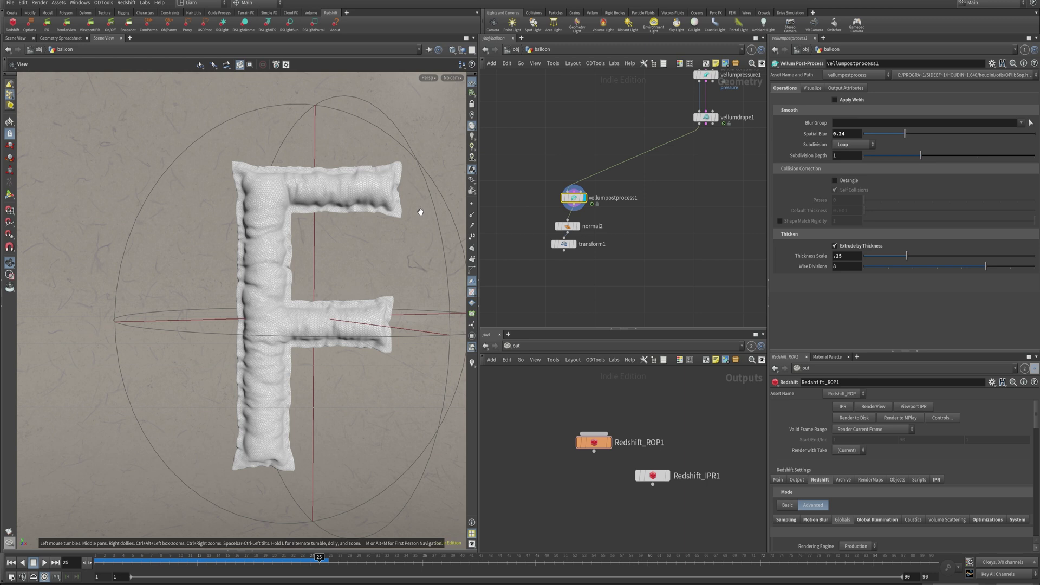
click(884, 136)
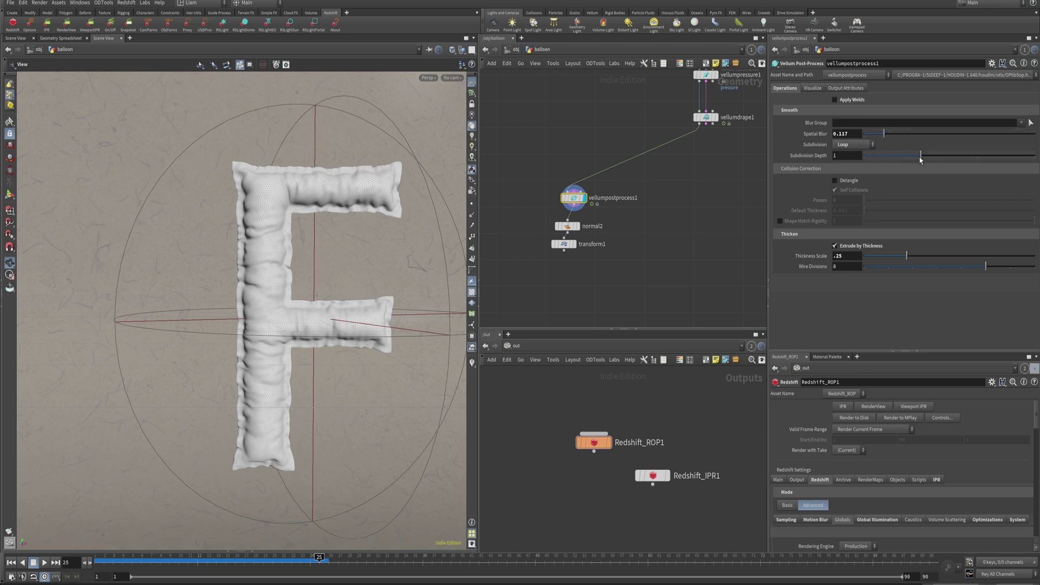
Try vellumpostprocess1's Subdivision set to None and switch it back to Loop
click(854, 144)
click(861, 148)
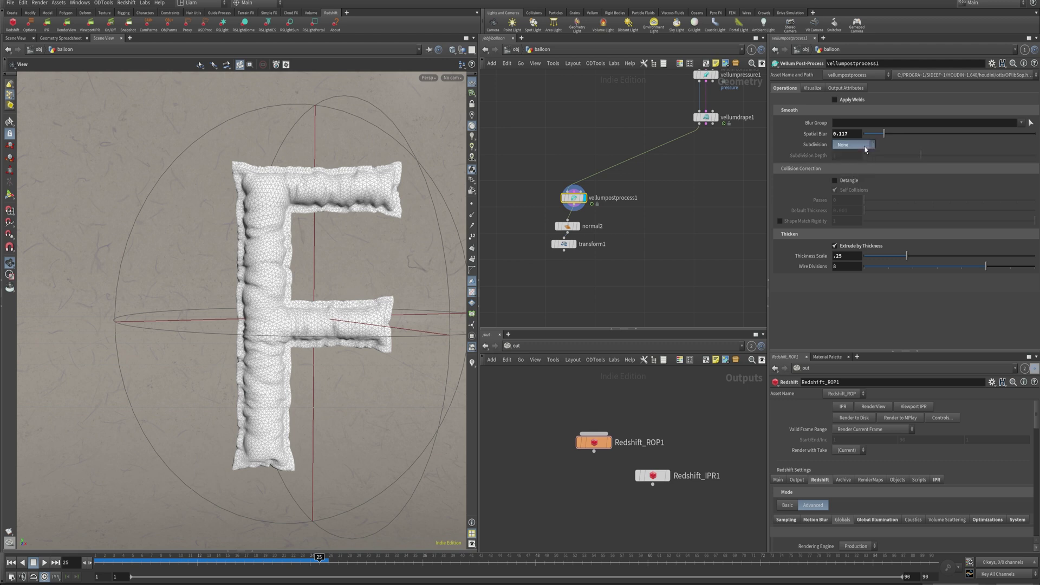
click(855, 171)
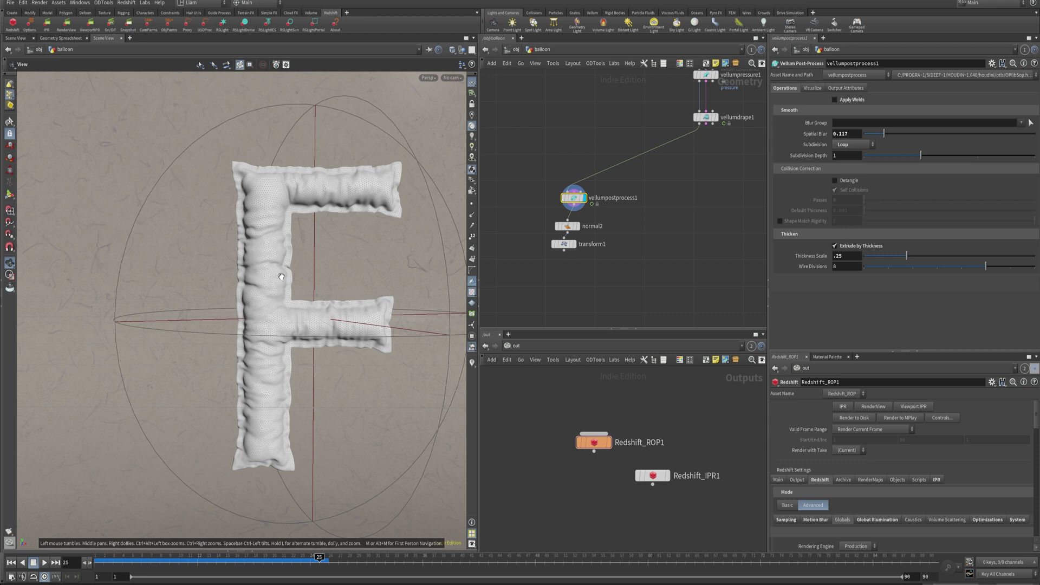
Compare the letter's seam edges up close with vellumpostprocess1's Extrude by Thickness turned off and back on
drag(268, 308, 237, 302)
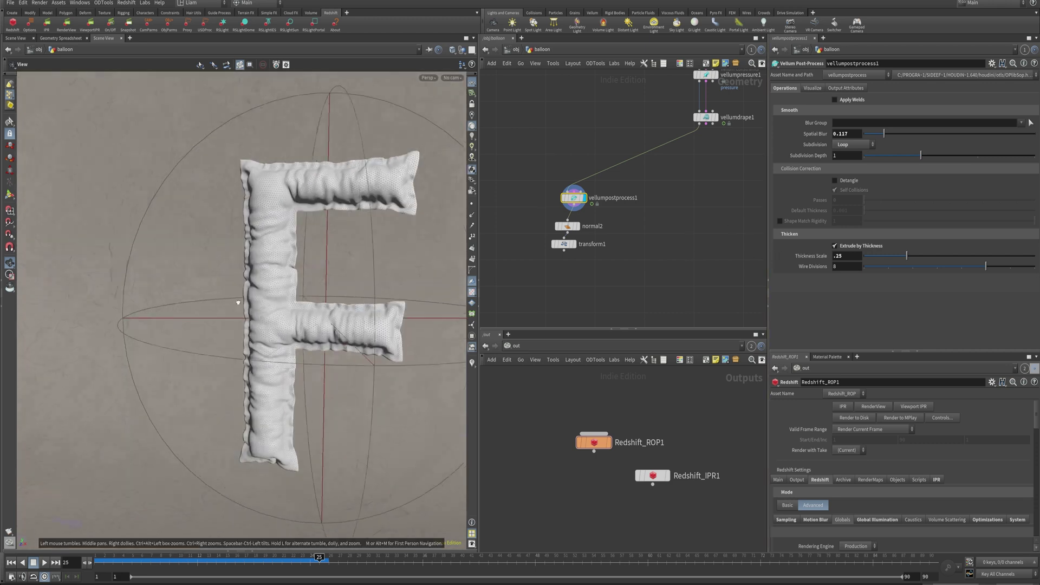
right_drag(237, 301, 388, 248)
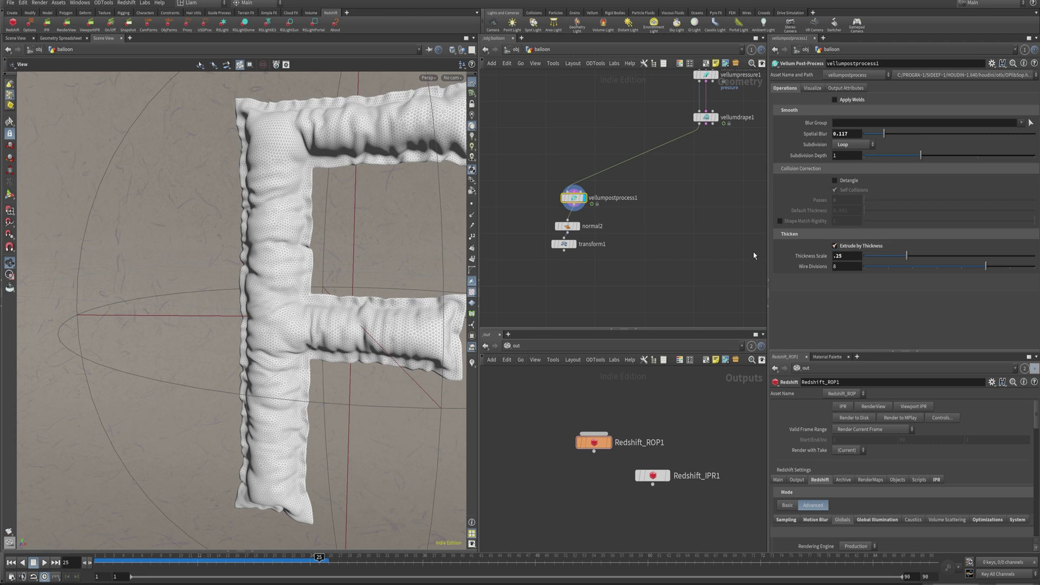
middle_drag(304, 330, 233, 318)
right_drag(233, 317, 404, 269)
drag(403, 269, 179, 284)
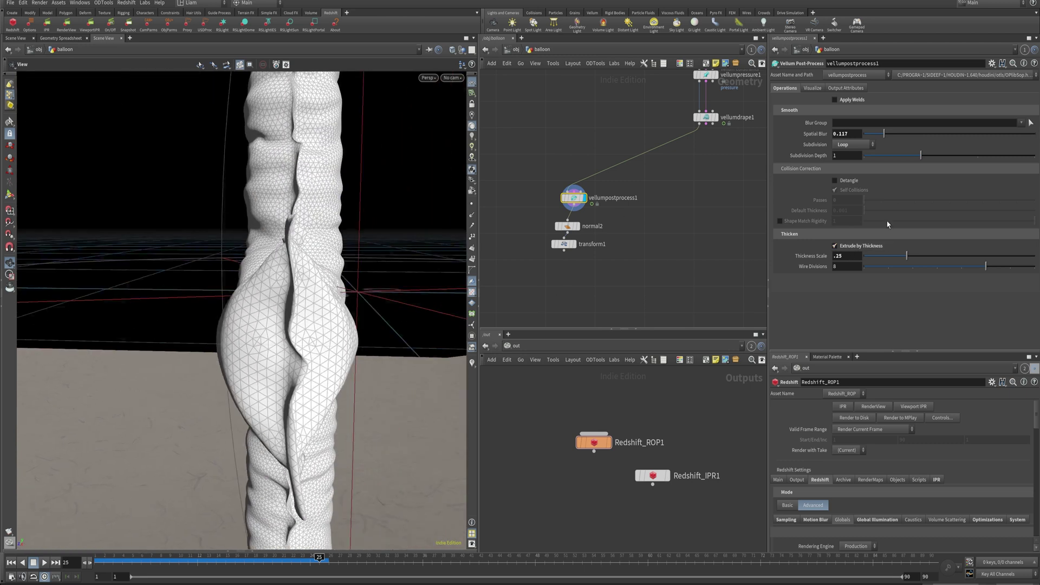
click(854, 246)
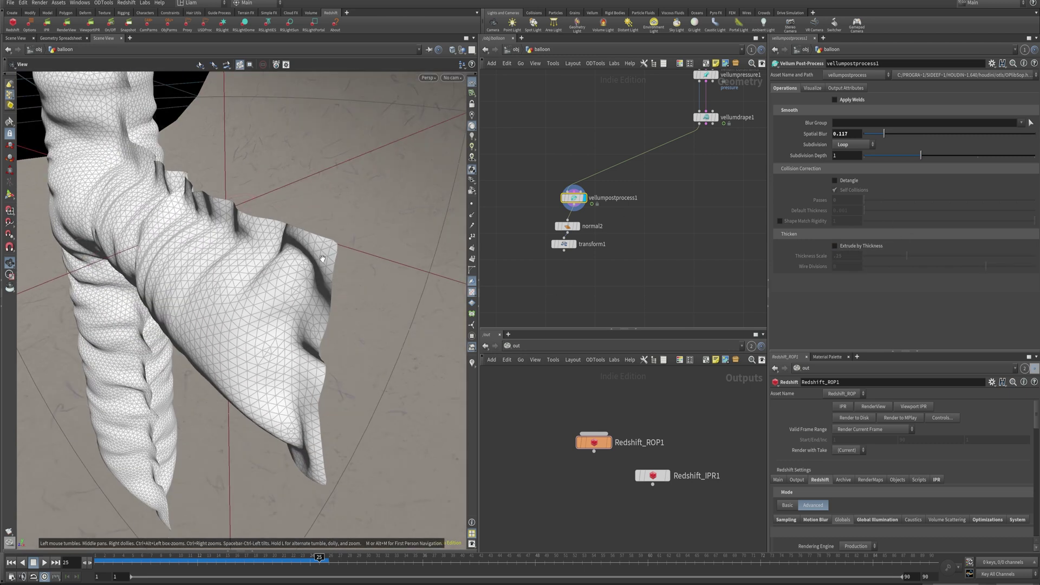
click(859, 247)
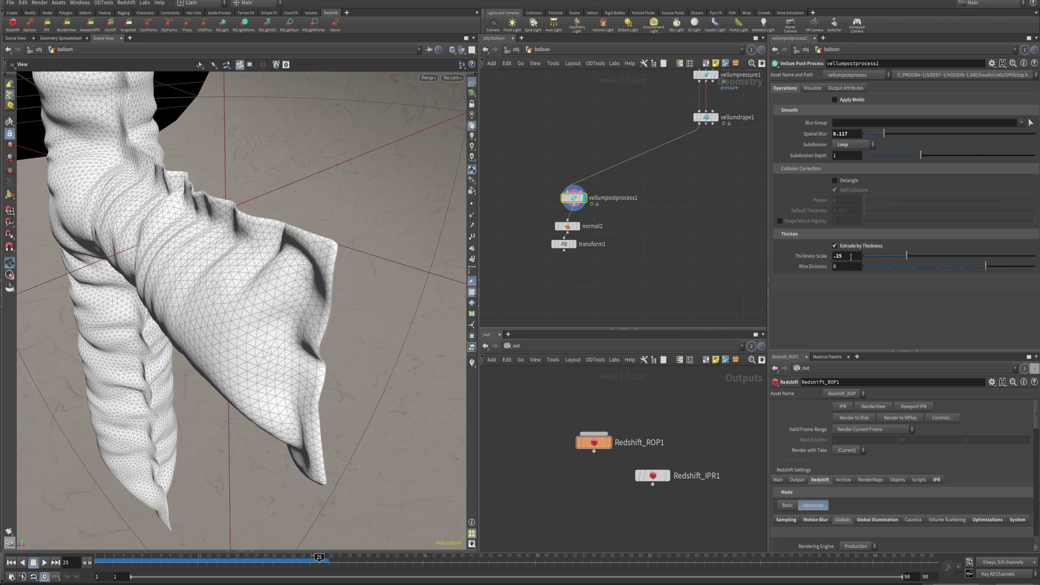
Try Thickness Scale values up to 1 on vellumpostprocess1 and restore the scale to .25
drag(1022, 259, 864, 256)
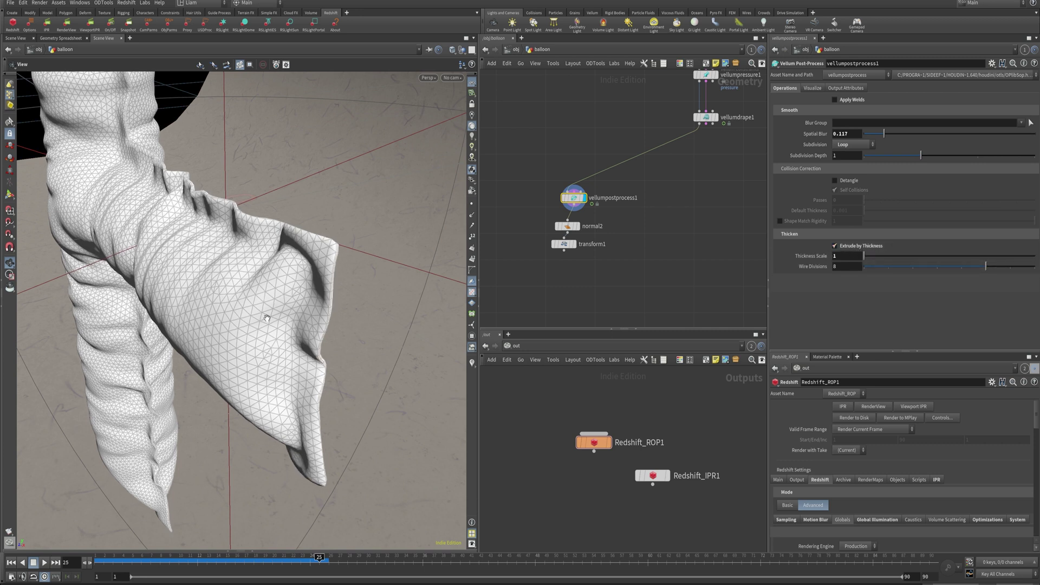
right_drag(265, 315, 298, 330)
drag(931, 256, 1024, 256)
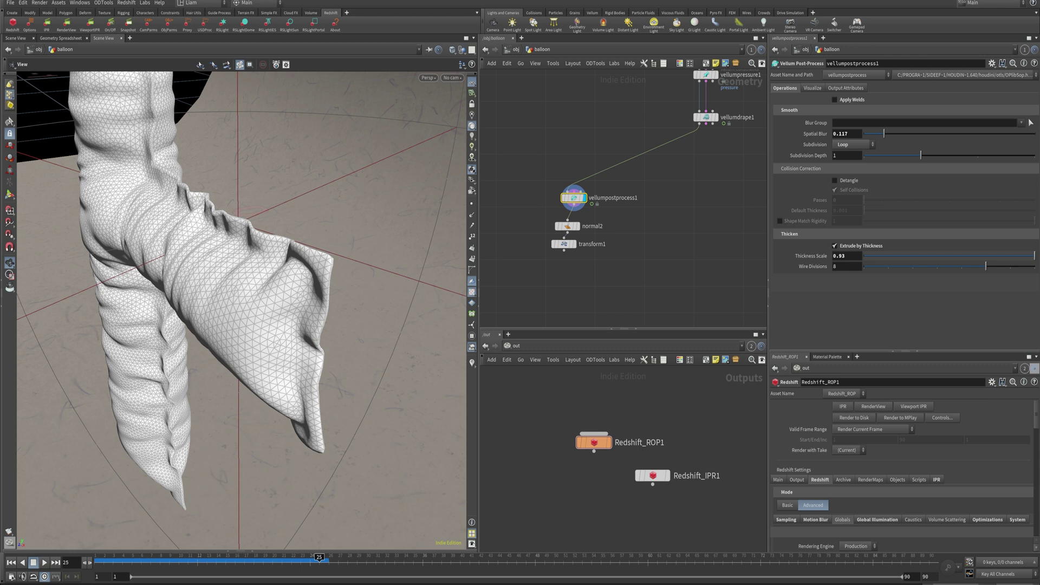
mouse_move(322, 259)
mouse_down()
mouse_move(318, 292)
mouse_move(220, 290)
mouse_move(329, 258)
mouse_up()
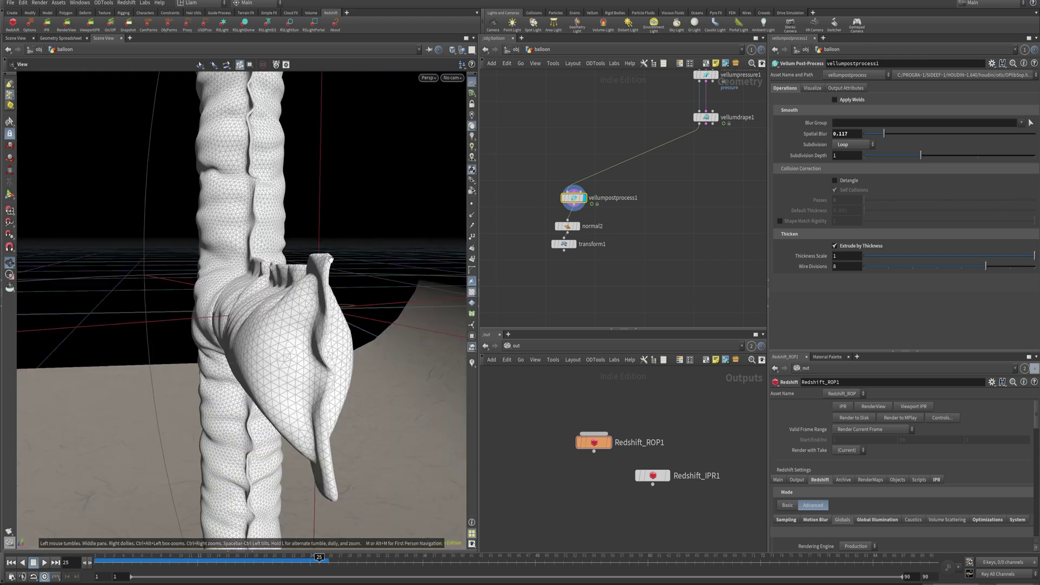
click(852, 256)
text(.25)
key(Return)
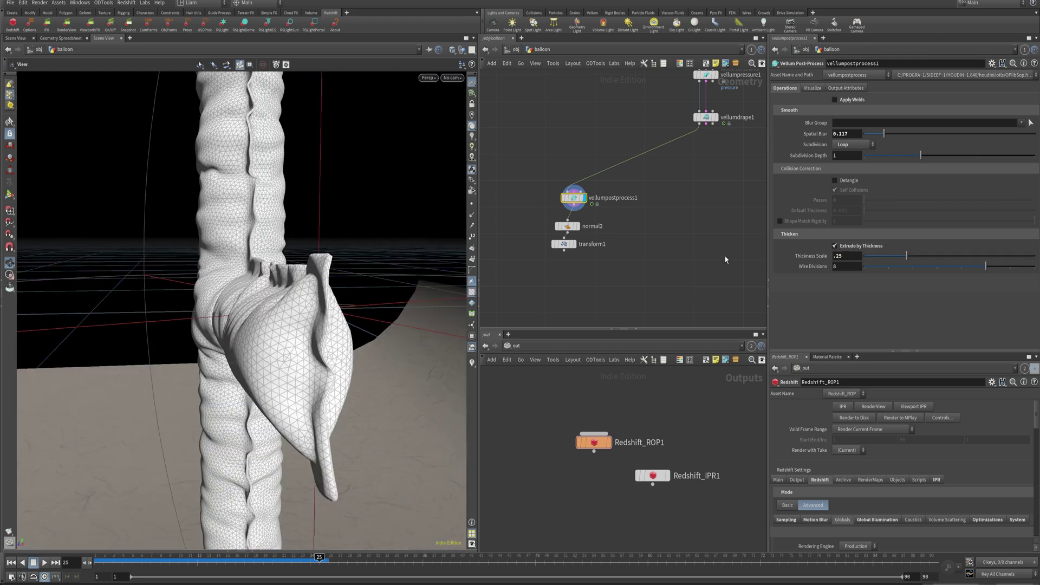
Set switch1's Select Input to 2 so that simple_shapes1 feeds the balloon network
alt+drag(277, 347, 216, 352)
right_drag(217, 352, 158, 394)
middle_drag(157, 394, 350, 327)
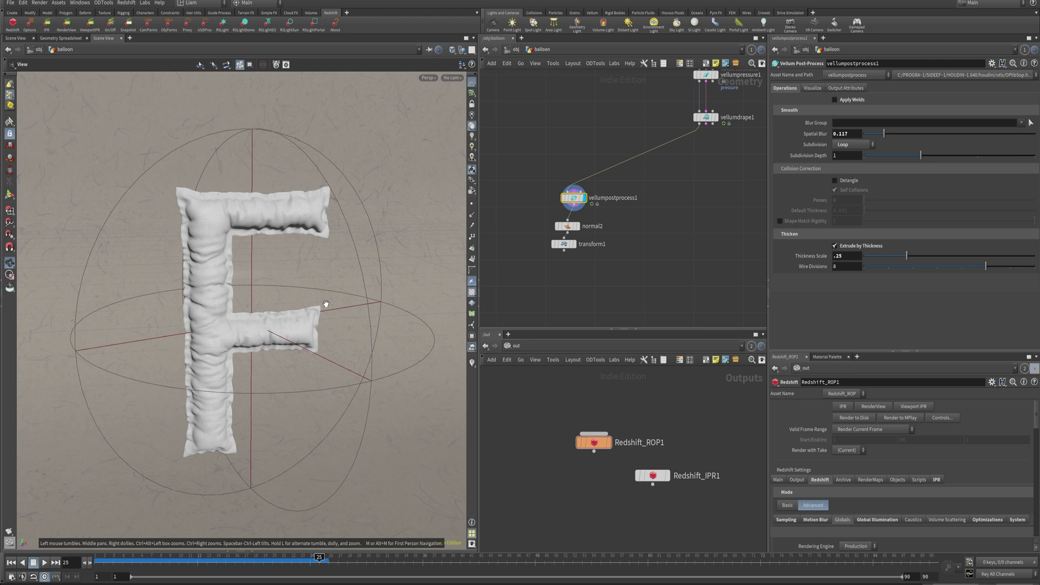
drag(283, 319, 272, 337)
middle_drag(666, 174, 645, 282)
middle_drag(631, 153, 634, 245)
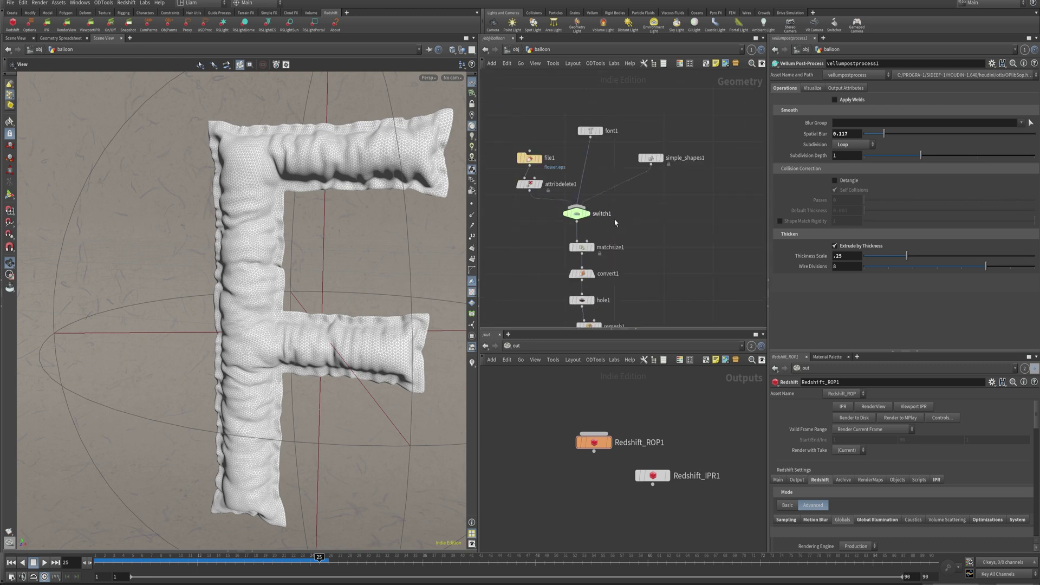
click(615, 222)
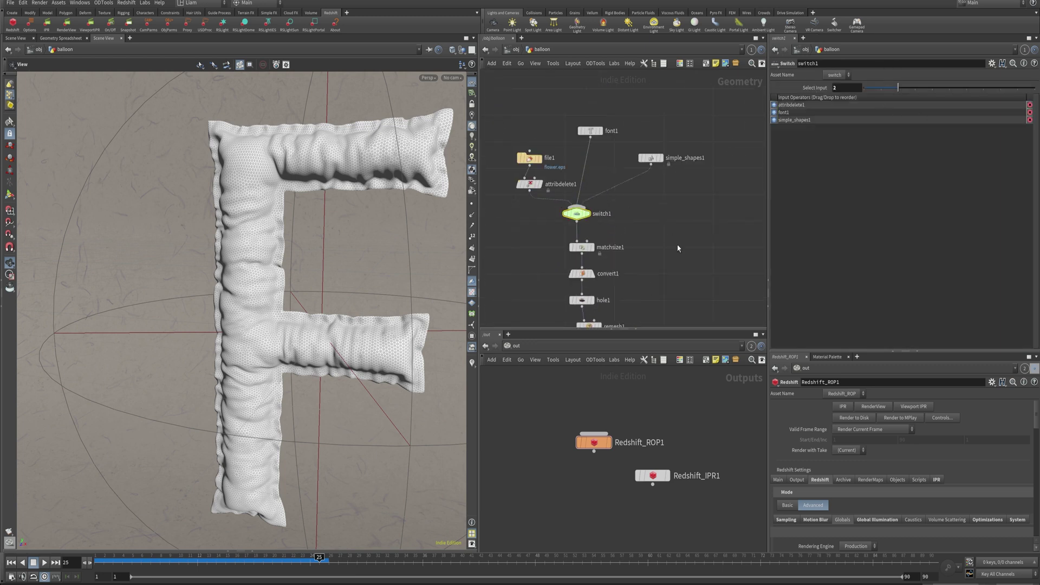
Display switch1's output and set the base of simple_shapes1's triangle to 1.5
click(650, 158)
click(589, 215)
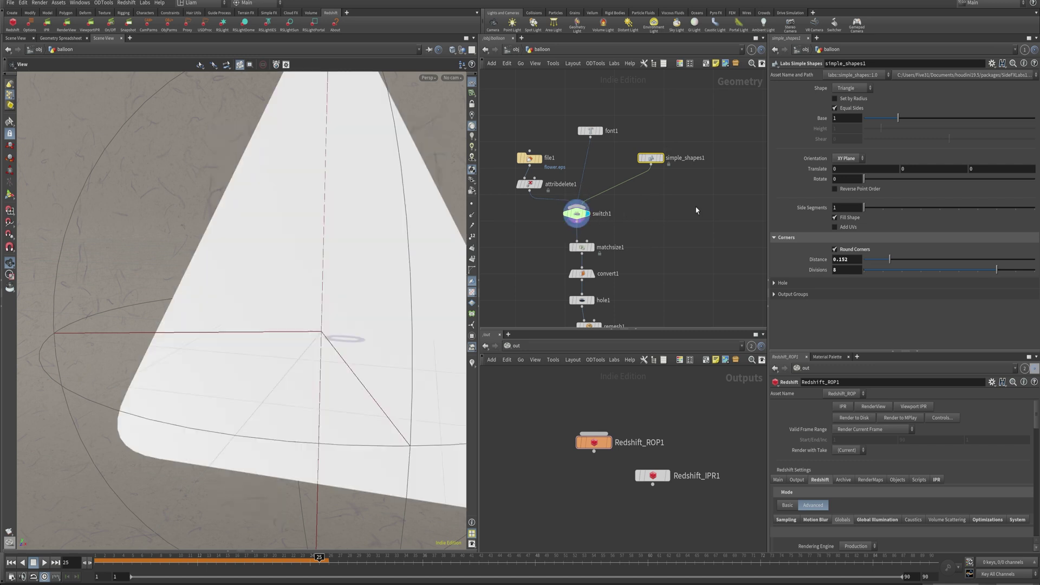
scroll(288, 303, down, 5)
drag(288, 306, 229, 329)
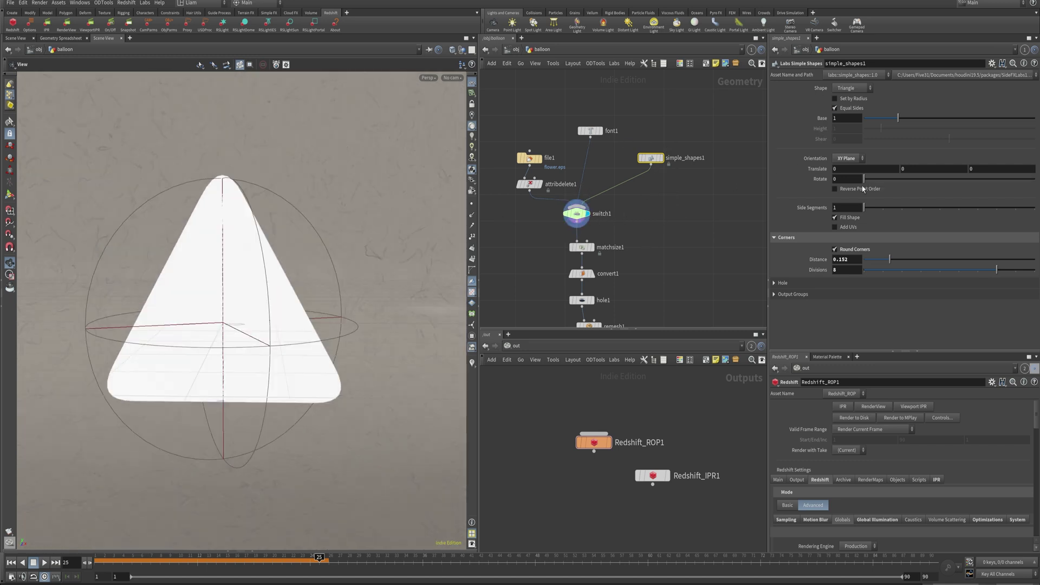
click(855, 122)
text(1.5)
key(Return)
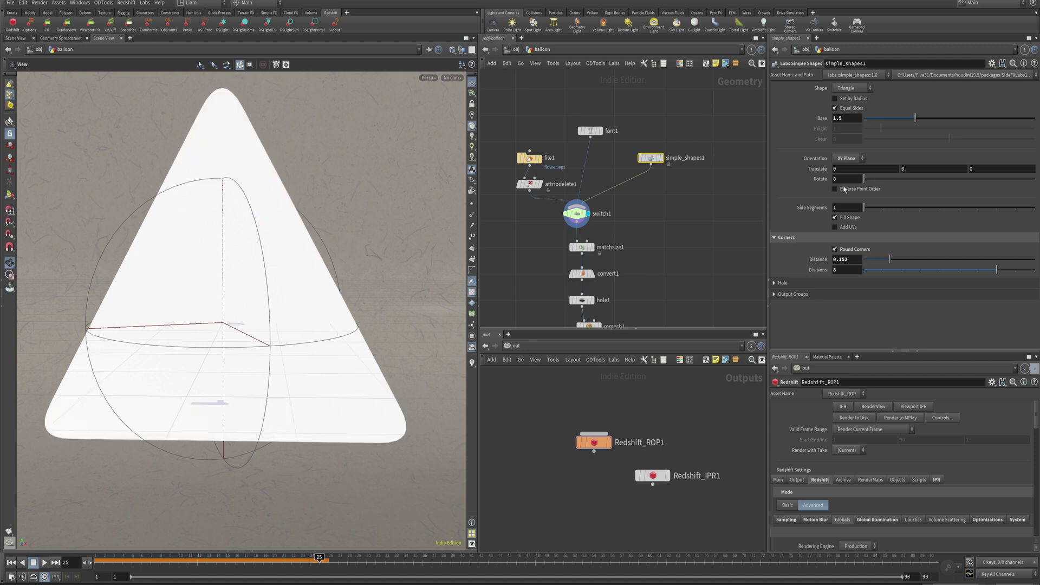
Display reverse1's output at frame 1 and view the mirrored triangle from an angle
middle_drag(643, 257, 661, 100)
middle_drag(672, 294, 669, 205)
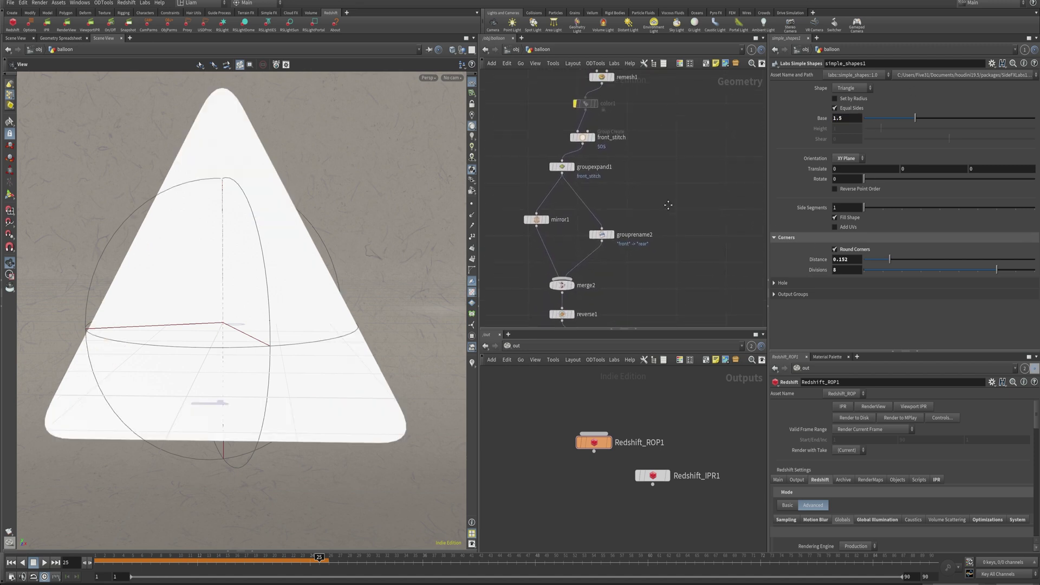
middle_drag(650, 152, 683, 197)
middle_drag(693, 264, 687, 151)
mouse_move(601, 249)
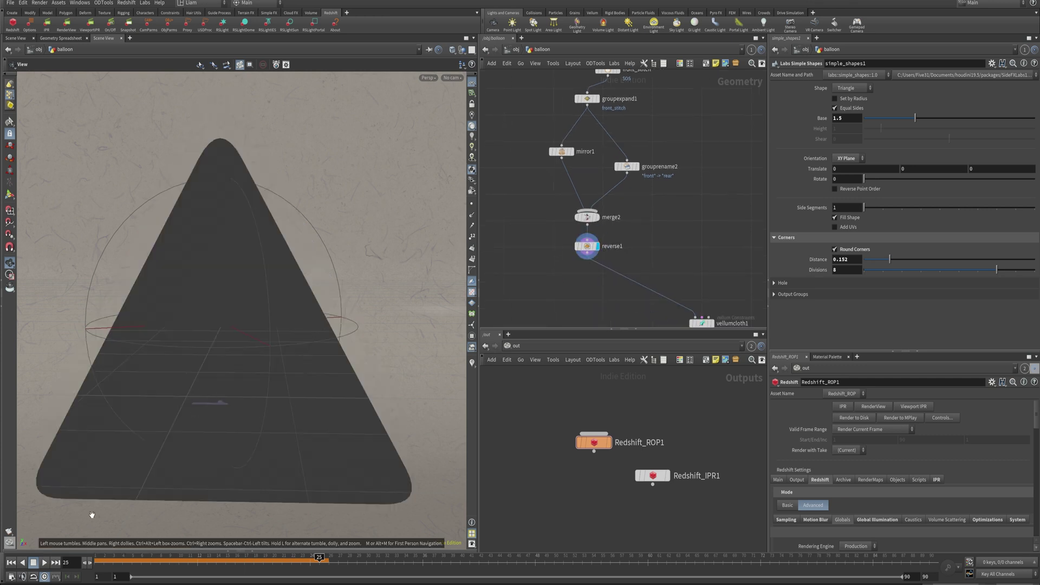
right_drag(217, 346, 111, 462)
drag(103, 557, 22, 556)
drag(116, 387, 155, 405)
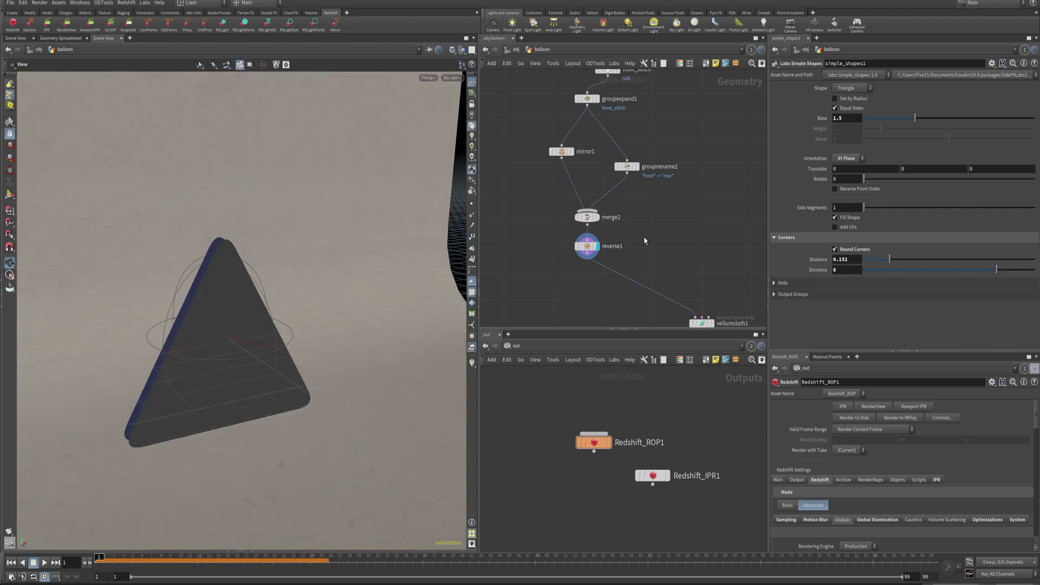
Check the geometry info of the nodes between merge2 and remesh1, and turn off the bypass on color1
middle_drag(645, 240, 605, 141)
middle_drag(582, 192, 623, 301)
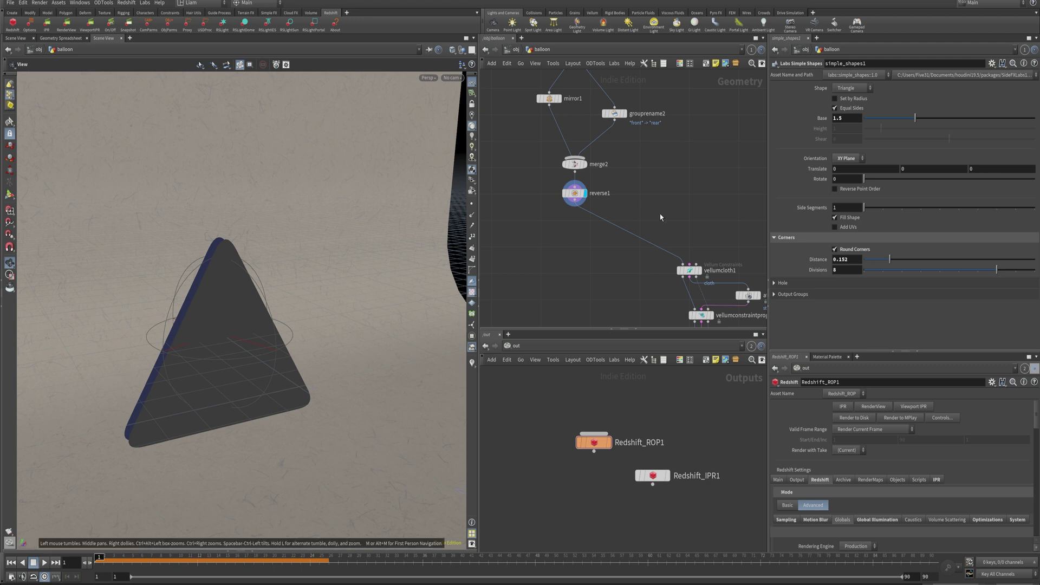
mouse_move(253, 354)
mouse_down()
mouse_move(301, 359)
mouse_move(254, 353)
mouse_up()
middle_drag(636, 169, 650, 293)
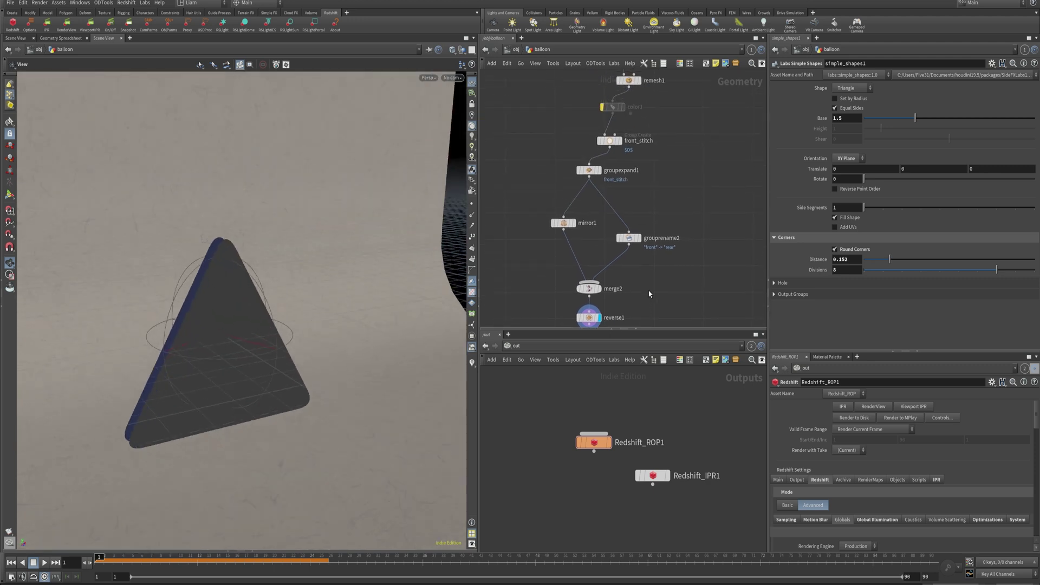
middle_click(595, 291)
middle_click(589, 170)
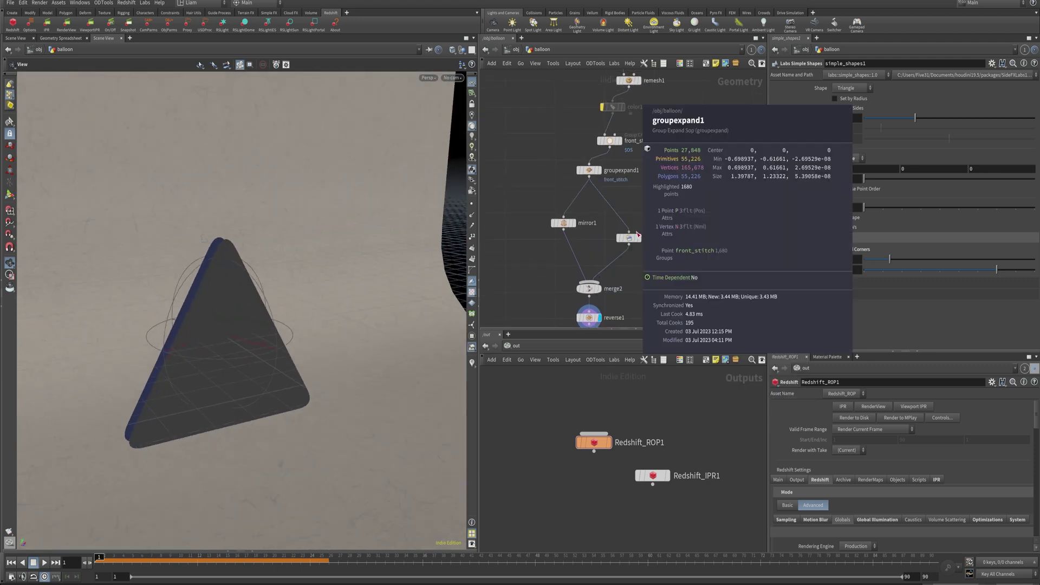
middle_click(617, 144)
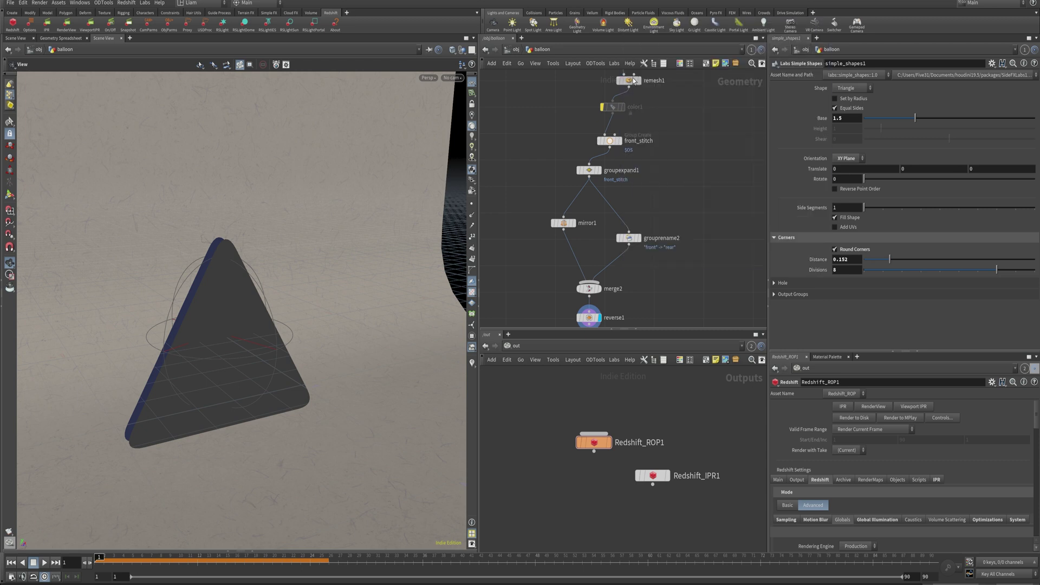
middle_click(629, 82)
click(599, 93)
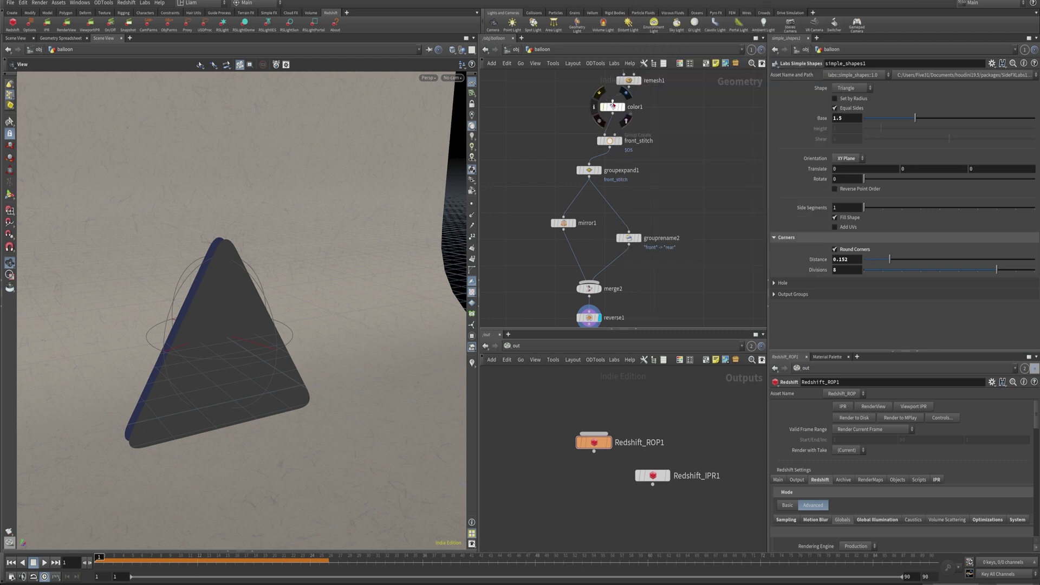
Compare the triangle's face directions at merge2 and reverse1 by bypassing reverse1 and re-enabling it
middle_drag(675, 199, 672, 119)
click(596, 210)
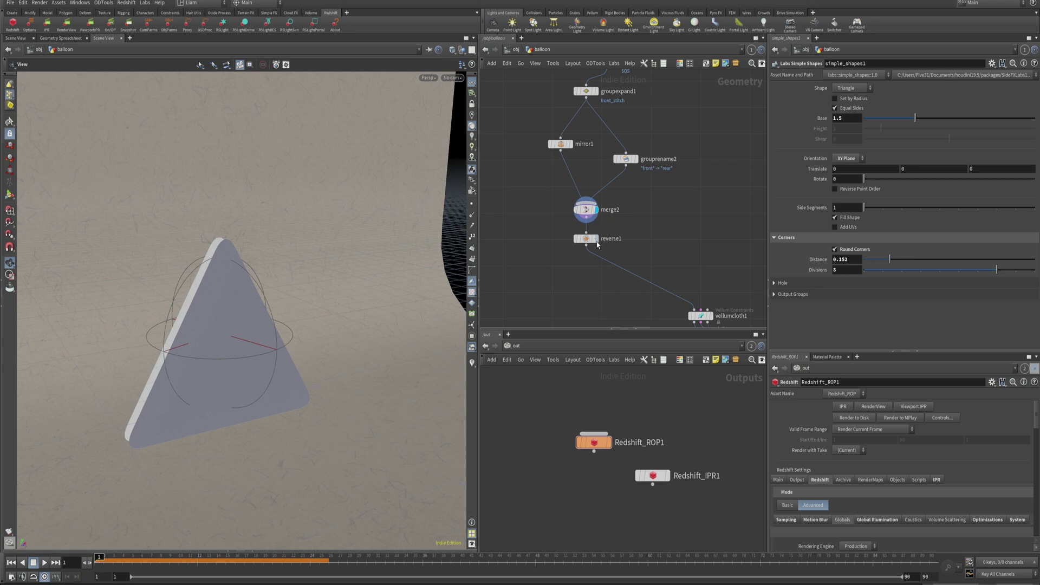
click(596, 239)
click(573, 223)
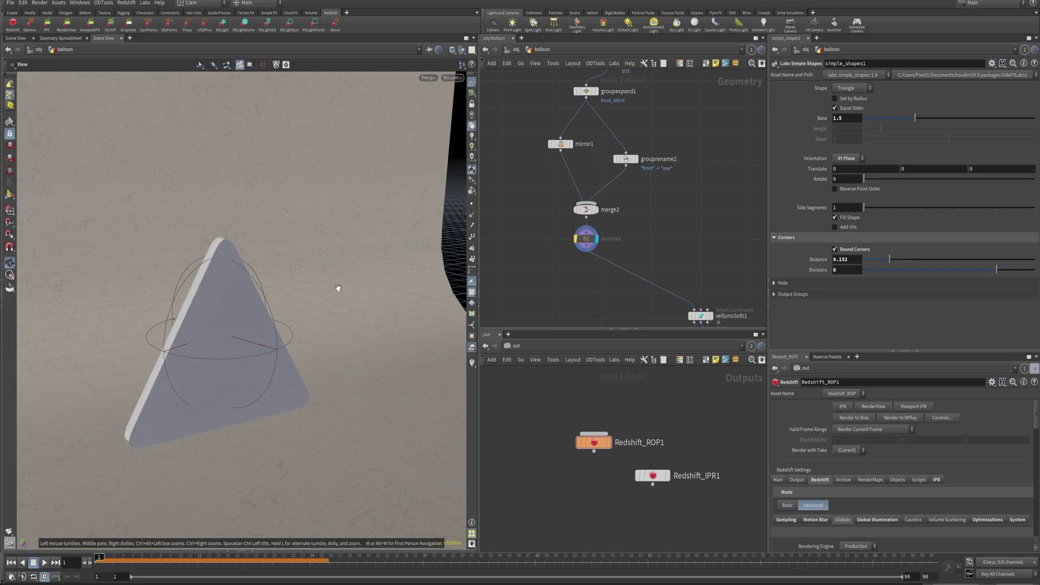
drag(339, 287, 258, 319)
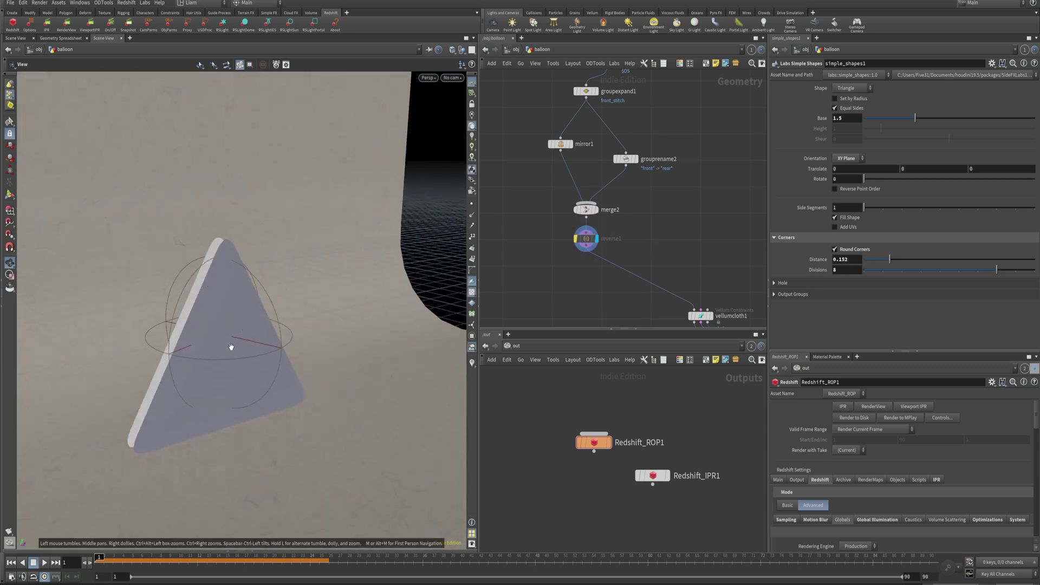
drag(184, 356, 216, 346)
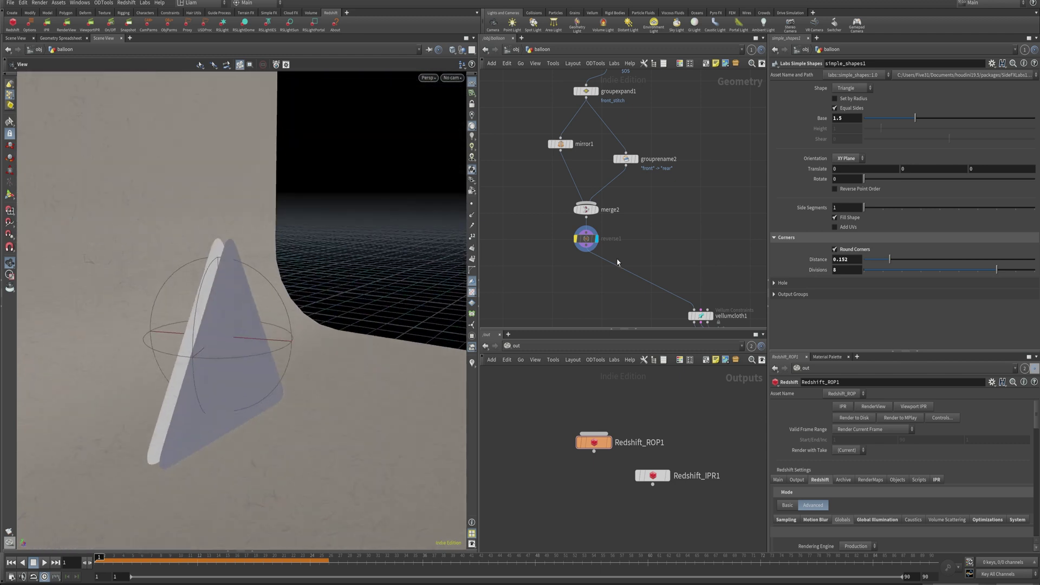
drag(595, 243, 603, 252)
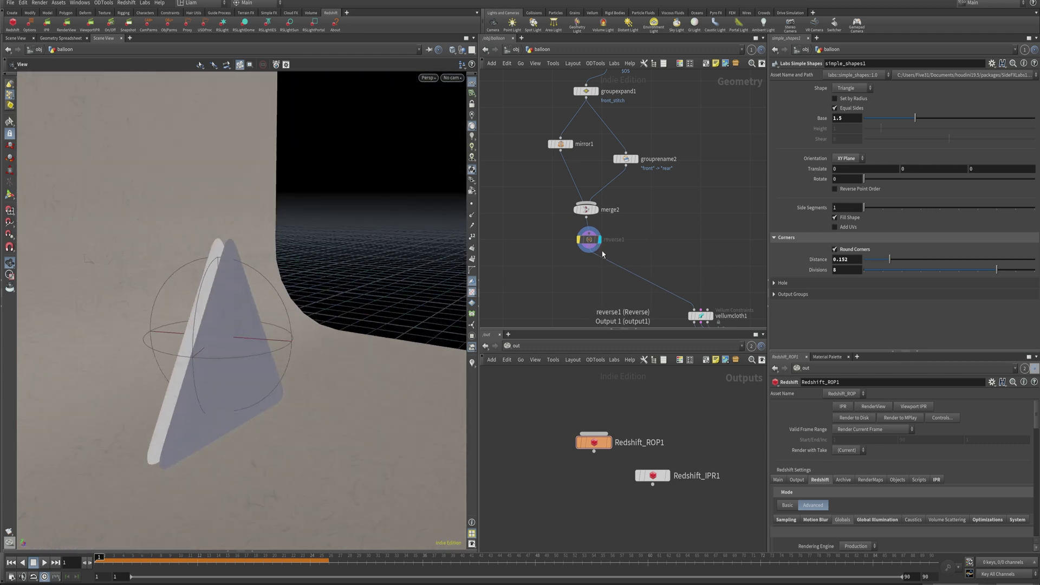
click(572, 242)
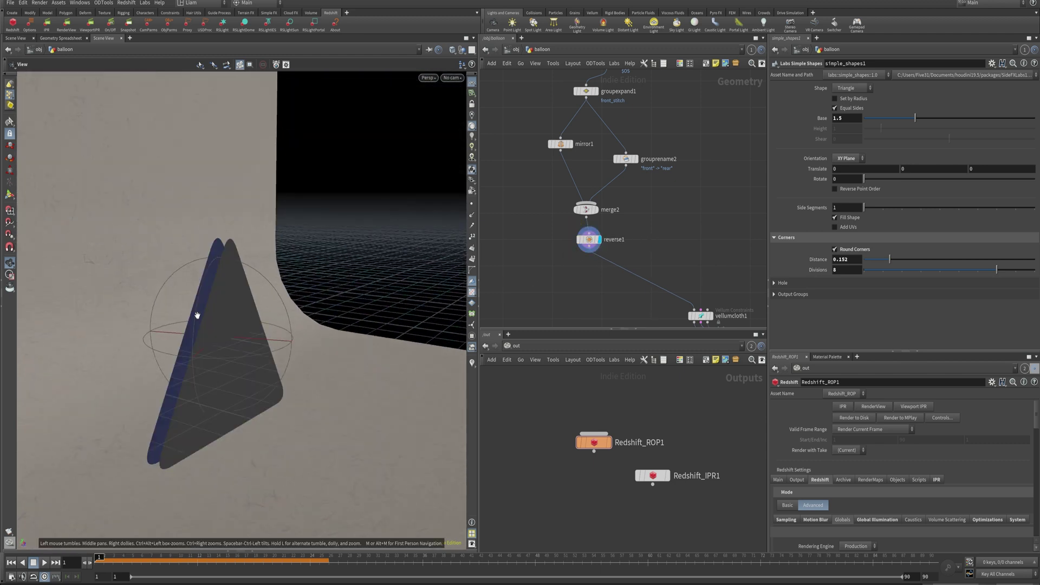
mouse_move(243, 336)
mouse_down()
mouse_move(275, 335)
mouse_move(233, 327)
mouse_up()
Display vellumdrape1's output, play the simulation to frame 10 and inspect the triangle's surface up close
middle_drag(663, 228, 572, 121)
middle_drag(676, 283, 682, 192)
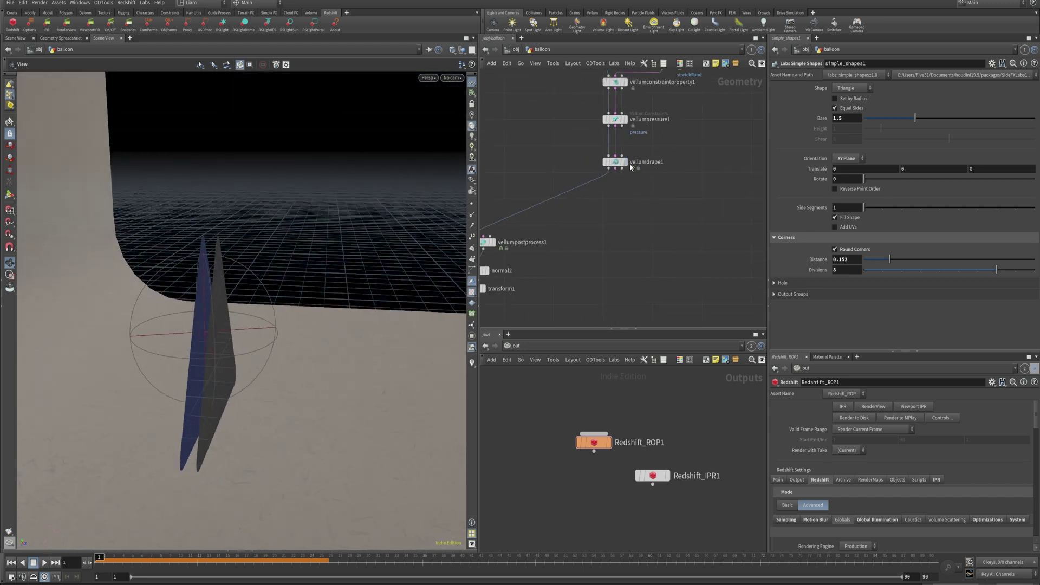
click(625, 161)
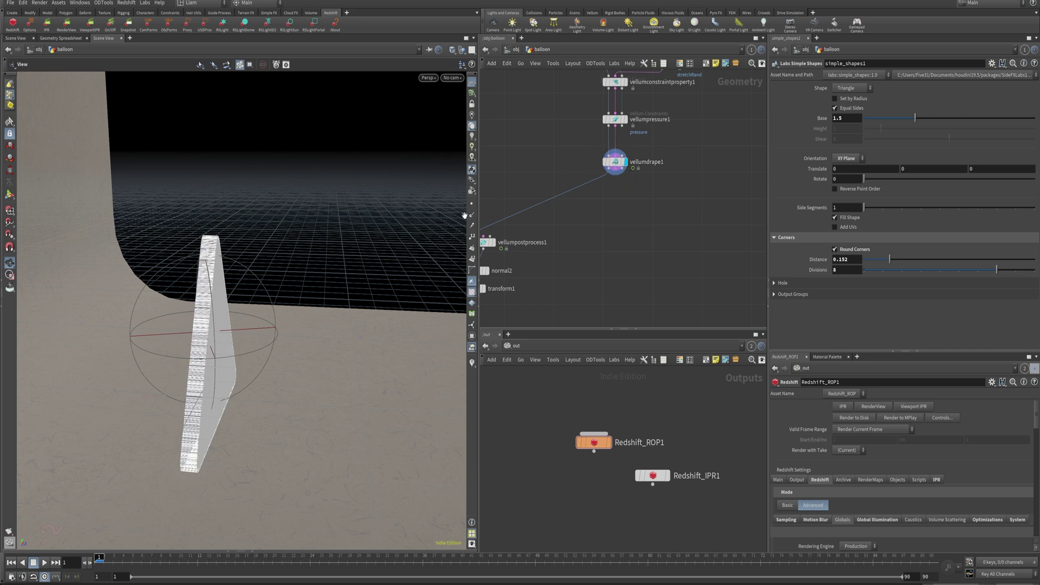
drag(193, 362, 126, 348)
click(44, 562)
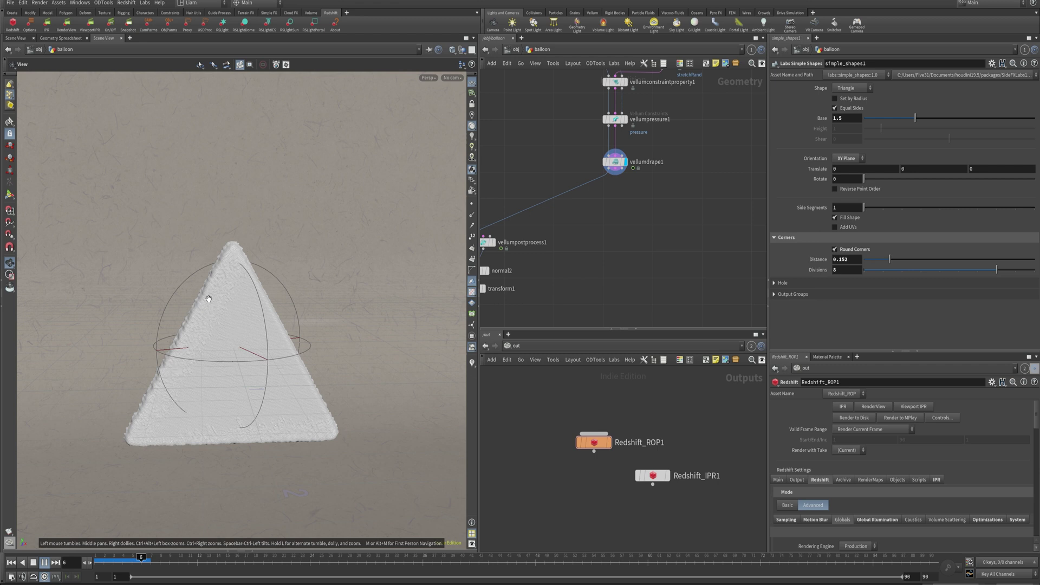
click(41, 564)
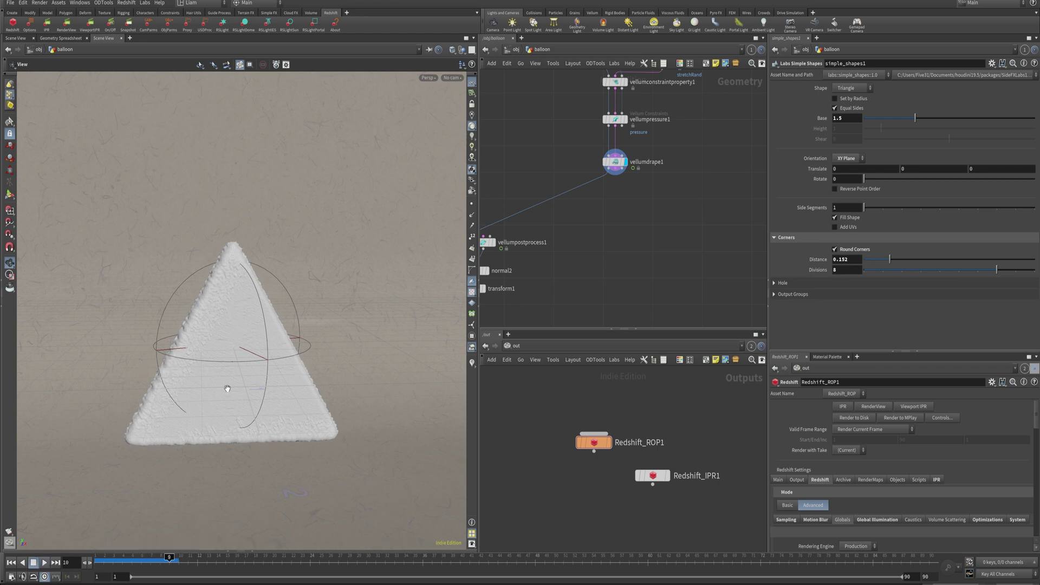
drag(227, 386, 297, 373)
drag(218, 372, 108, 353)
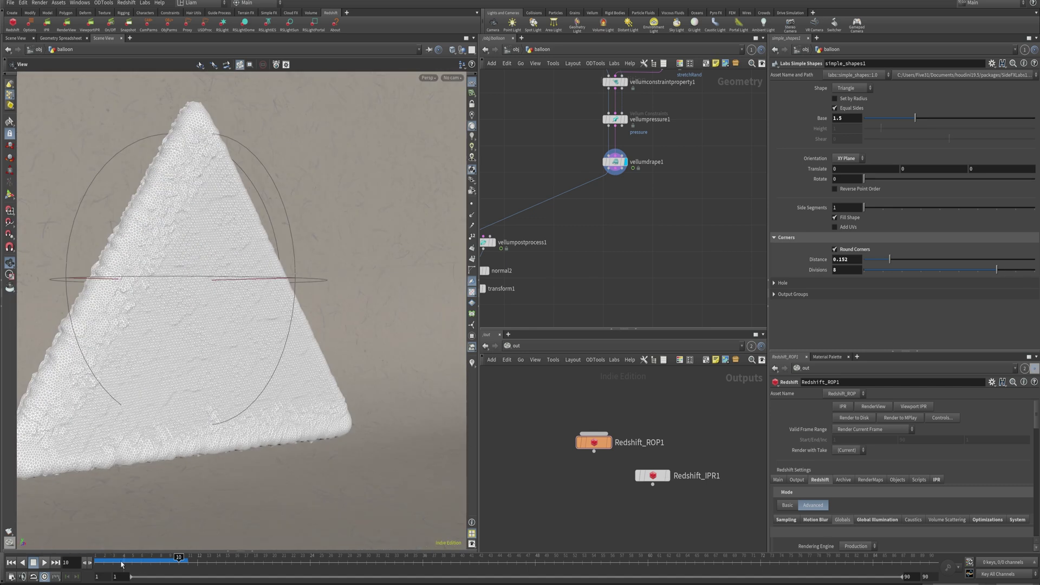
Set vellumpressure1's Rest Length Scale to 10 and replay the simulation to frame 11
middle_drag(697, 90, 661, 234)
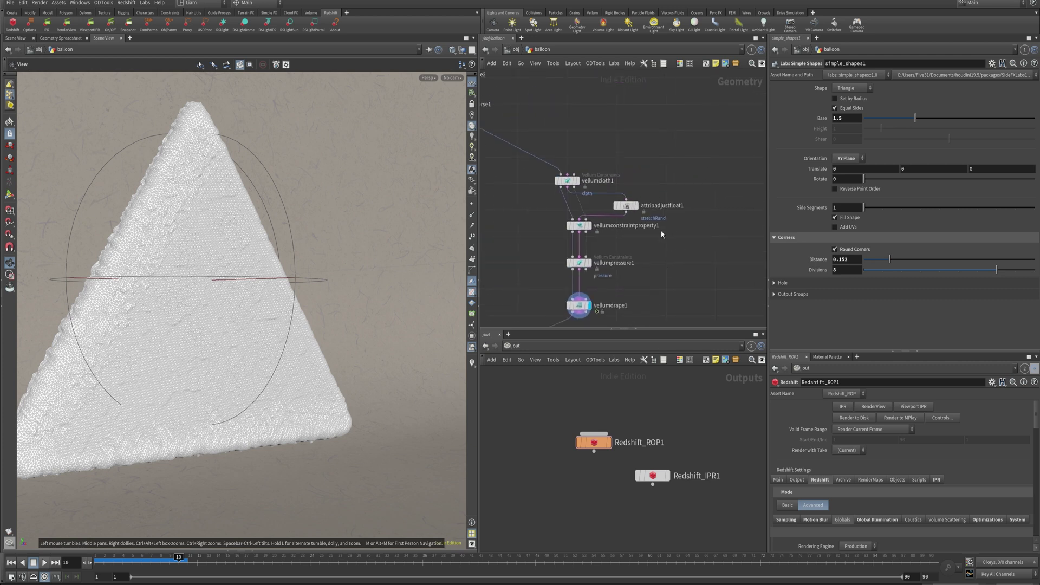
click(625, 205)
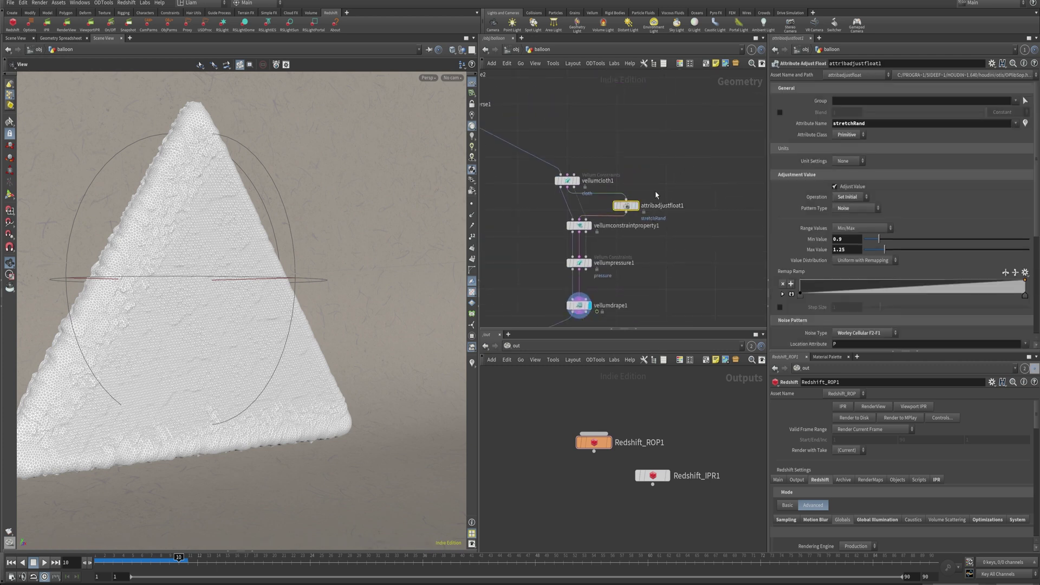
middle_drag(657, 200, 682, 177)
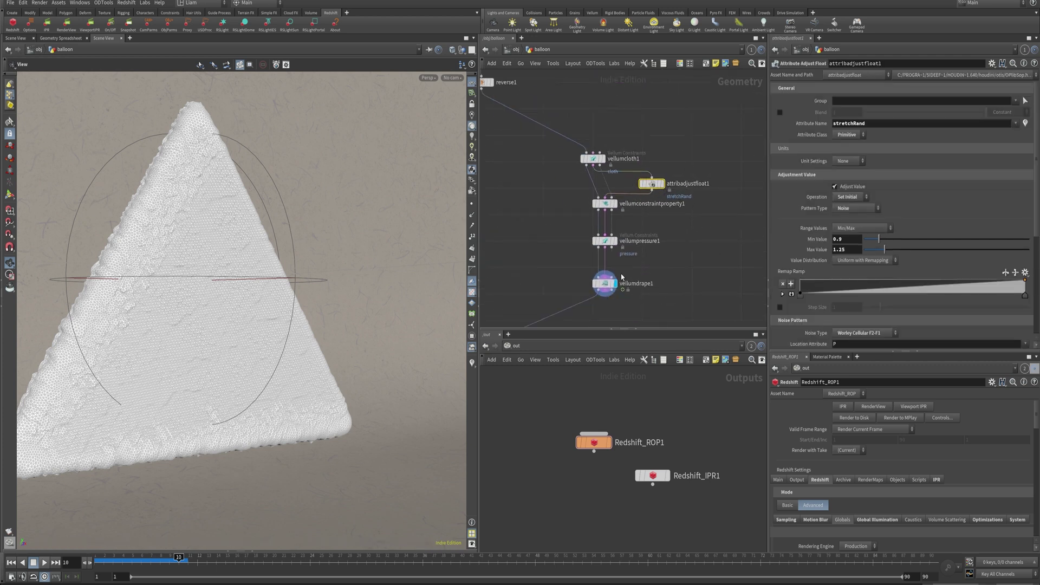
click(596, 240)
click(840, 213)
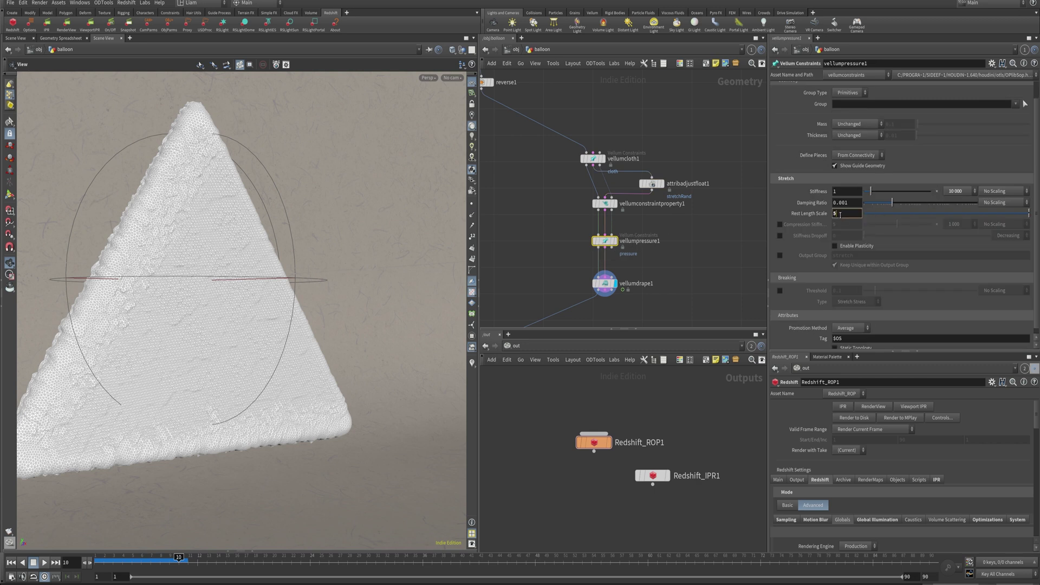
text(0)
key(Return)
click(44, 564)
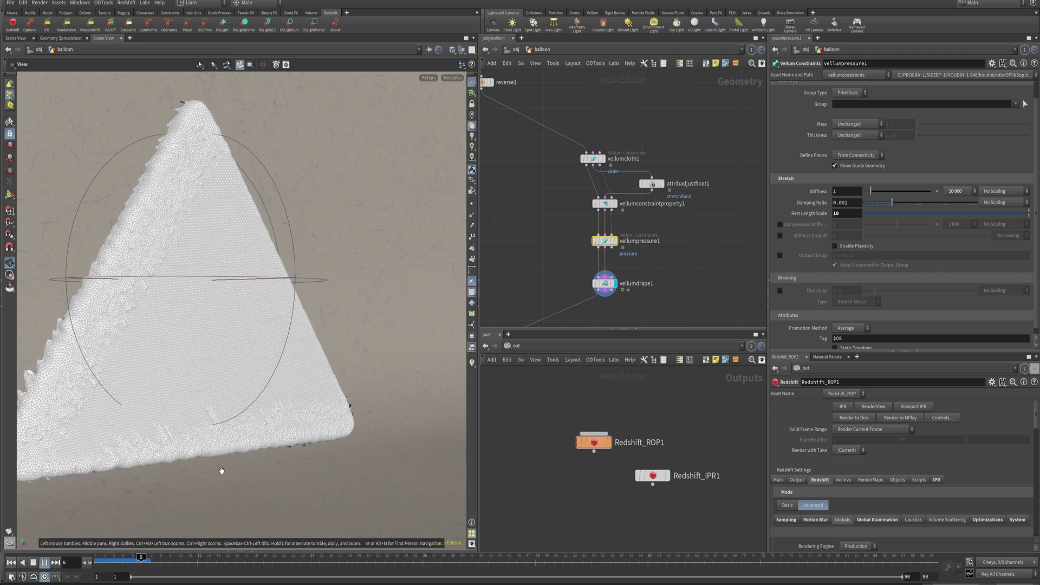
click(46, 563)
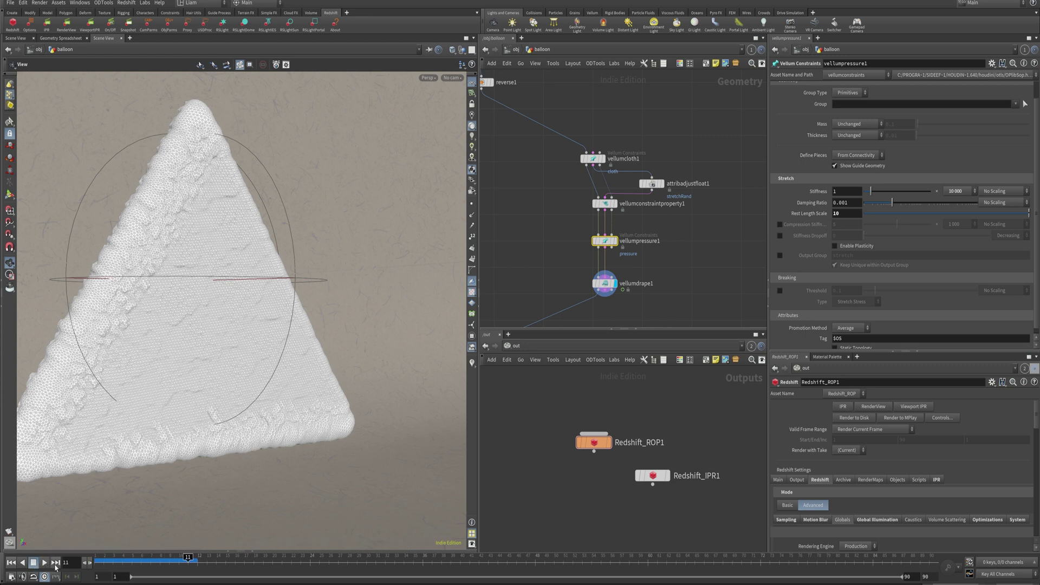
Try a Target Size of 0.01 on remesh1 and settle on 0.015, with the timeline rewound to frame 1
middle_drag(538, 189, 632, 292)
middle_drag(583, 125, 588, 273)
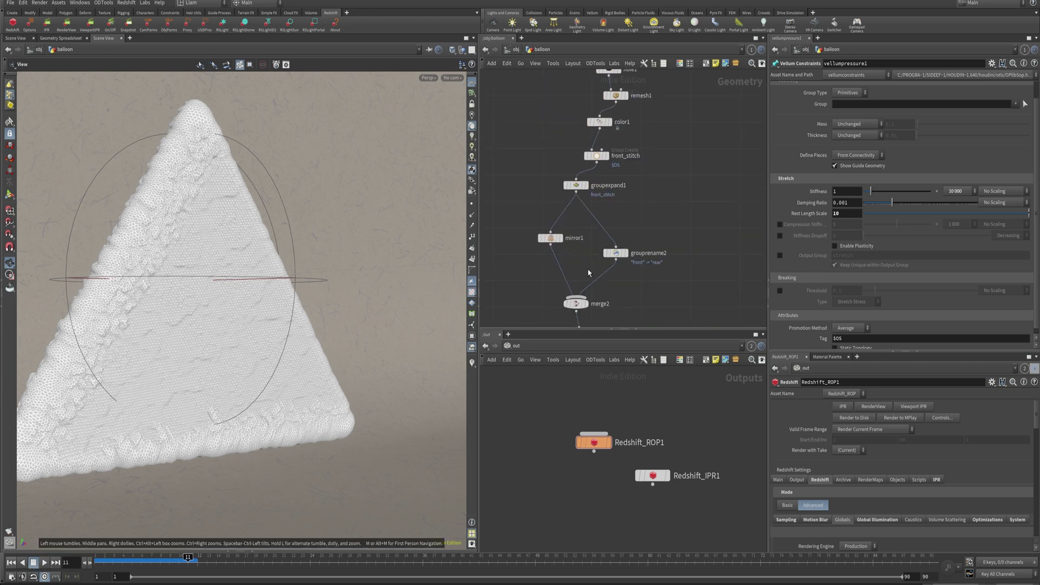
middle_drag(628, 188, 643, 207)
click(611, 190)
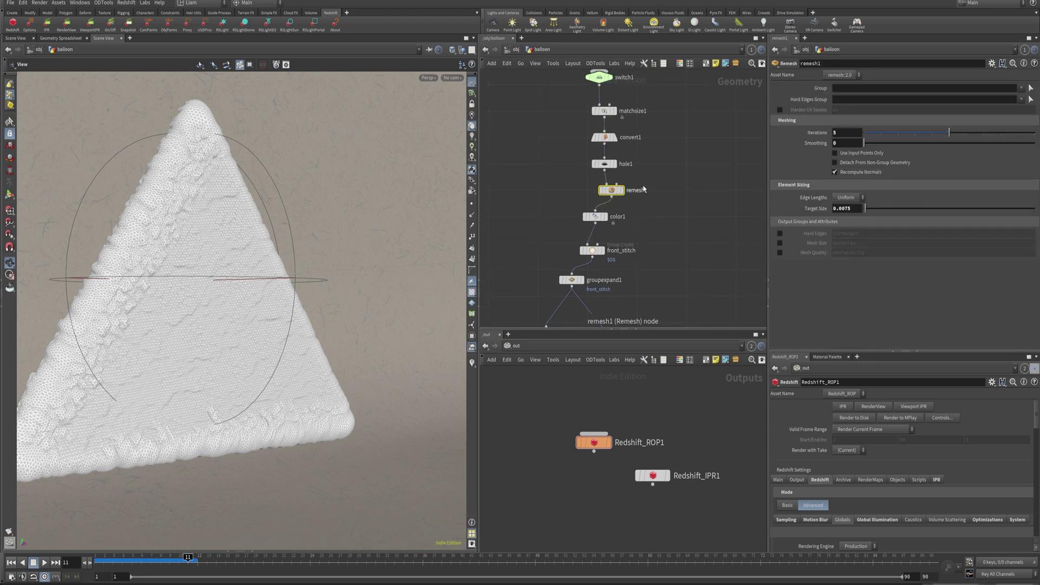
drag(848, 213, 842, 213)
text(1)
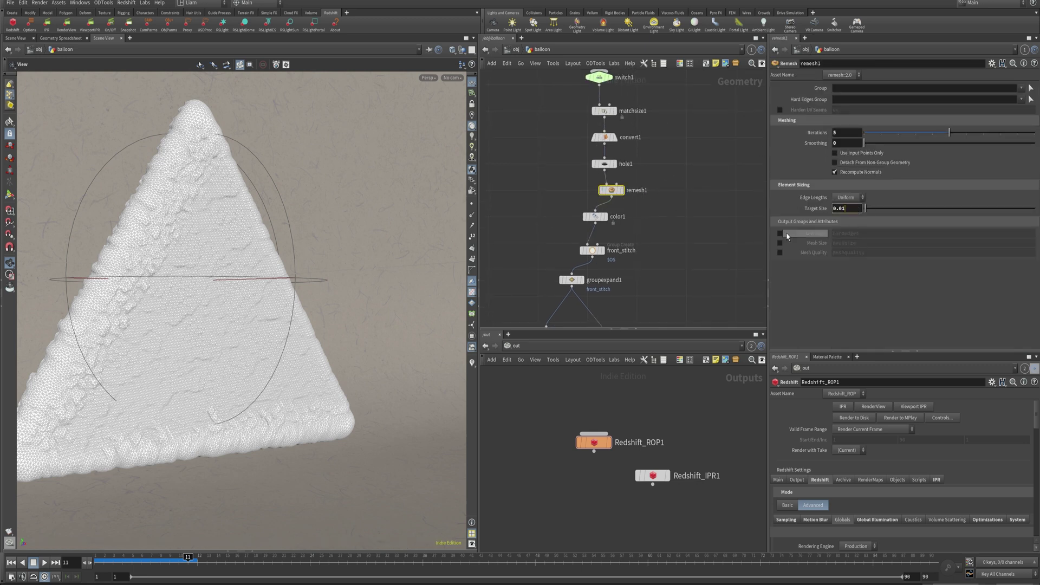
click(24, 563)
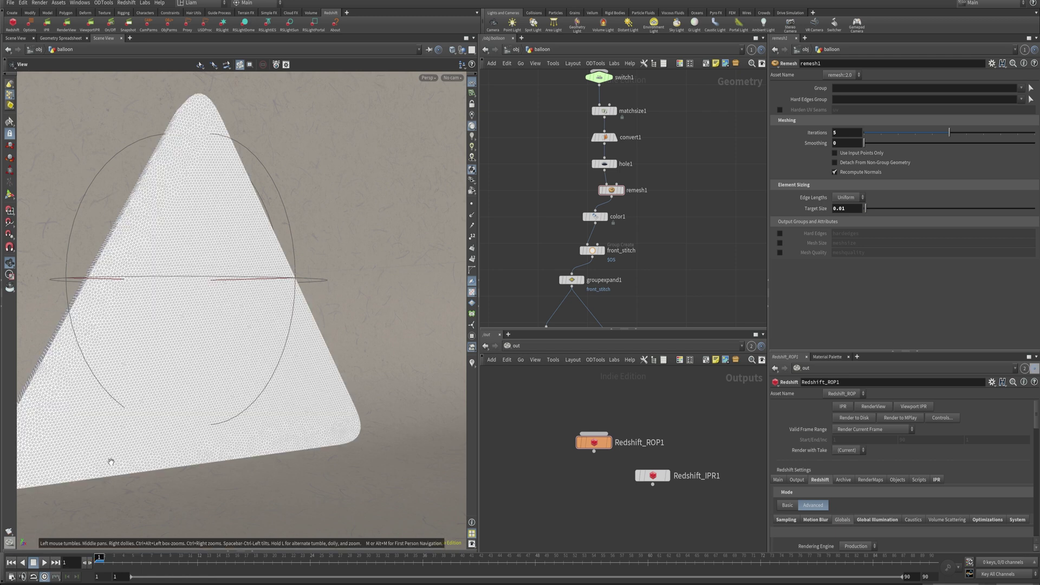
key(Return)
Run the drape simulation to frame 33 and inspect the inflated triangle from the side and front
middle_drag(597, 260, 593, 0)
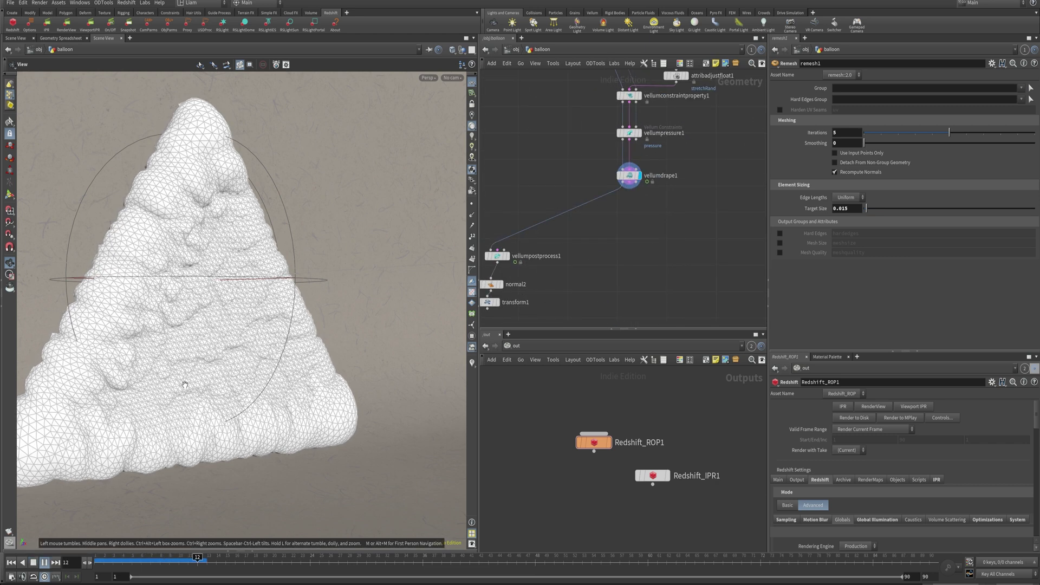
drag(107, 454, 156, 469)
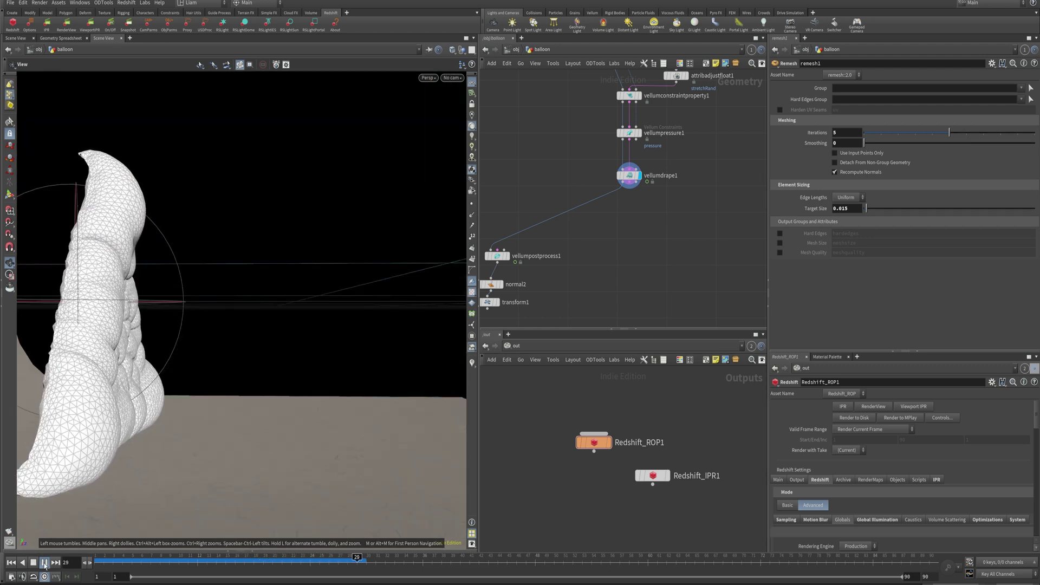
drag(88, 497, 467, 228)
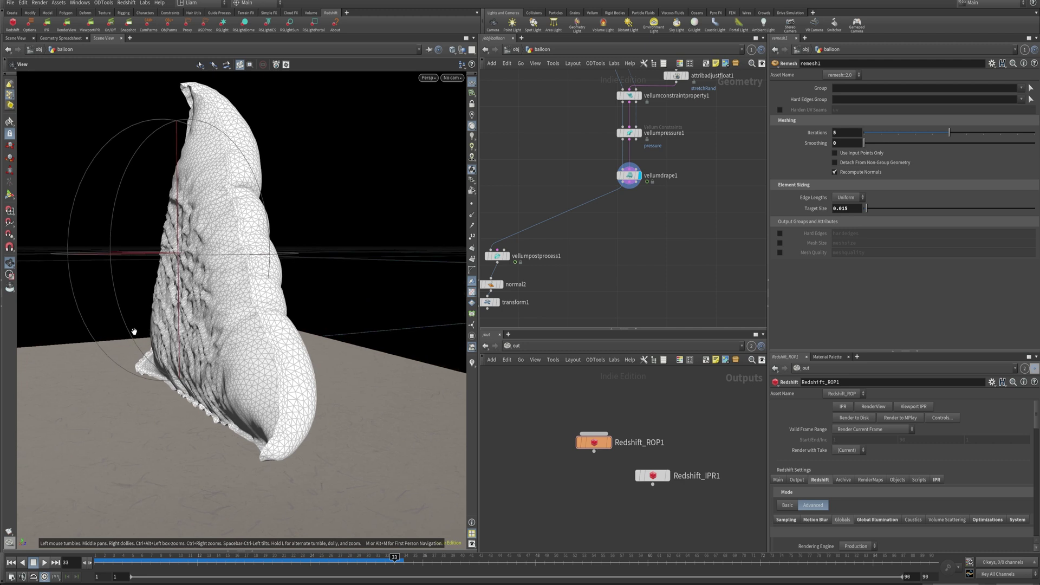
drag(385, 243, 243, 346)
middle_drag(244, 347, 274, 436)
right_drag(274, 435, 253, 358)
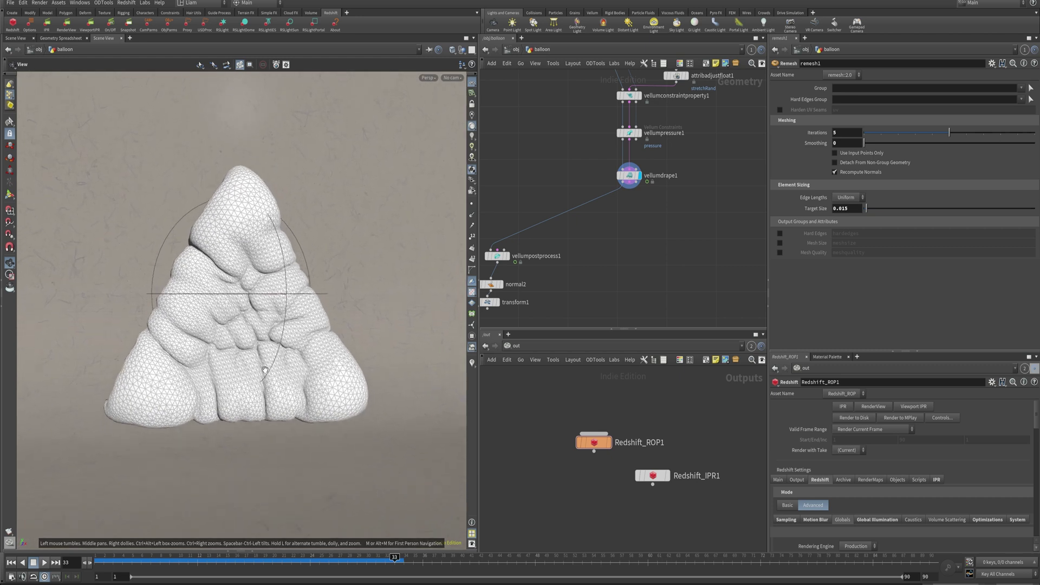
drag(253, 358, 254, 378)
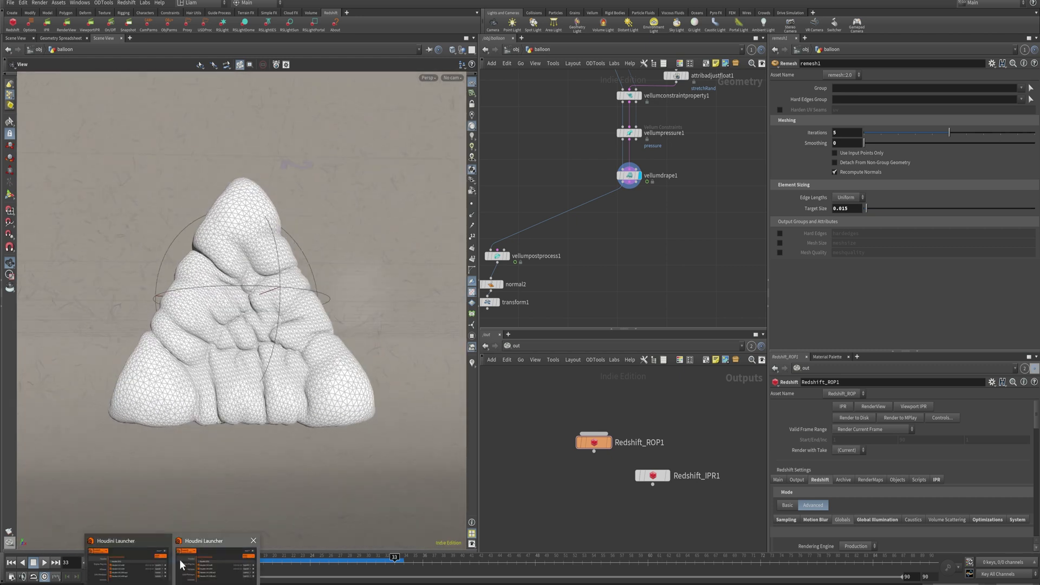
Return to frame 1 and show vellumdrape1's Forces settings
drag(332, 566, 99, 563)
middle_drag(673, 207, 658, 281)
click(607, 247)
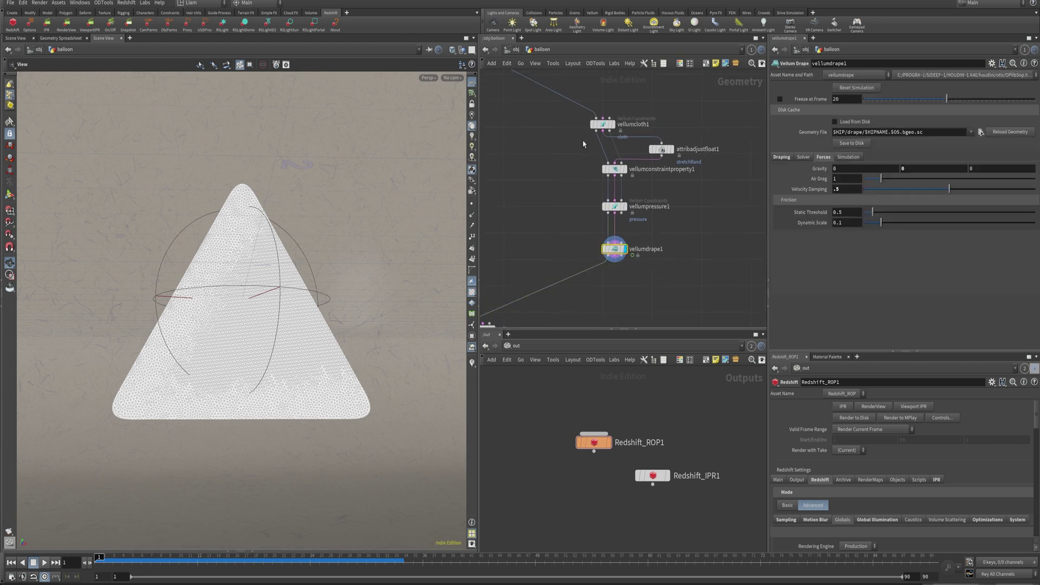
Review the constraint settings of vellumcloth1 and vellumpressure1
click(602, 124)
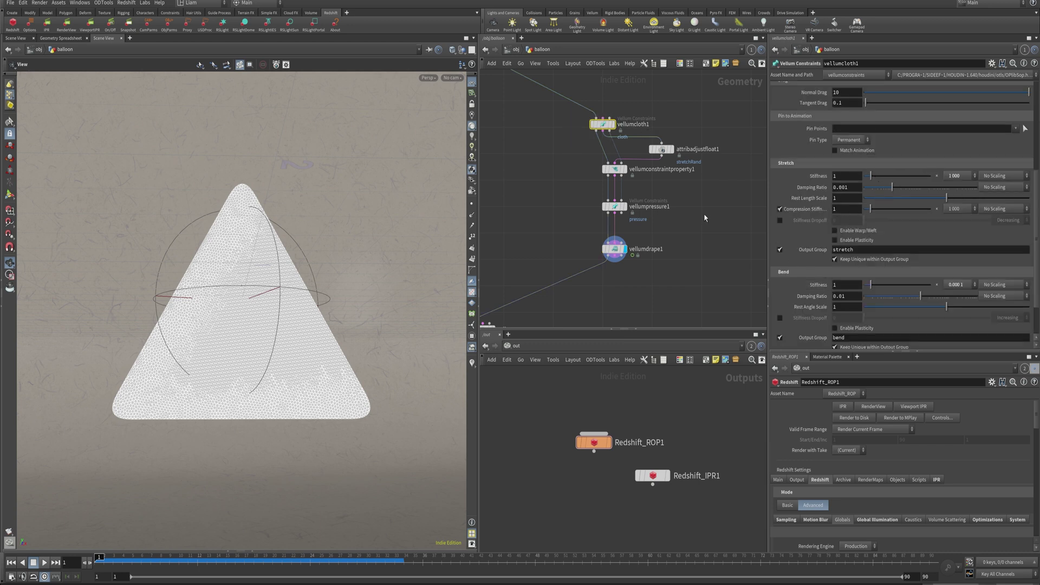
click(606, 206)
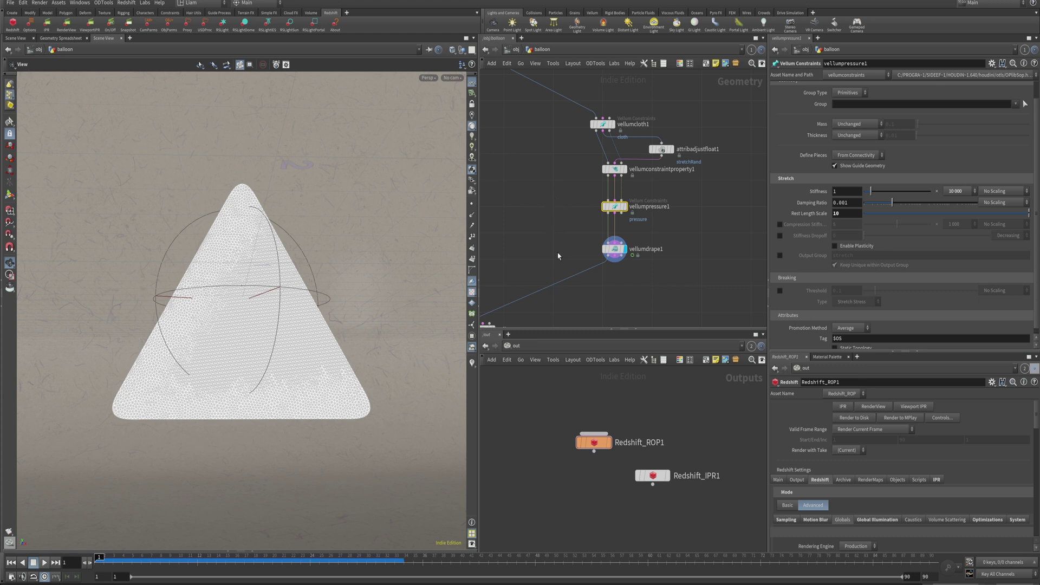
Set switch1's Select Input to 0 to feed the flower shape from attribdelete1 into the network
middle_drag(558, 256, 681, 133)
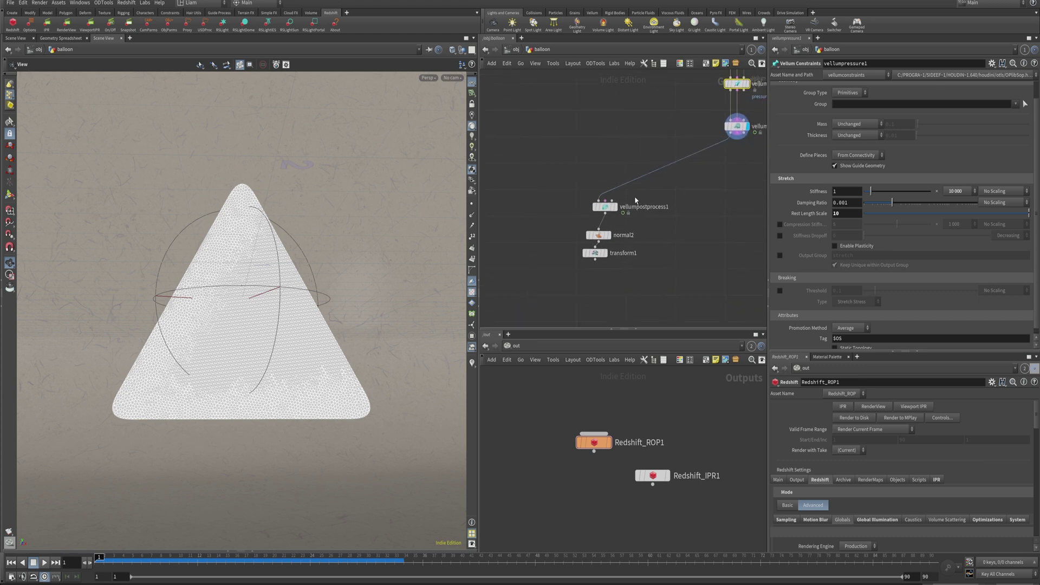
middle_drag(585, 131, 528, 307)
mouse_move(605, 114)
middle_down()
mouse_move(627, 269)
mouse_move(638, 275)
middle_up()
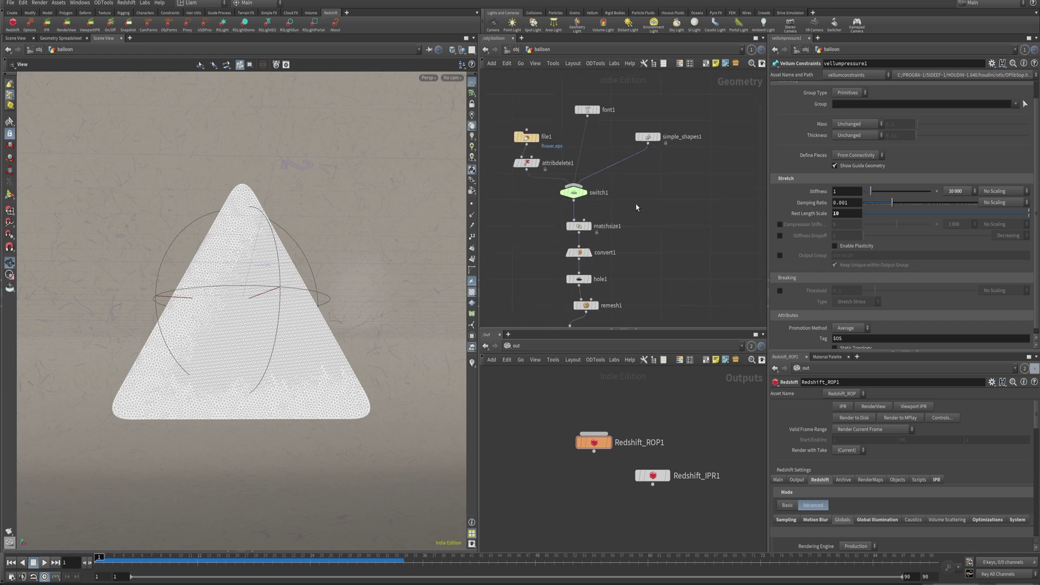
click(574, 192)
drag(896, 87, 856, 90)
Select vellumdrape1, run its simulation on the flower shape to frame 26, and inspect the inflated balloon up close
middle_drag(637, 310, 640, 71)
middle_drag(671, 323, 686, 226)
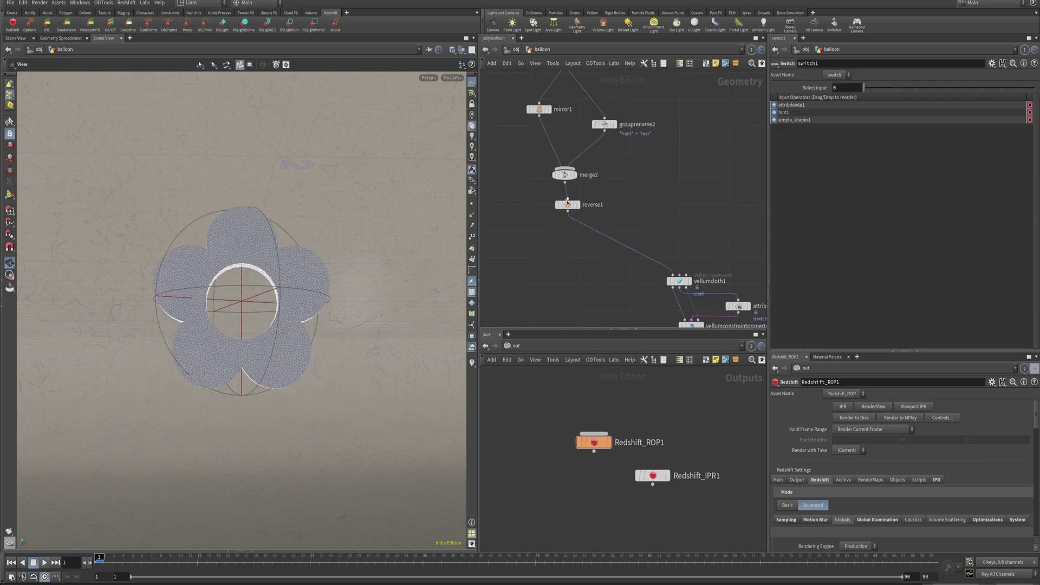
click(557, 193)
click(558, 194)
click(555, 192)
middle_drag(712, 303, 654, 187)
middle_drag(679, 263, 695, 173)
click(648, 199)
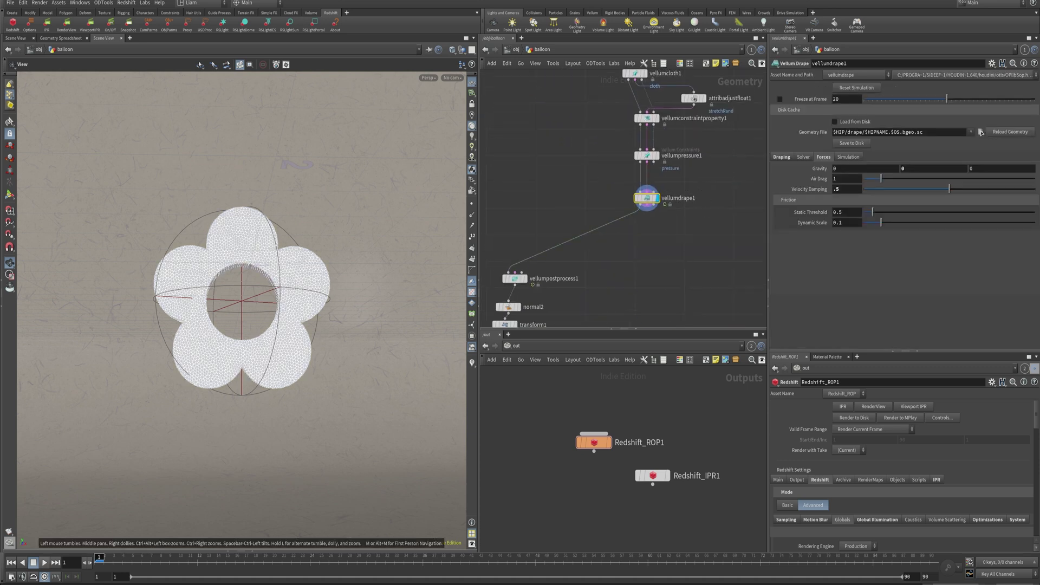
click(44, 562)
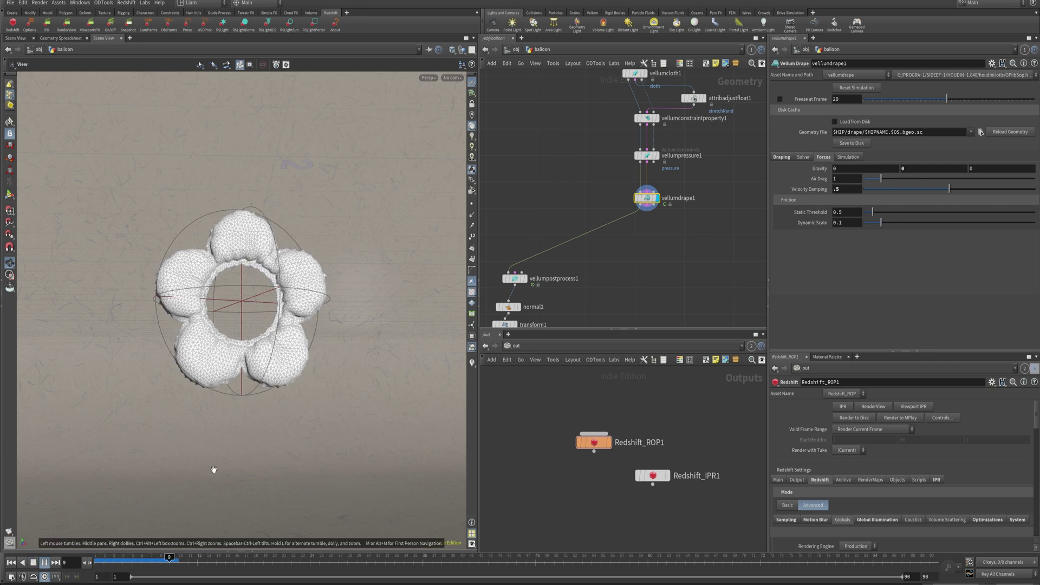
click(45, 563)
drag(156, 358, 220, 416)
right_drag(220, 416, 288, 341)
Display the transform1 output at the end of the balloon network and return to the object level
middle_drag(595, 271, 642, 197)
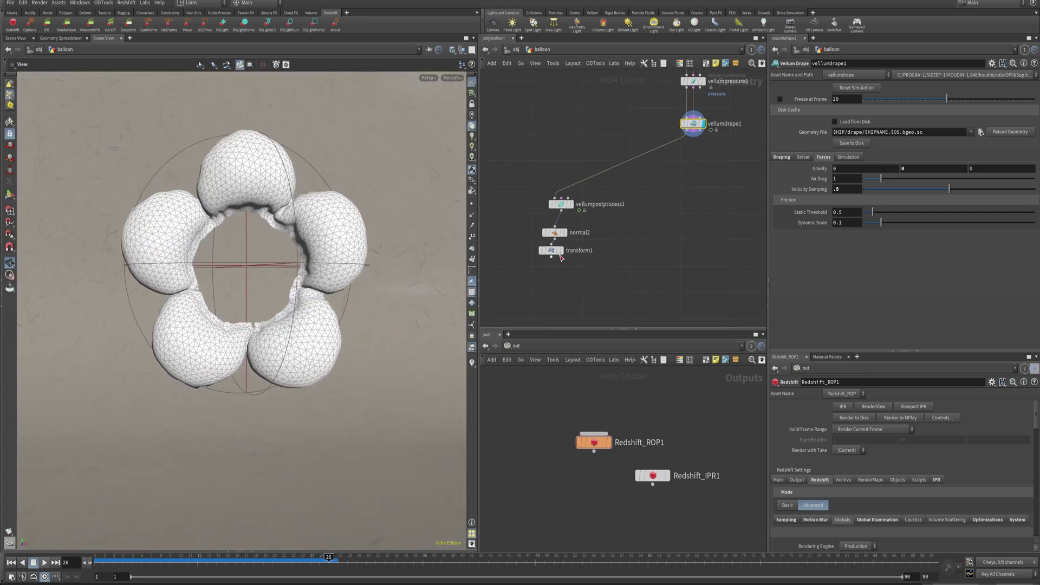
click(561, 254)
click(512, 51)
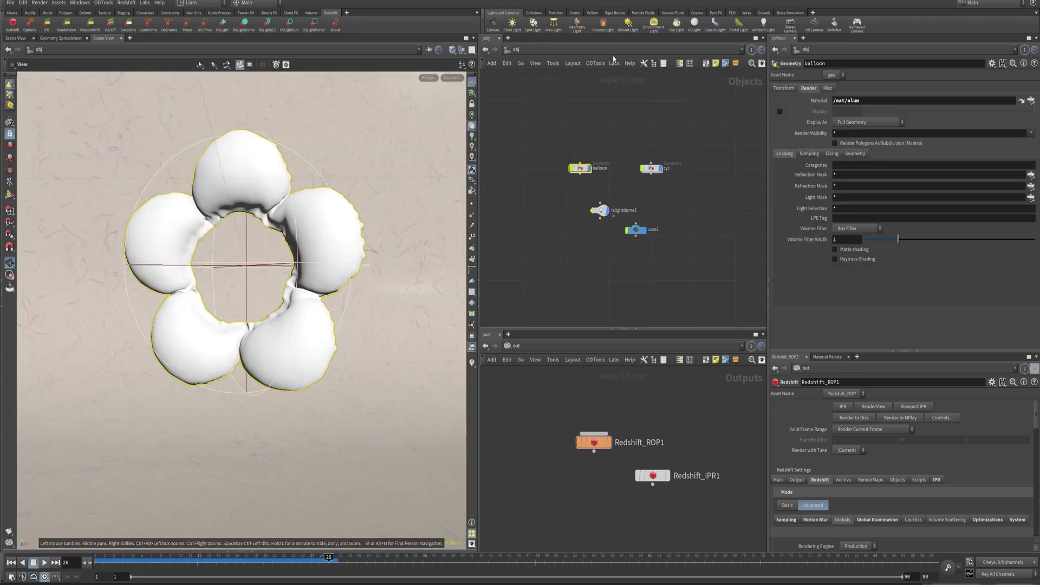
Examine the cyc object's material assignment and its internal backdrop network, then return to the object level
click(650, 168)
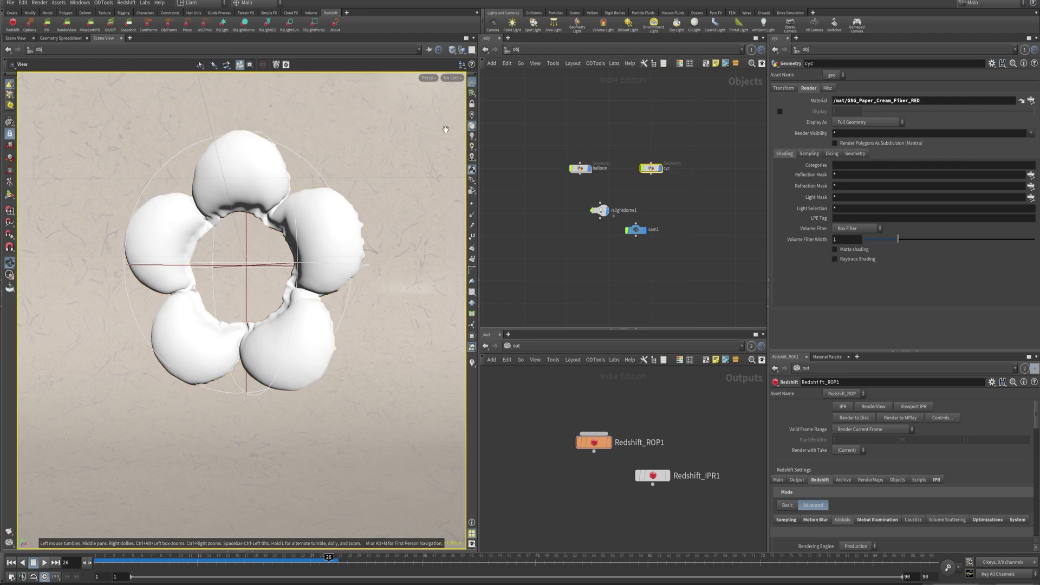
double_click(651, 168)
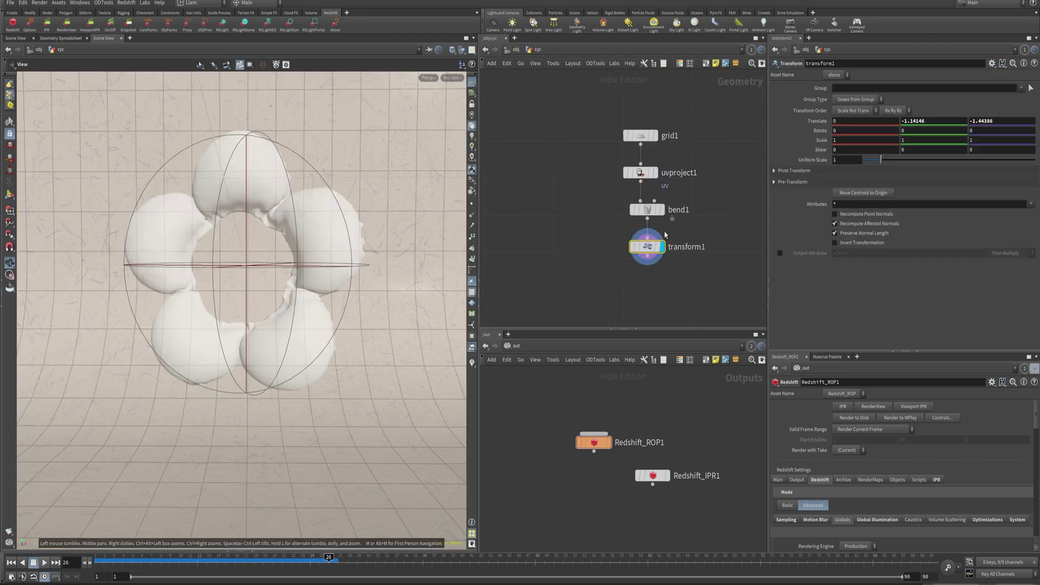
click(515, 51)
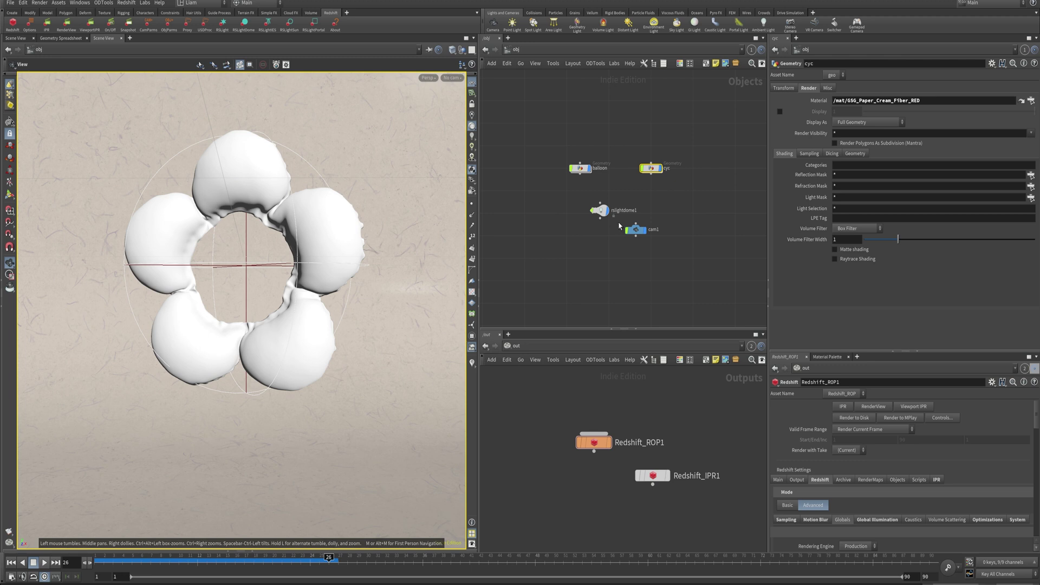
Switch the output network to the mat context, move the alum node away from the paper material, and open alum's shader network
click(627, 348)
click(632, 380)
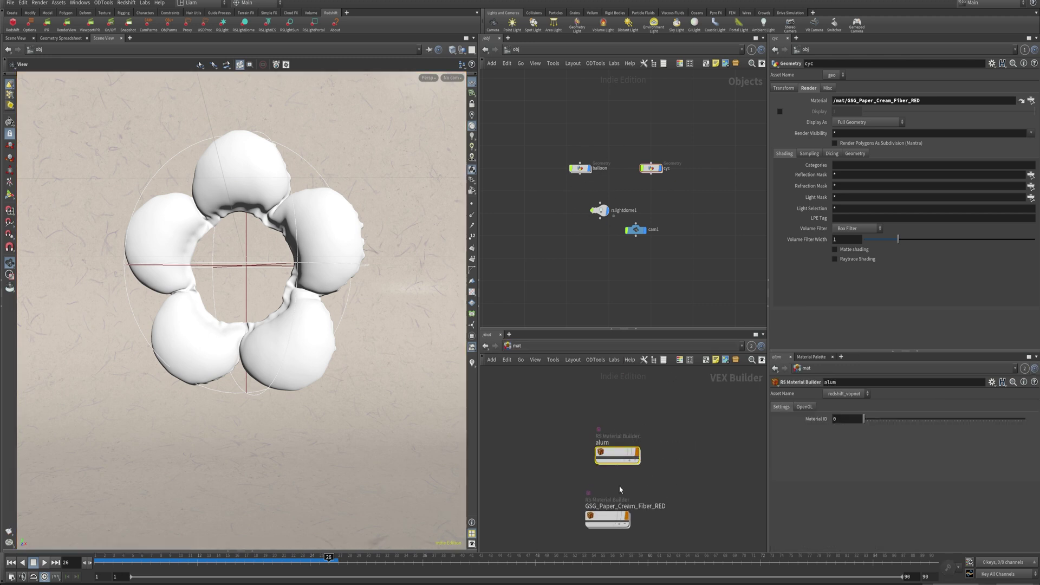
drag(625, 455, 610, 441)
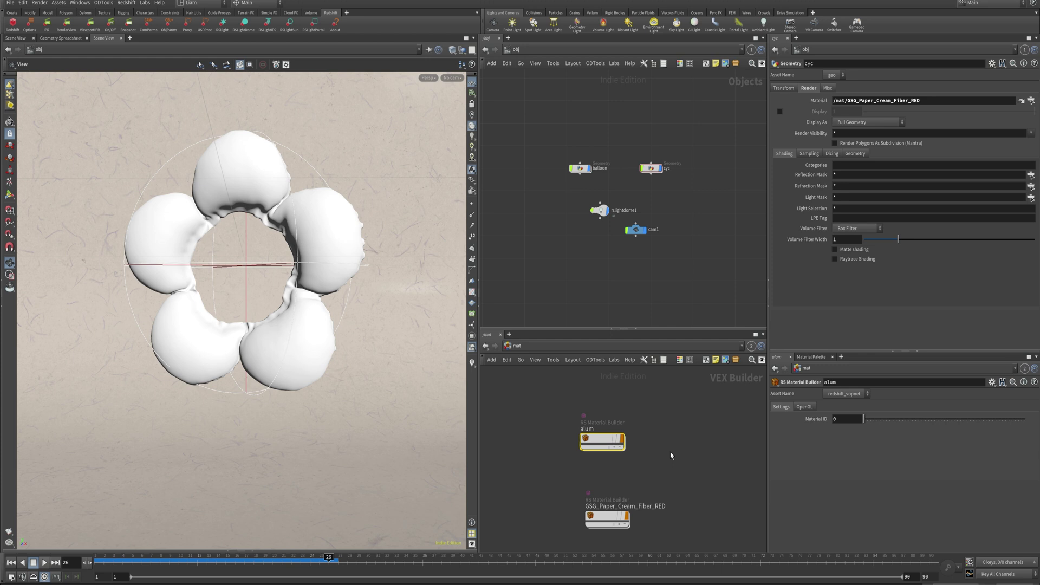
double_click(601, 441)
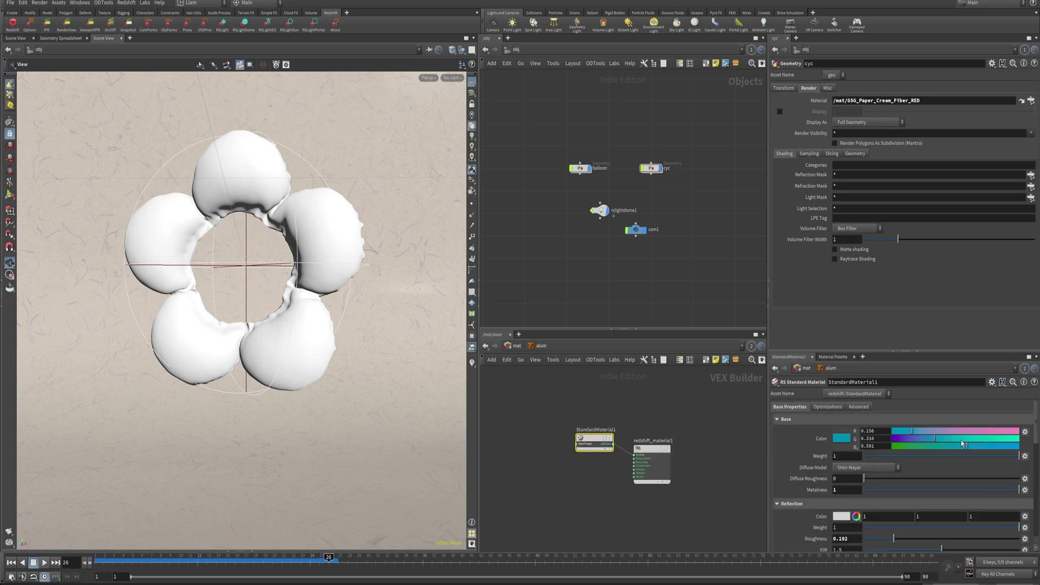